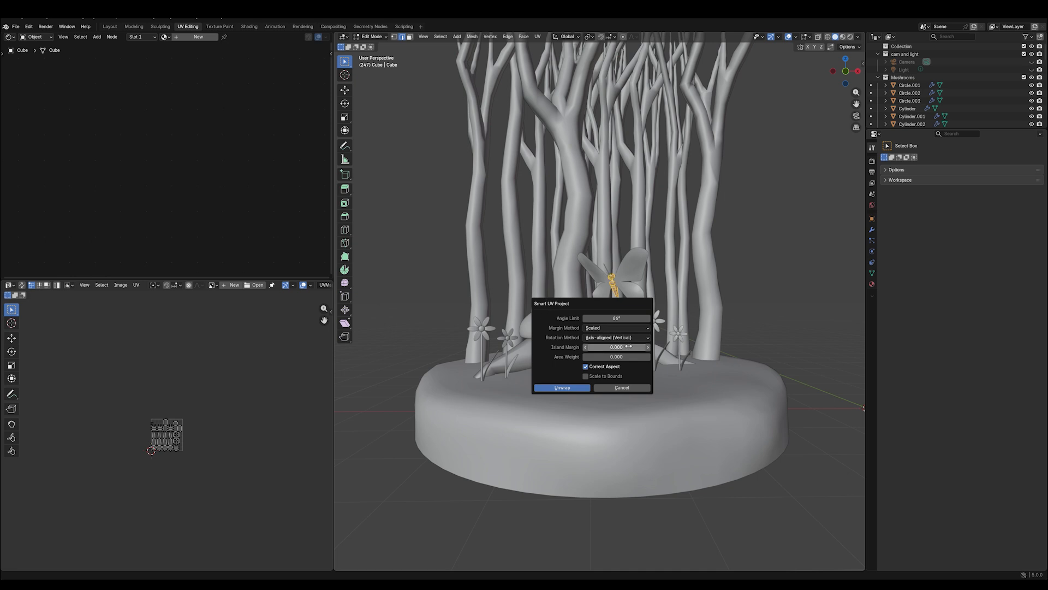
- Unwrap the butterfly's body with Smart UV Project using an island margin of 0.060
drag(628, 348, 566, 349)
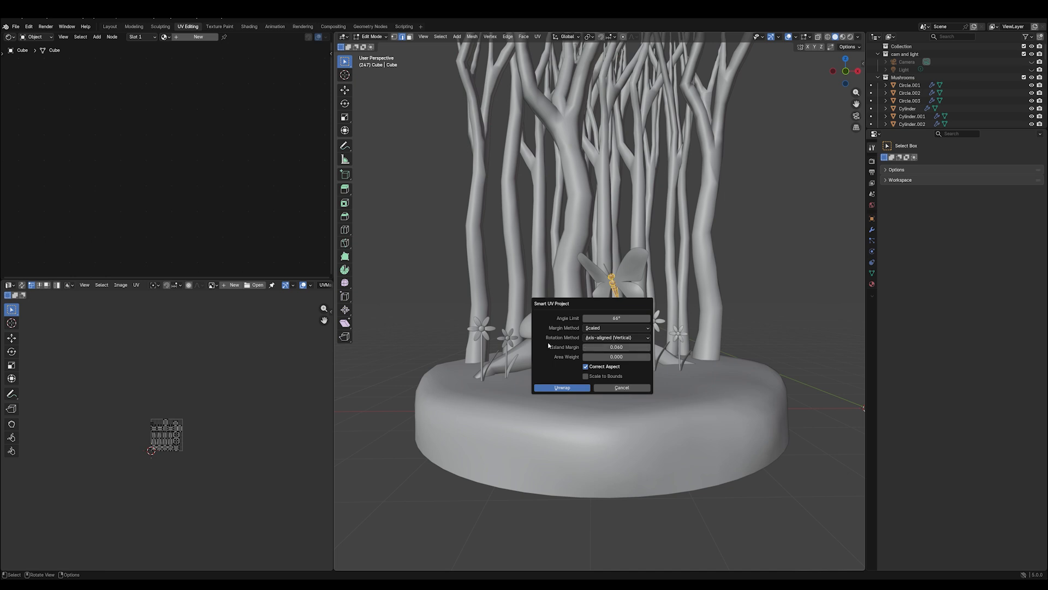
click(564, 388)
scroll(279, 391, up, 7)
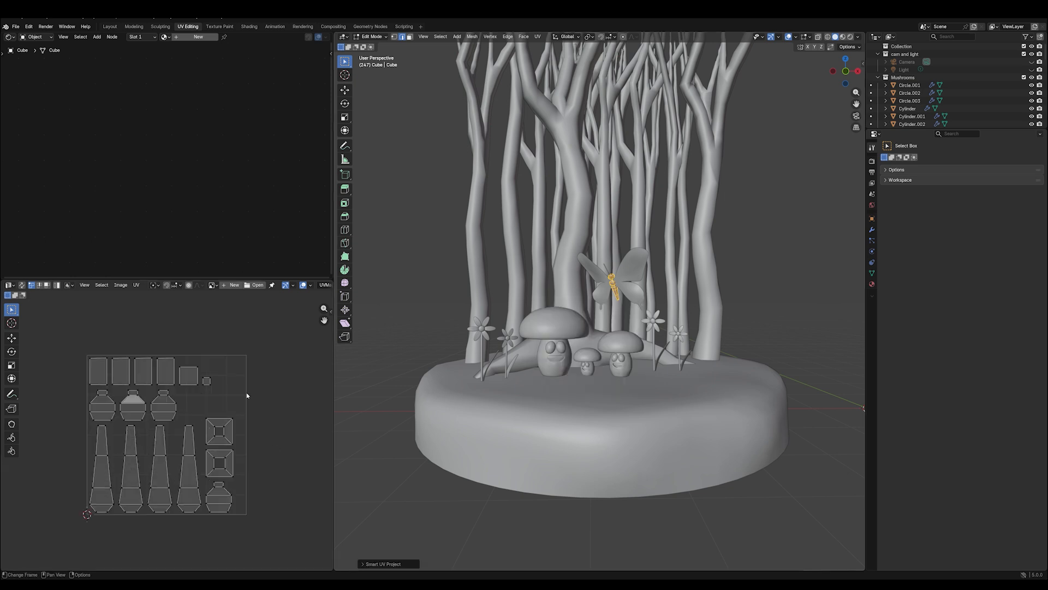
- Create a blank black image named body in the UV editor, 2048 x 2048 px with Alpha disabled
click(228, 286)
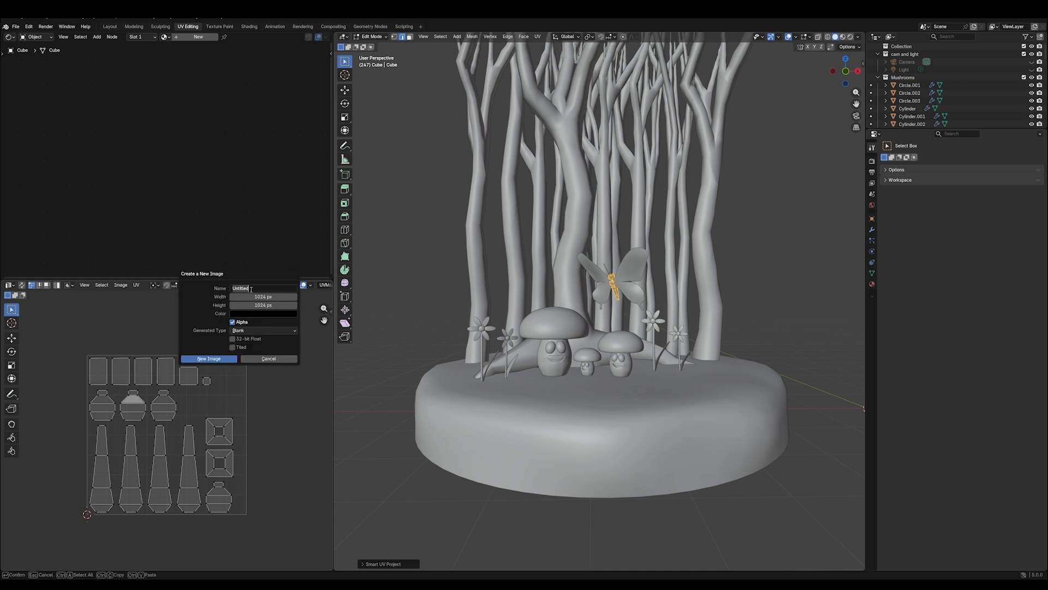
text(body)
key(Return)
click(261, 298)
text(2)
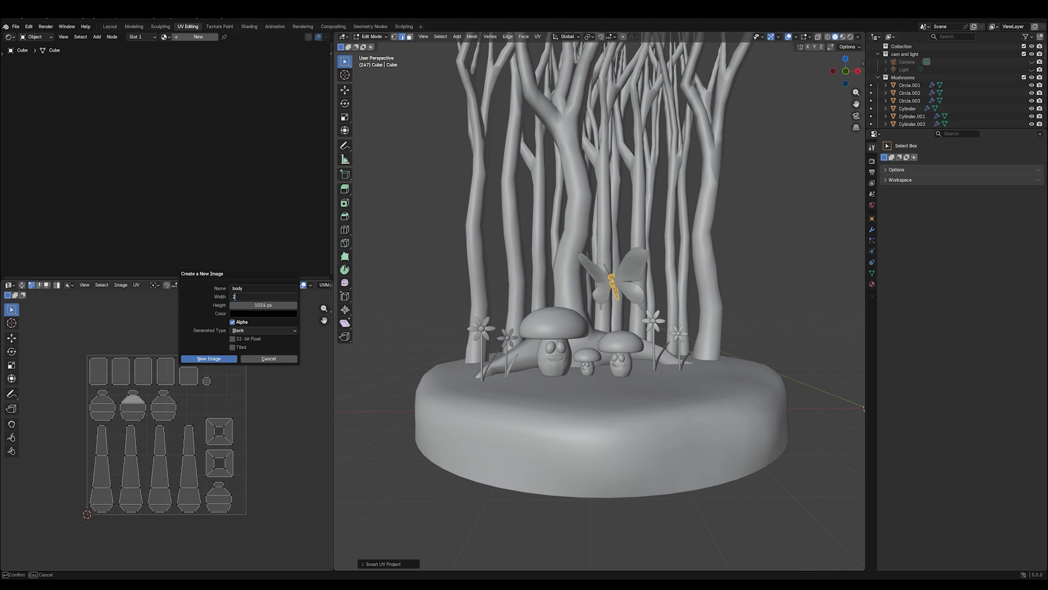
text(048)
key(Tab)
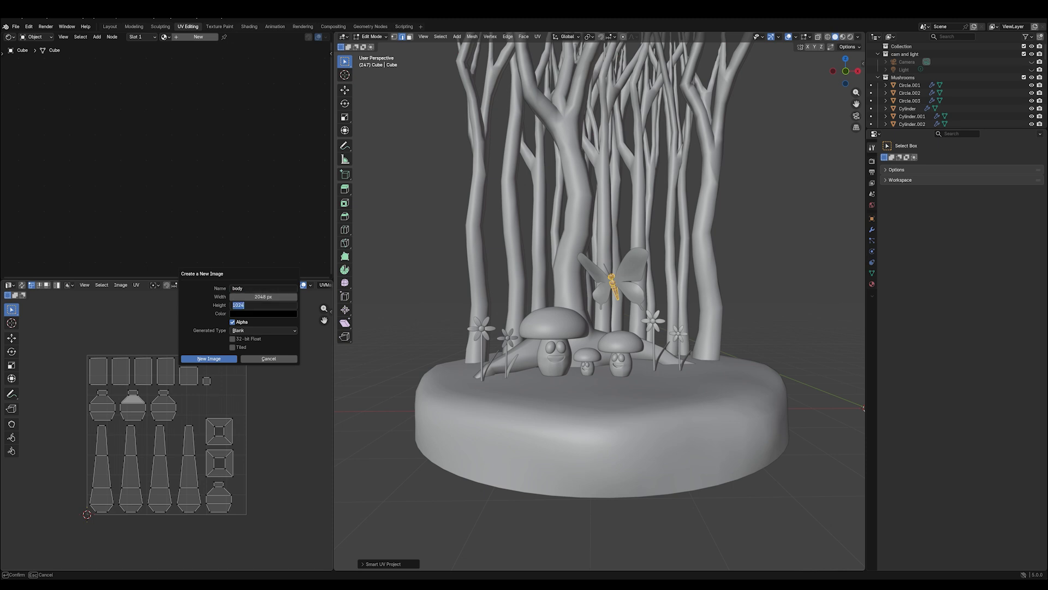
text(2048)
key(Tab)
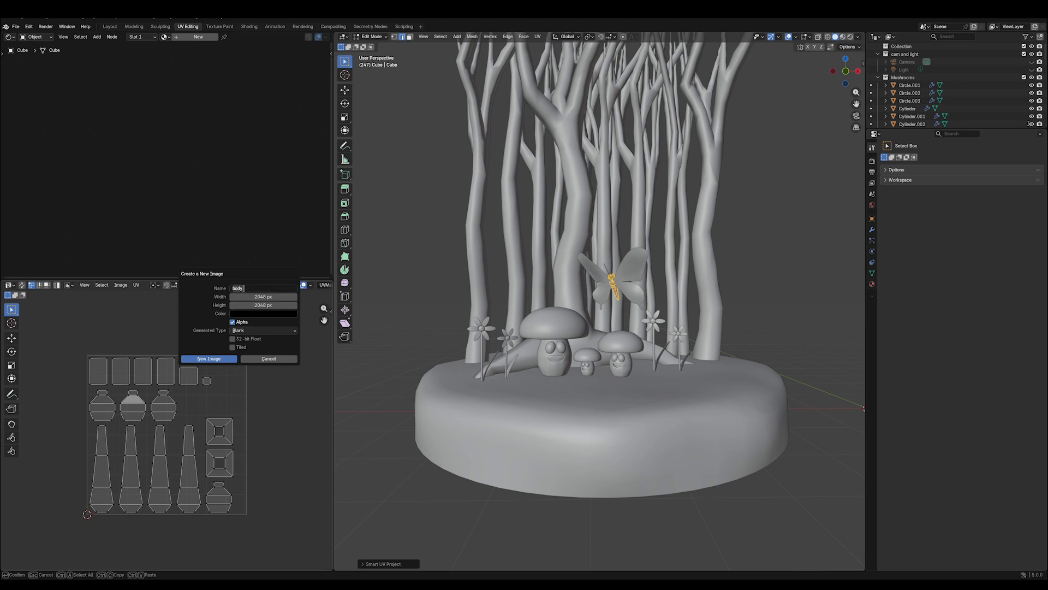
click(208, 359)
scroll(196, 339, down, 10)
scroll(195, 339, up, 3)
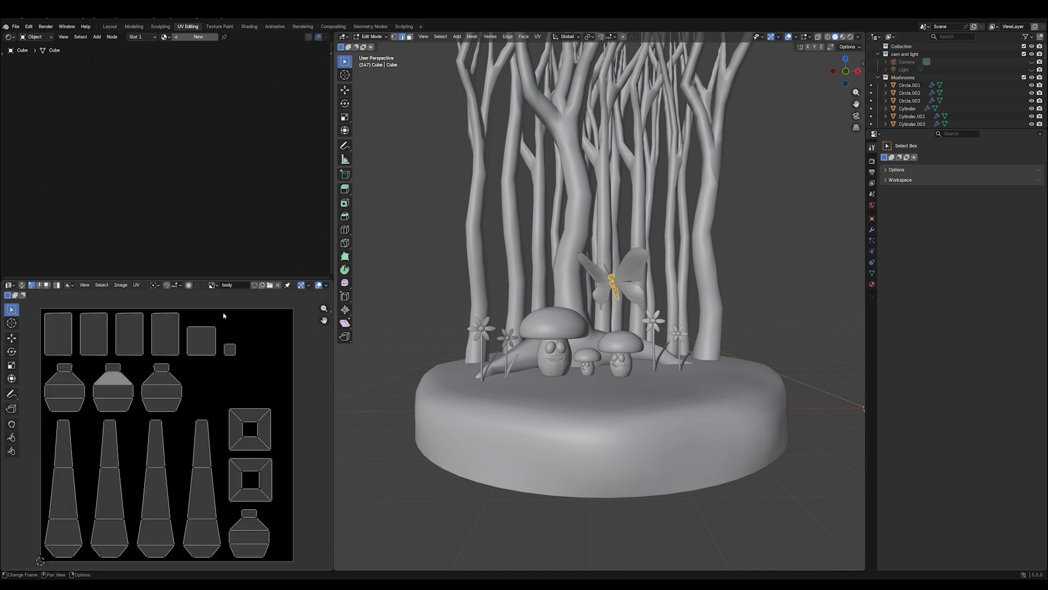
- Add a new material to the butterfly's body and name it "b. body"
click(179, 38)
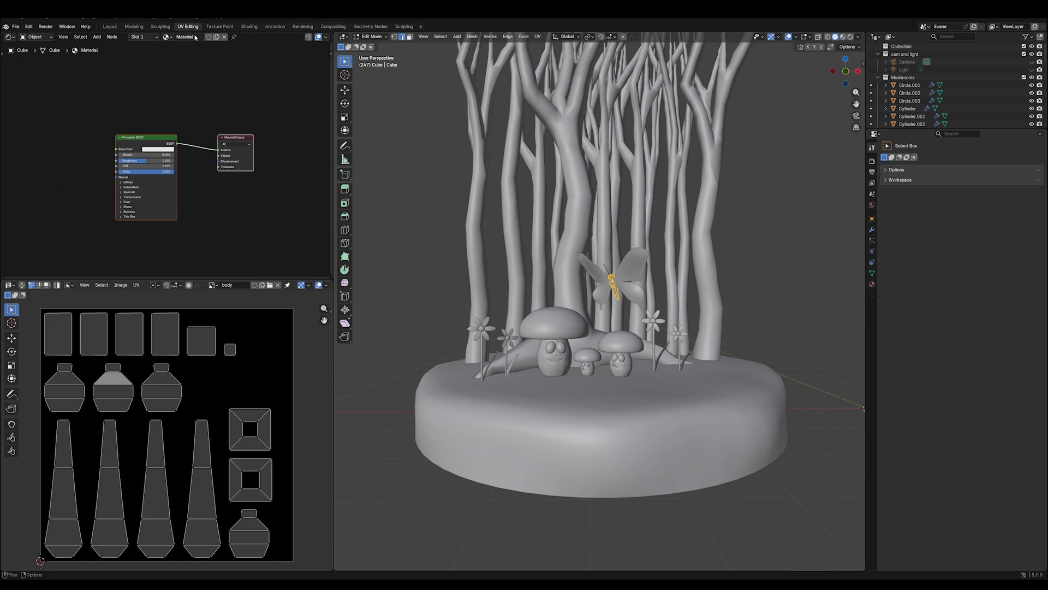
double_click(189, 37)
text(b)
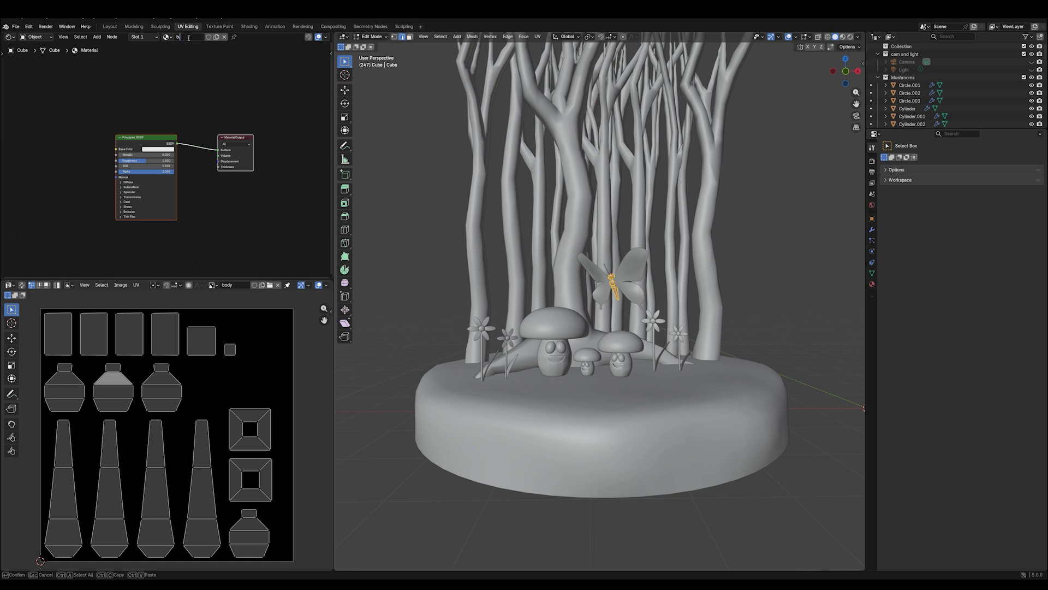
text(ody)
key(Return)
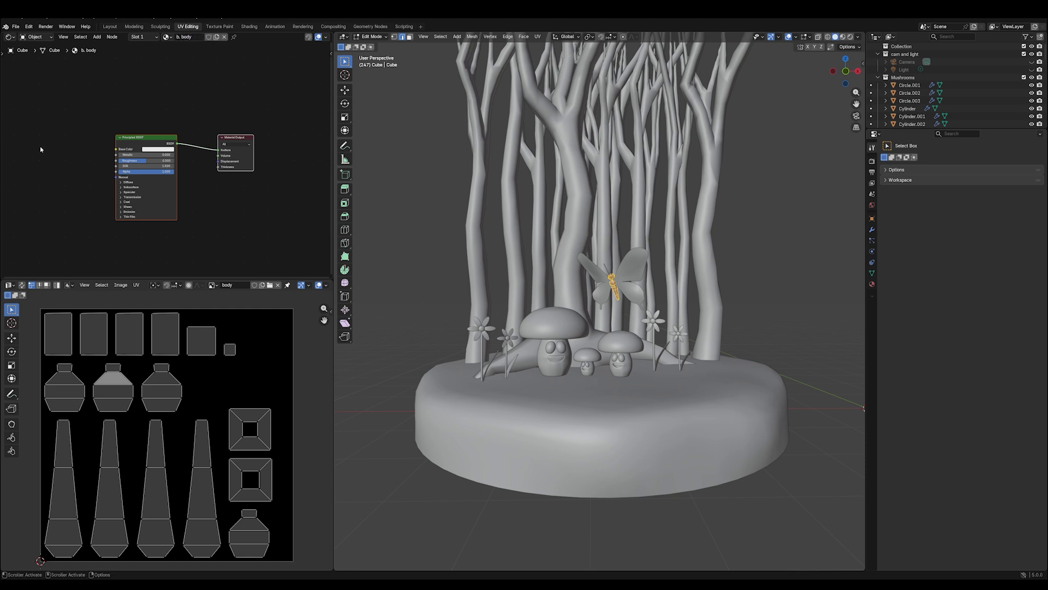
- Add an Image Texture node using the body image and connect its Color output to the Principled BSDF's Base Color
key(shift+a)
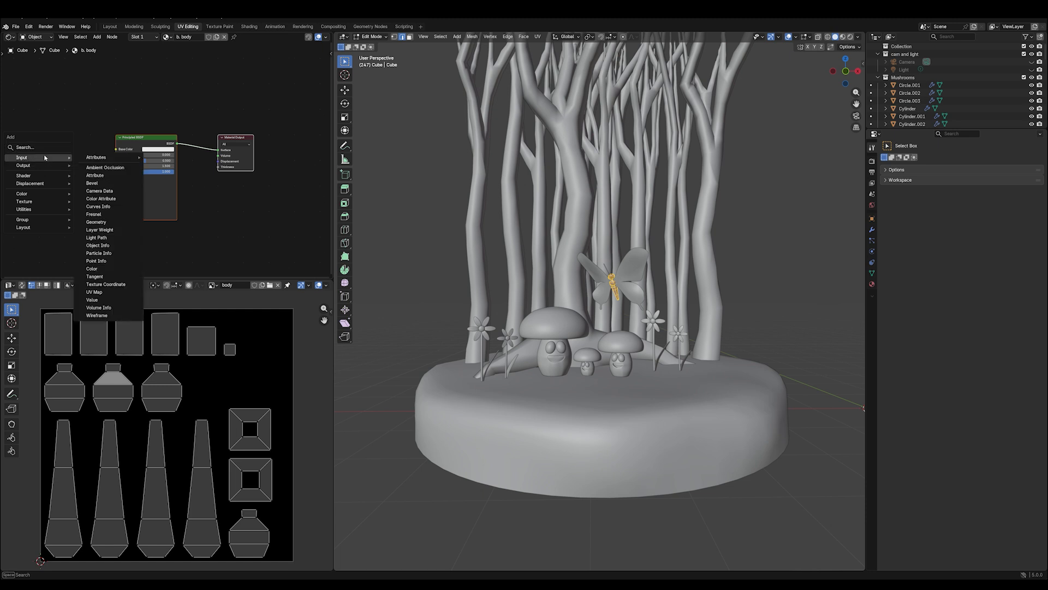
mouse_move(52, 203)
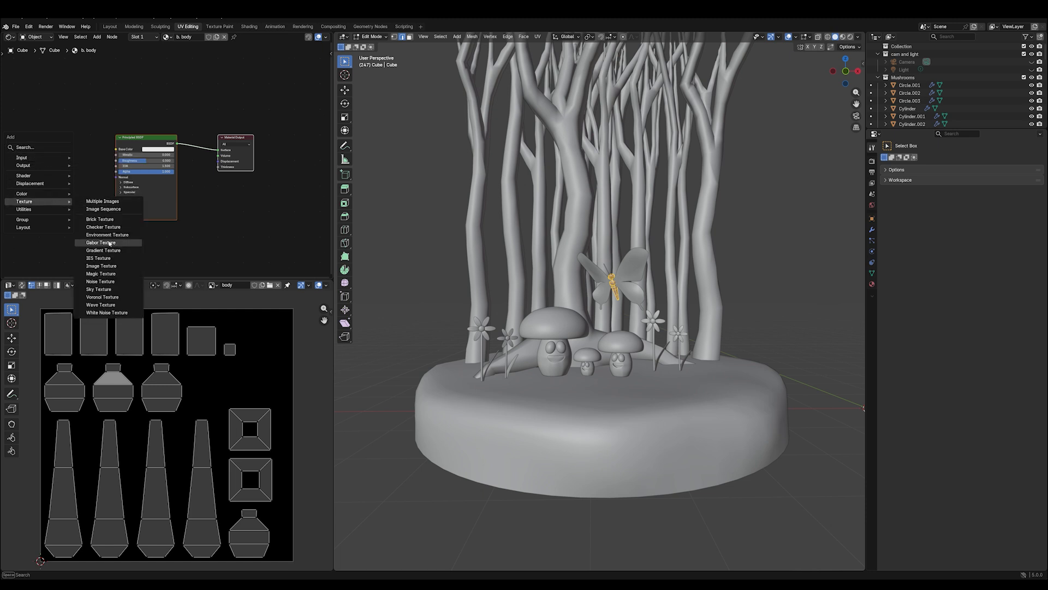
click(102, 266)
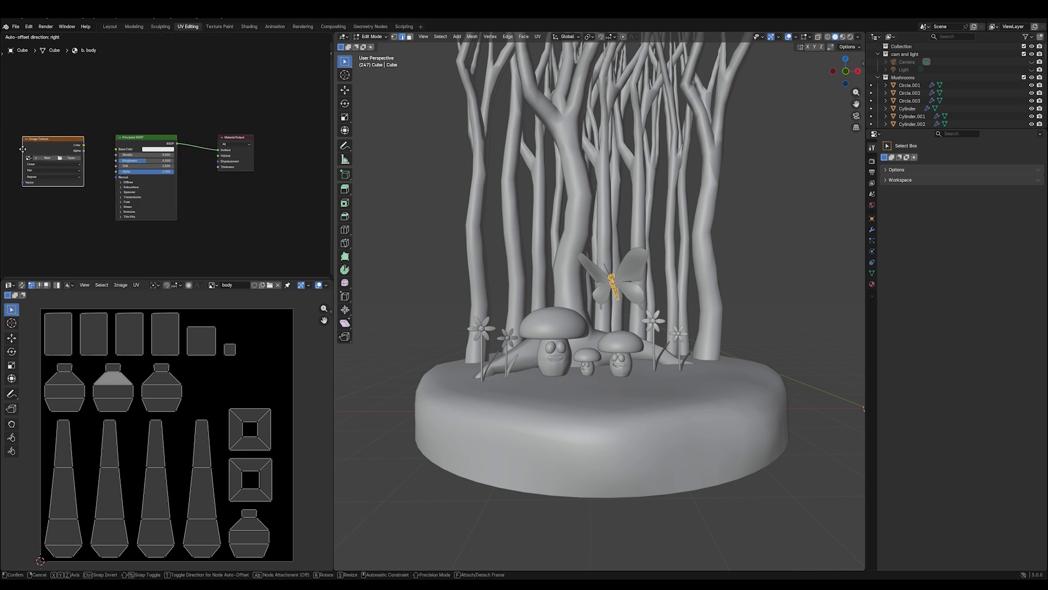
click(22, 151)
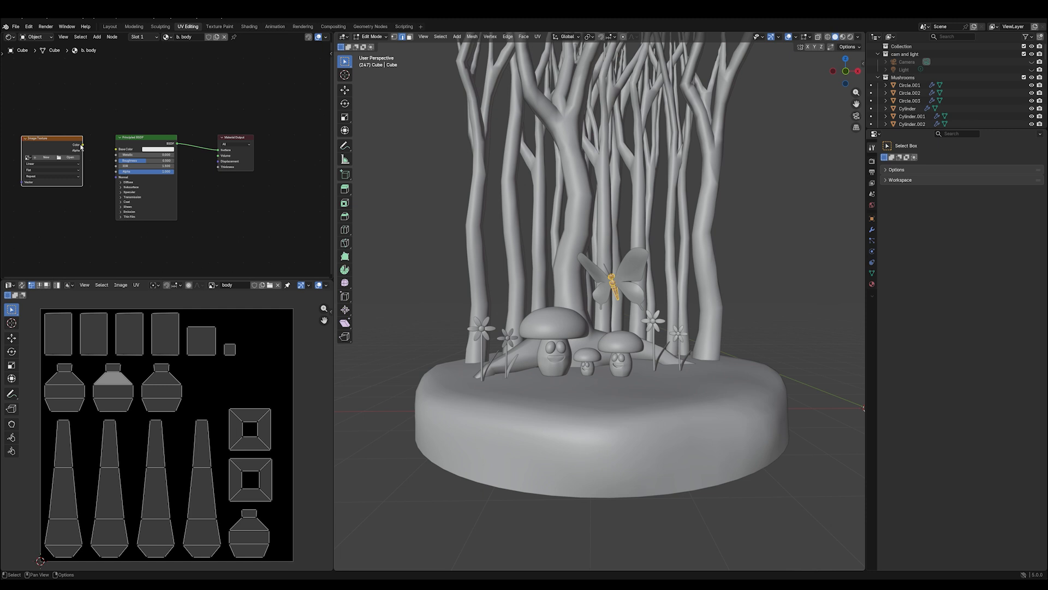
click(28, 157)
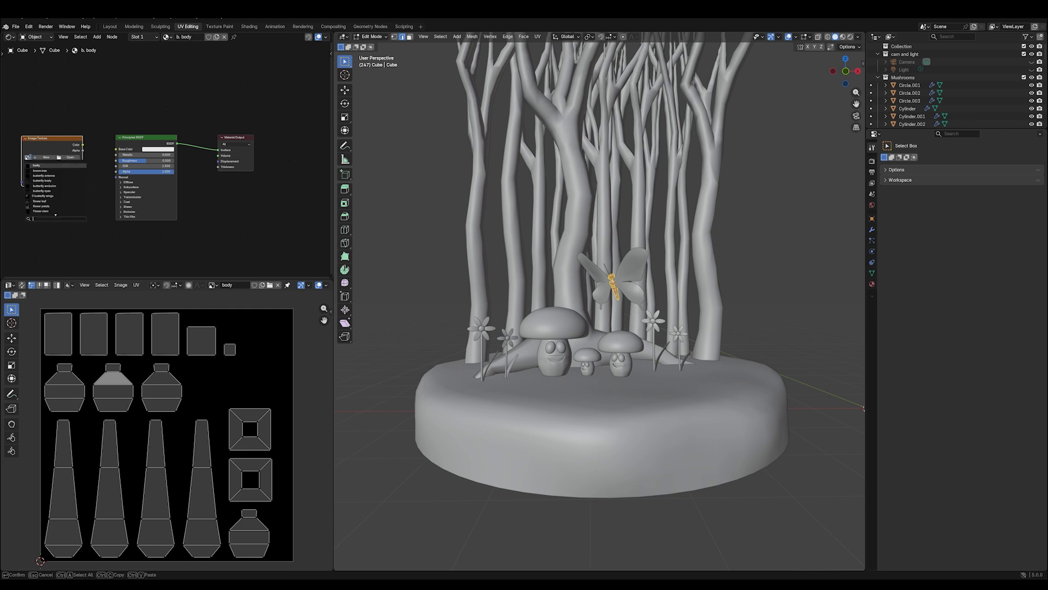
click(42, 166)
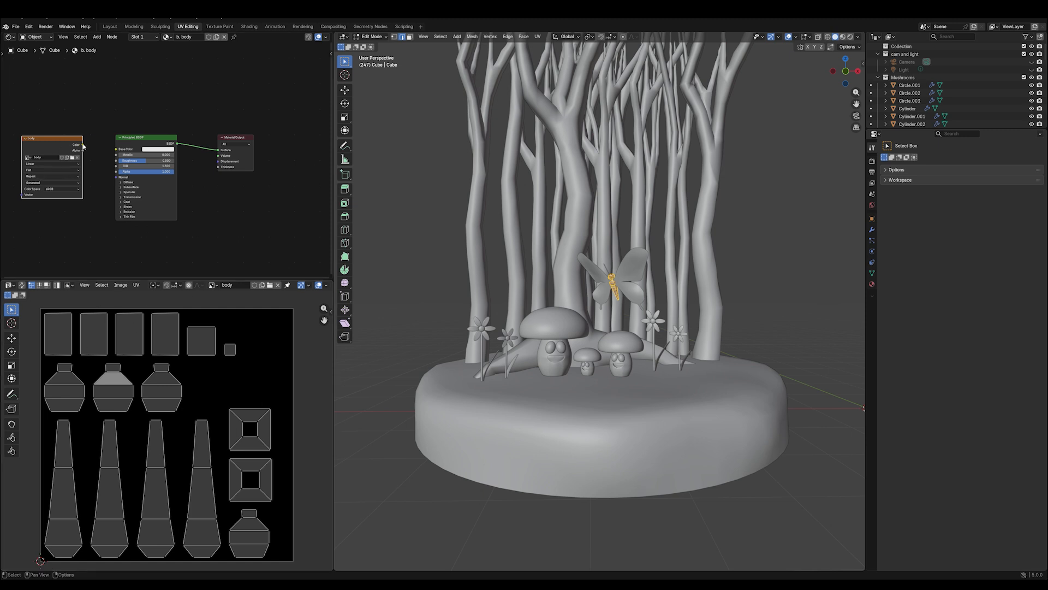
drag(83, 144, 114, 150)
- Fill the butterfly's body with a near-black colour in Texture Paint mode and show the scene in Material Preview shading
click(371, 37)
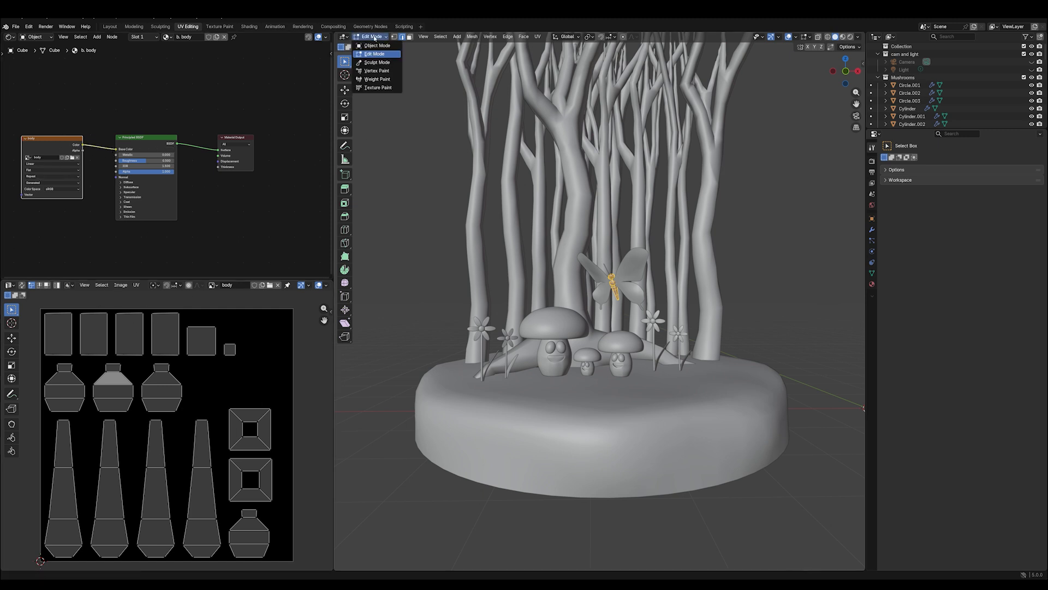
click(376, 87)
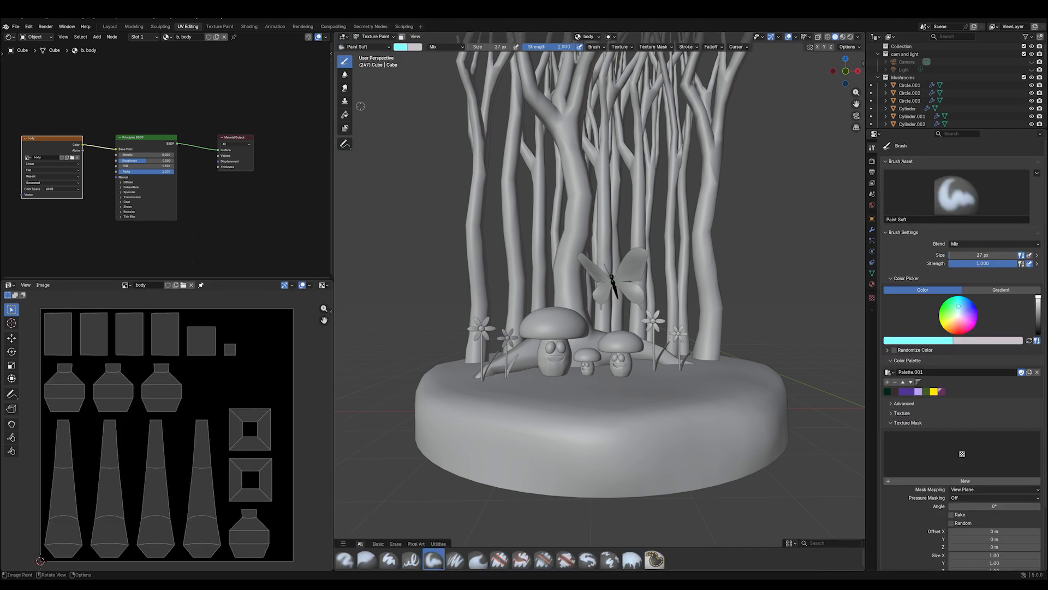
click(345, 114)
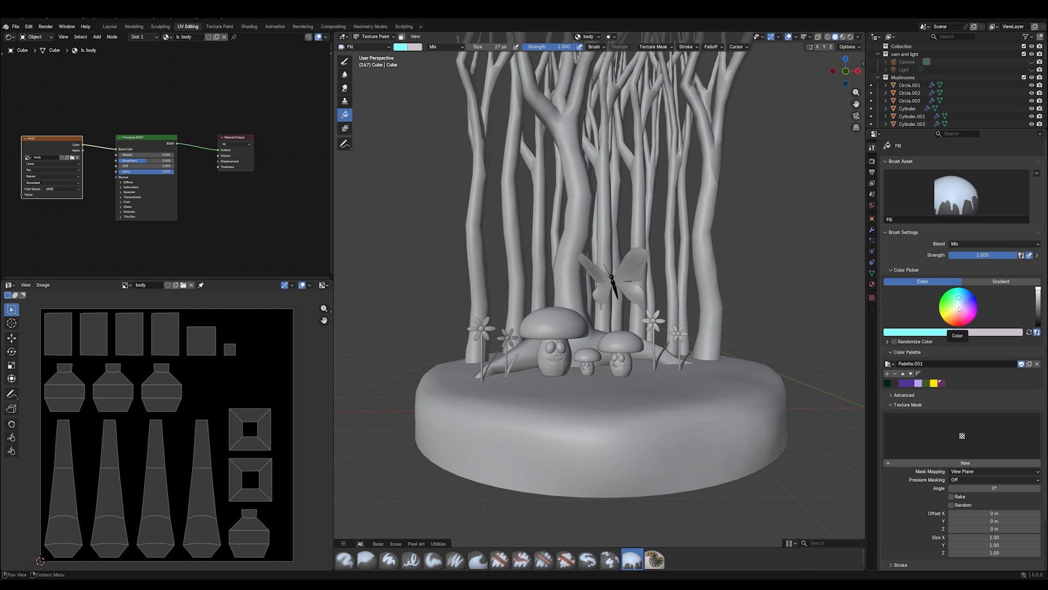
drag(959, 309, 960, 308)
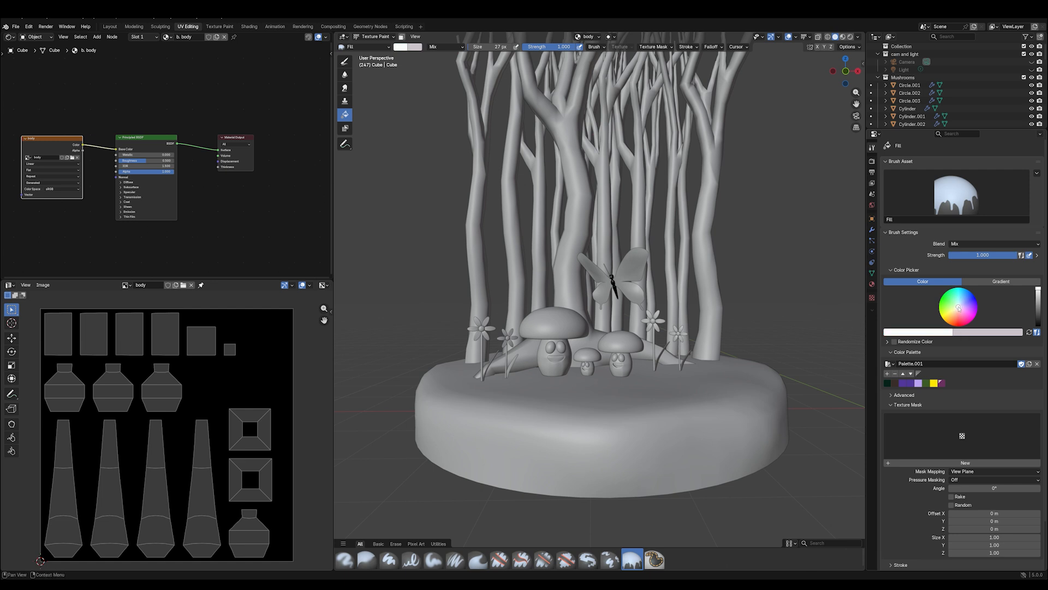
drag(1037, 289, 1038, 317)
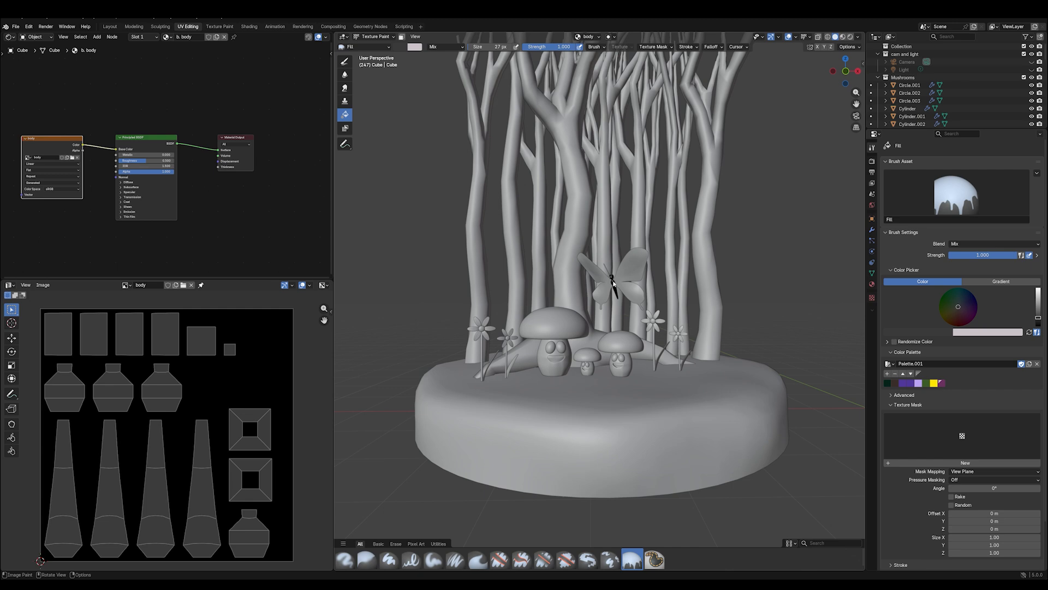
click(613, 282)
scroll(616, 285, up, 5)
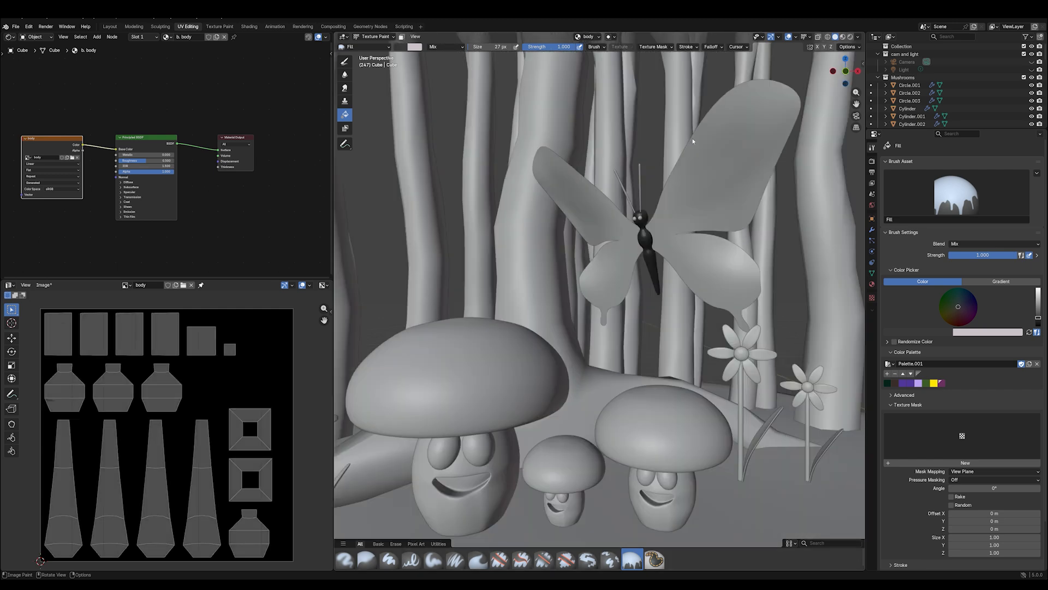
click(843, 36)
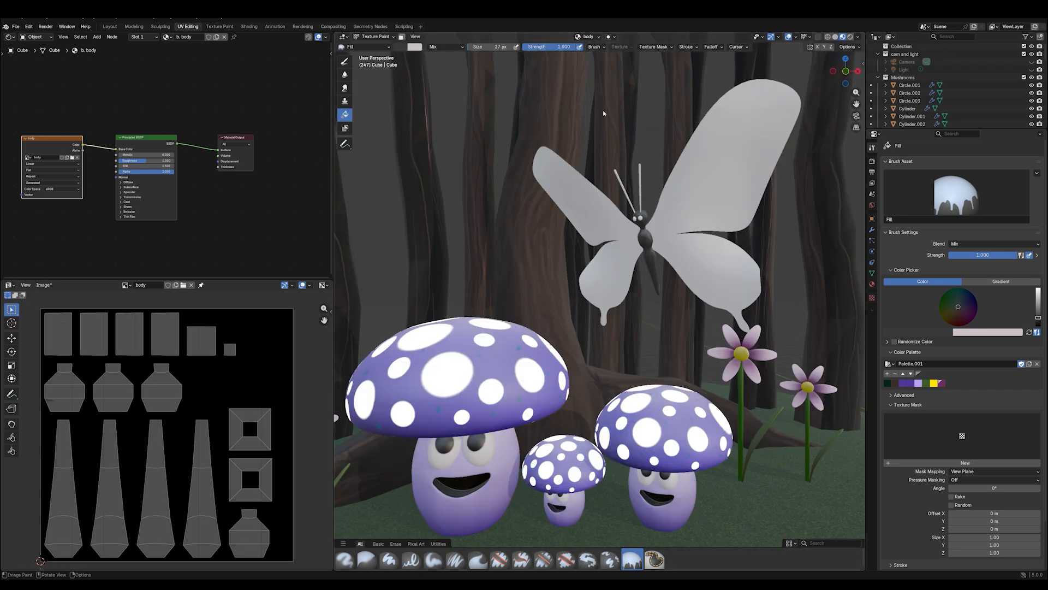
scroll(655, 246, down, 2)
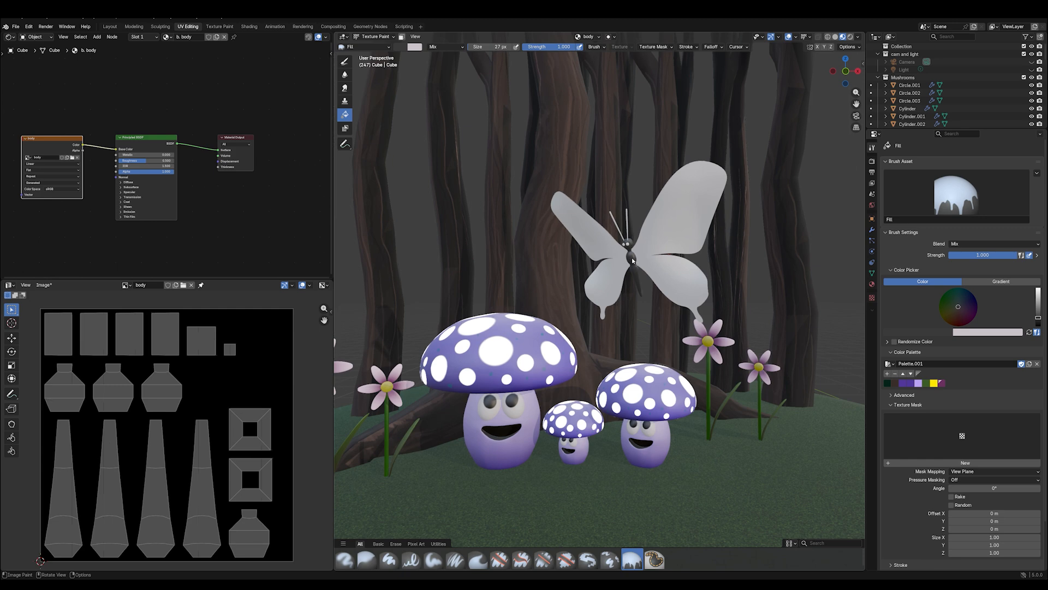
- Save the body texture image to disk as a PNG named body
click(44, 285)
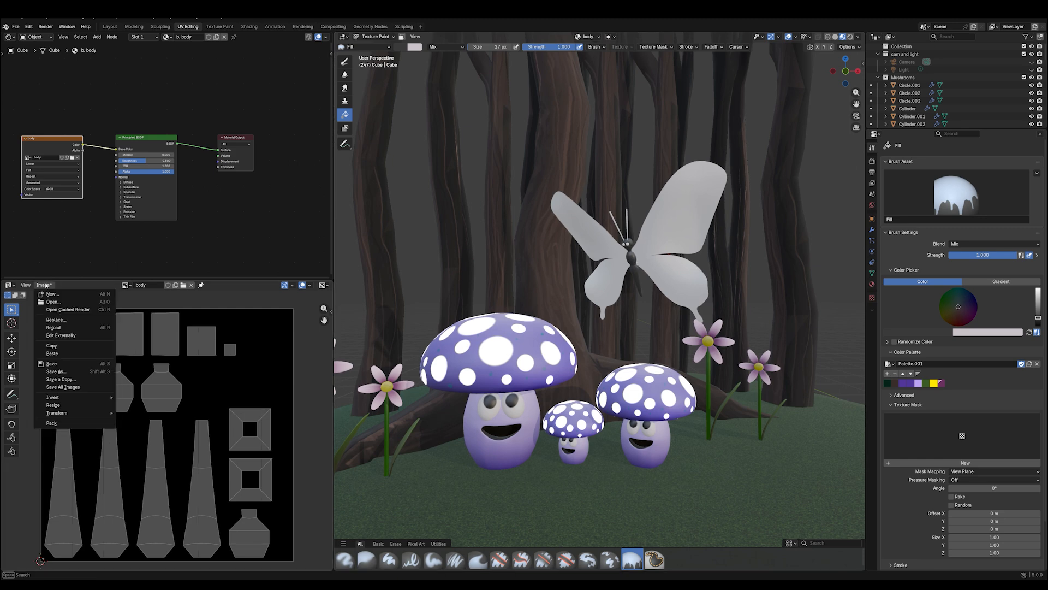
click(57, 371)
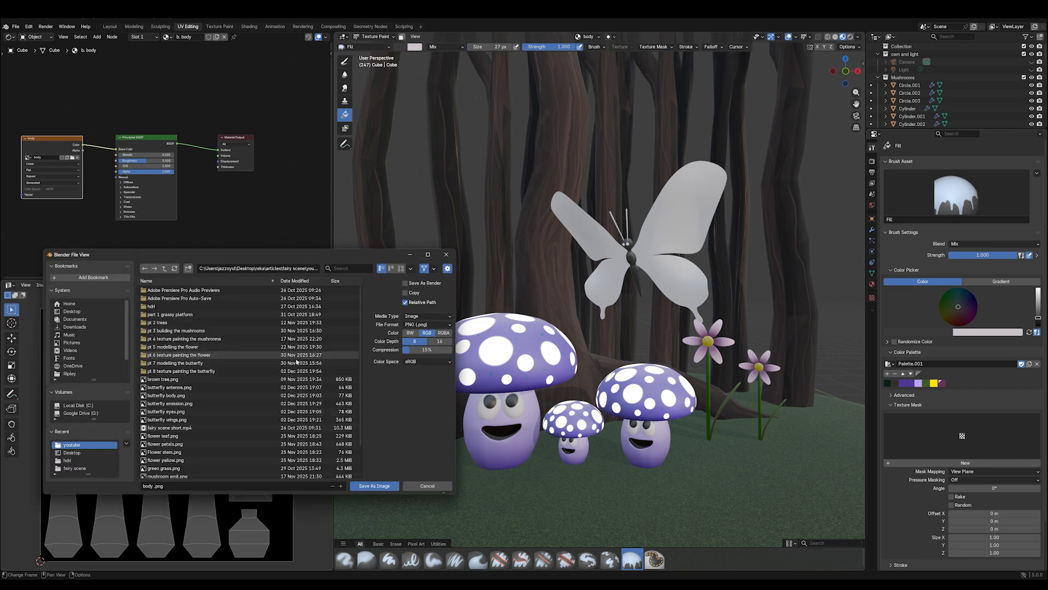
click(375, 486)
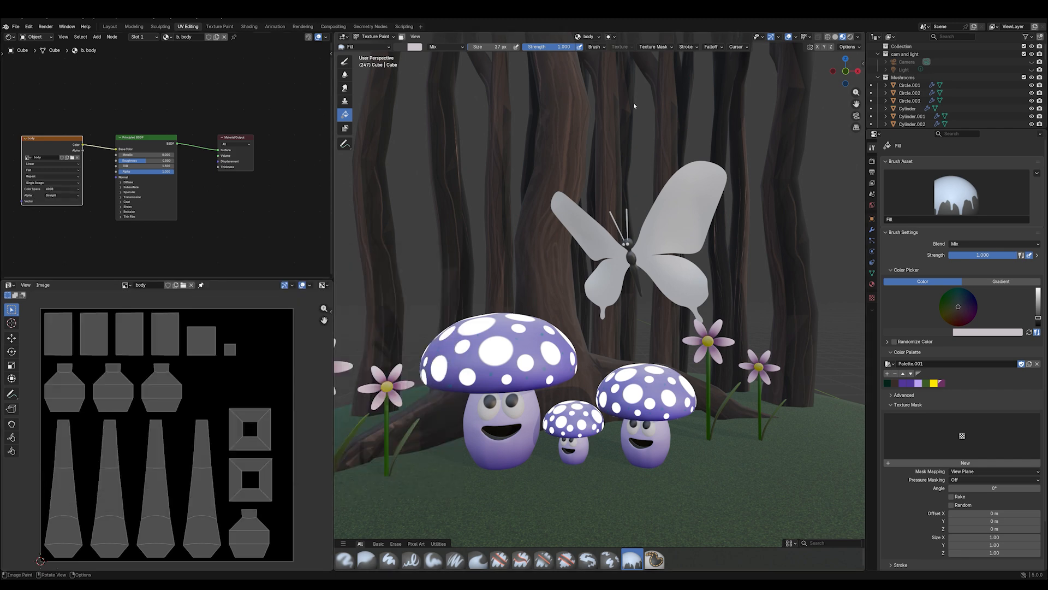
- Preview the scene in Rendered shading and return to Object Mode with Material Preview shading
click(850, 36)
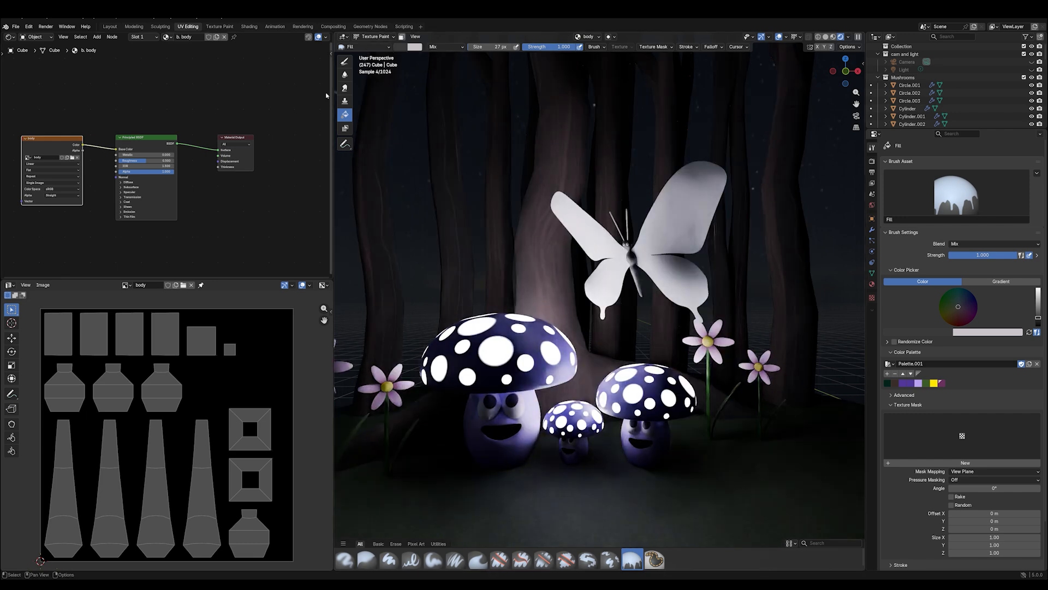
click(376, 37)
click(374, 47)
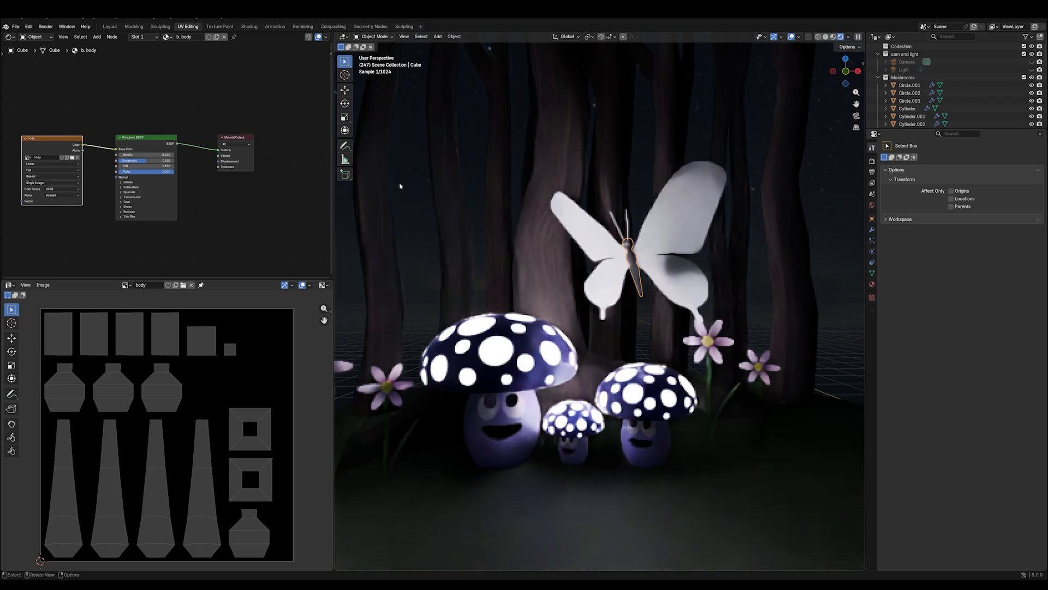
click(833, 37)
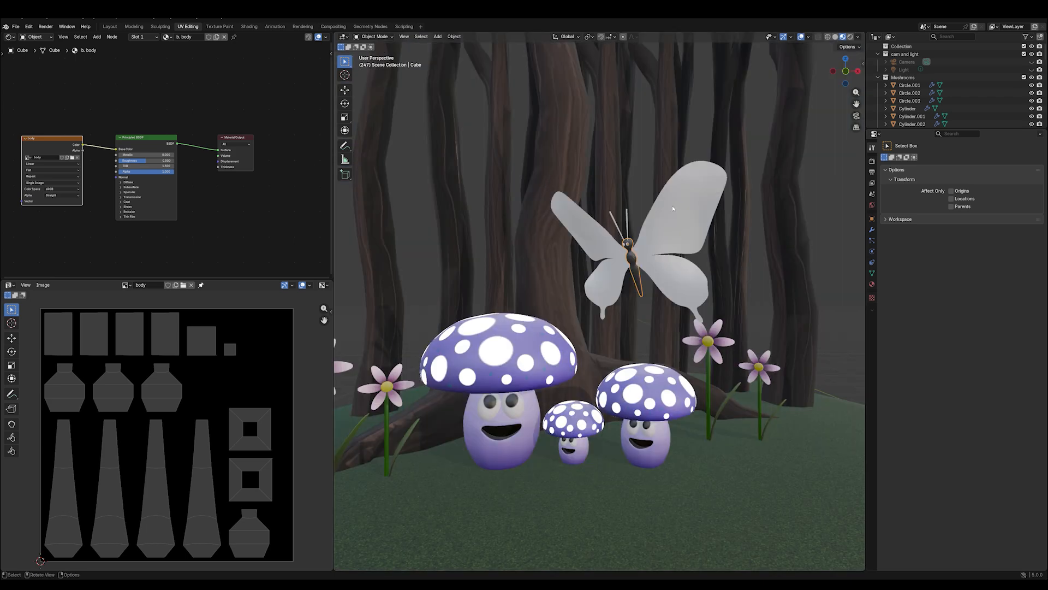
- Unlink the body image from the image editor and open the butterfly's eyes in Edit Mode
click(628, 246)
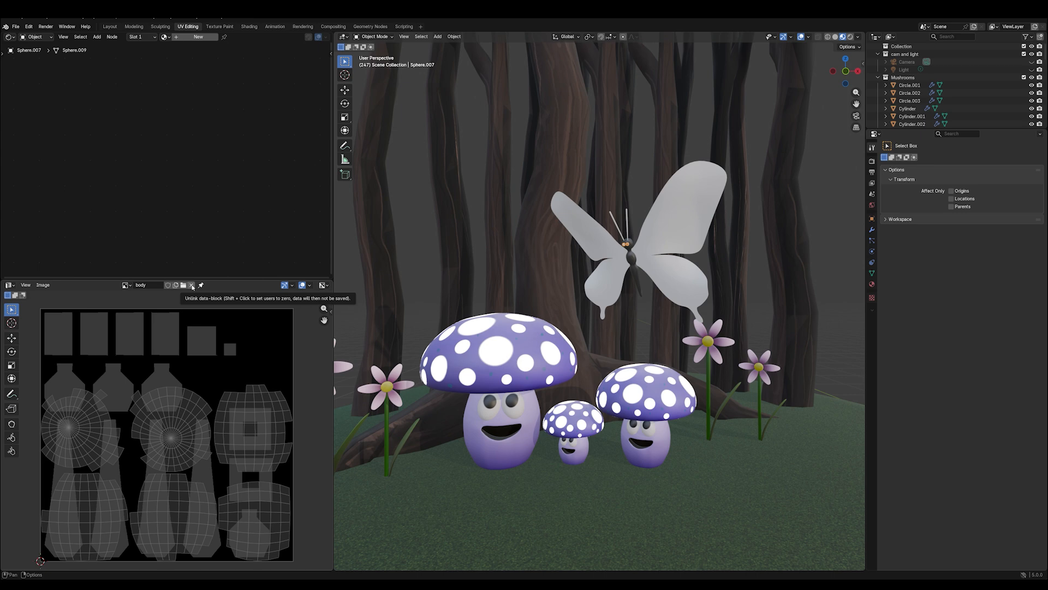
click(191, 285)
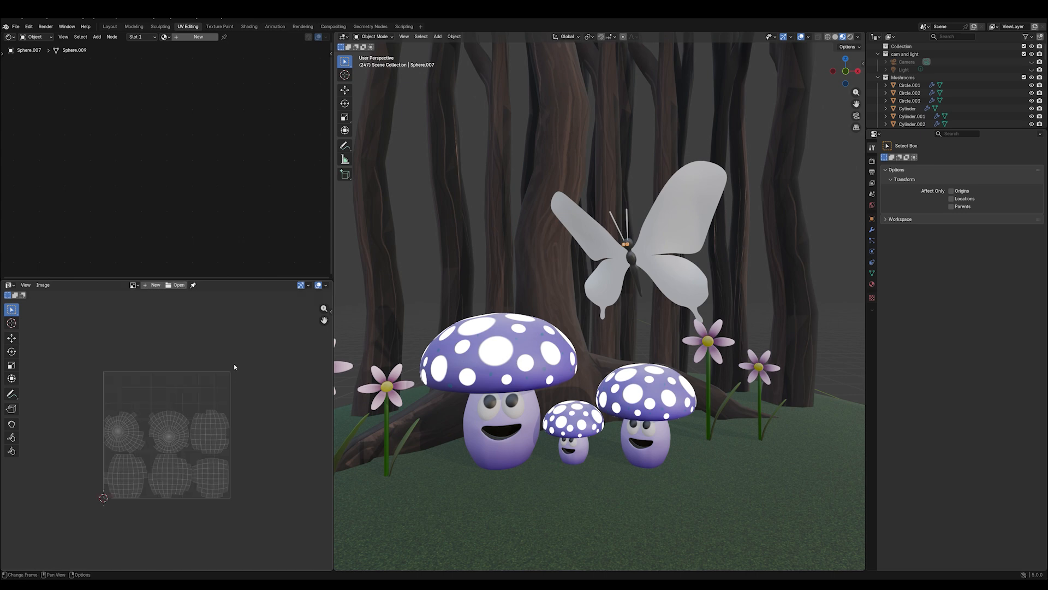
click(373, 37)
click(375, 54)
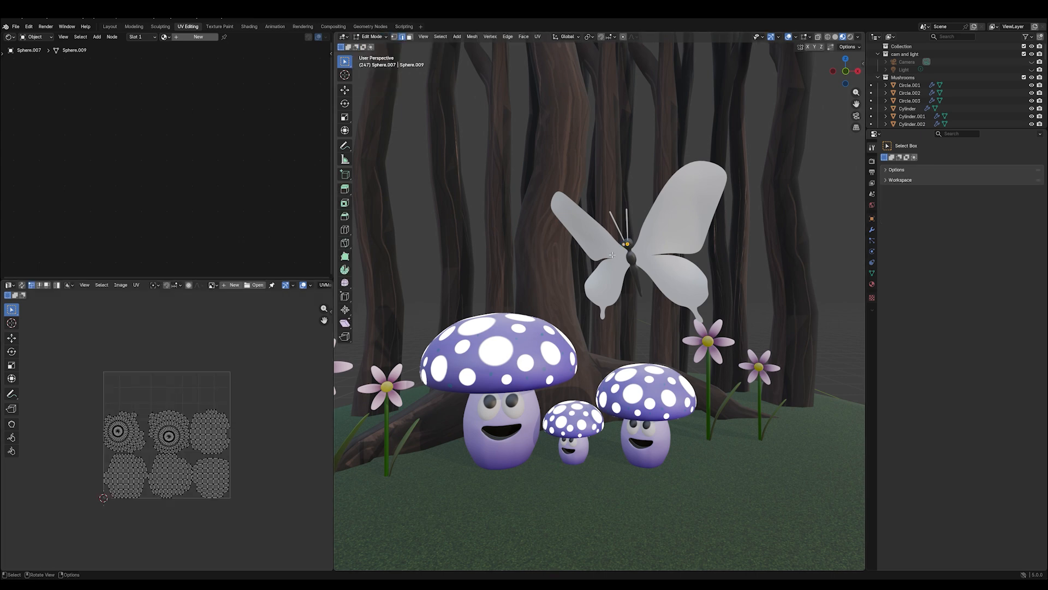
- Unwrap the butterfly's eyes with Smart UV Project
scroll(634, 235, up, 6)
scroll(634, 235, down, 2)
drag(857, 104, 618, 261)
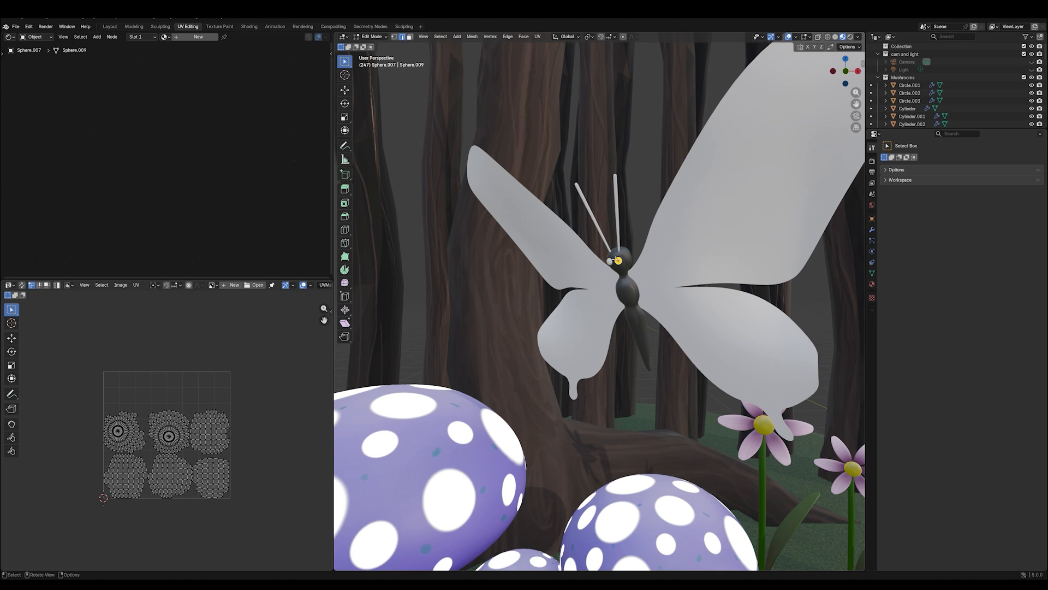
key(u)
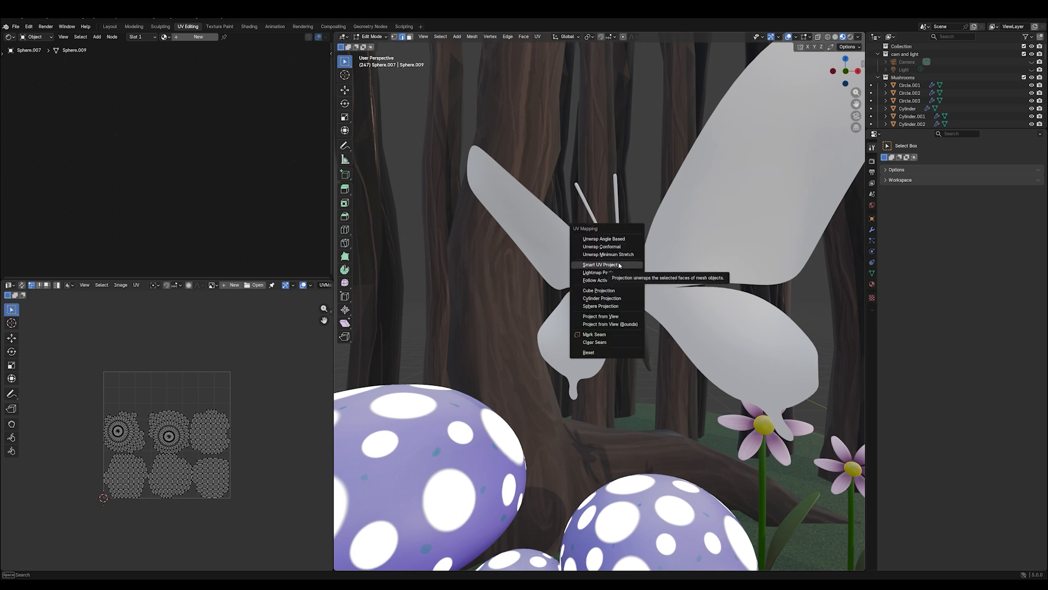
click(620, 265)
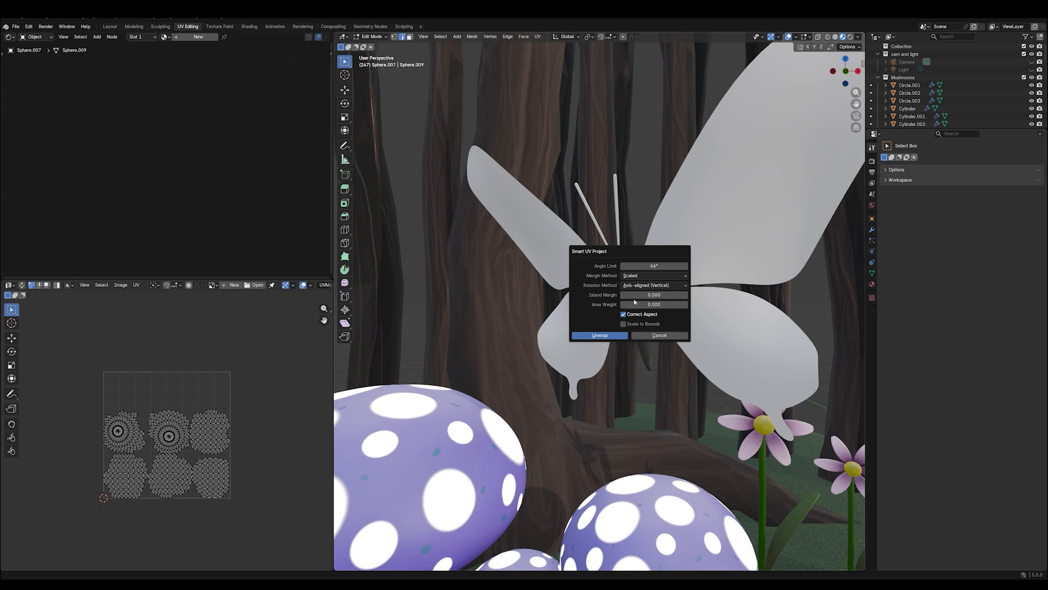
click(600, 335)
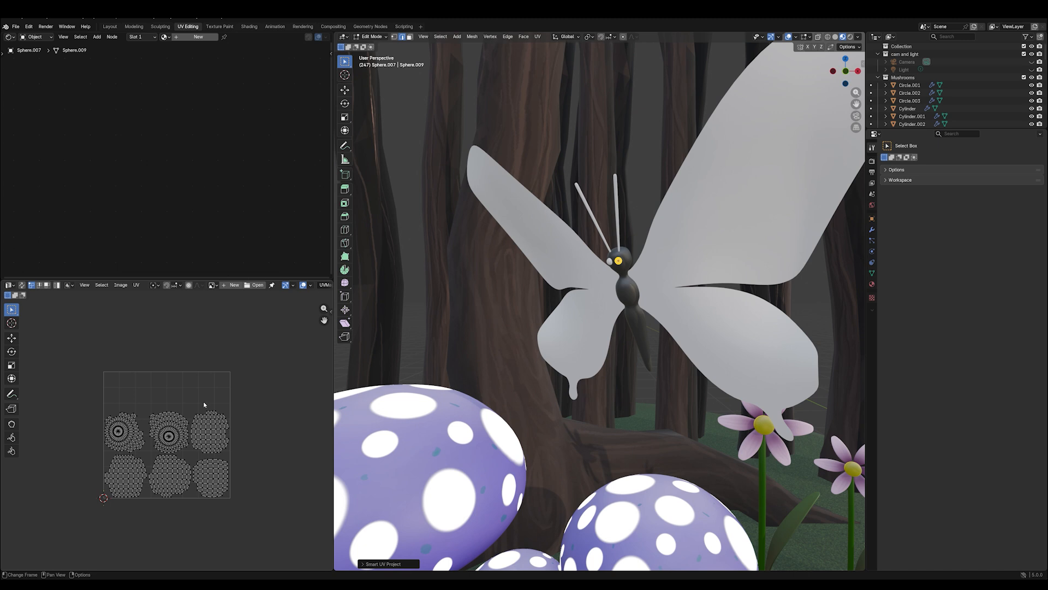
- Create a blank 2048 x 2048 px image named "b. eyes" for the eye UVs
scroll(203, 403, up, 4)
click(234, 284)
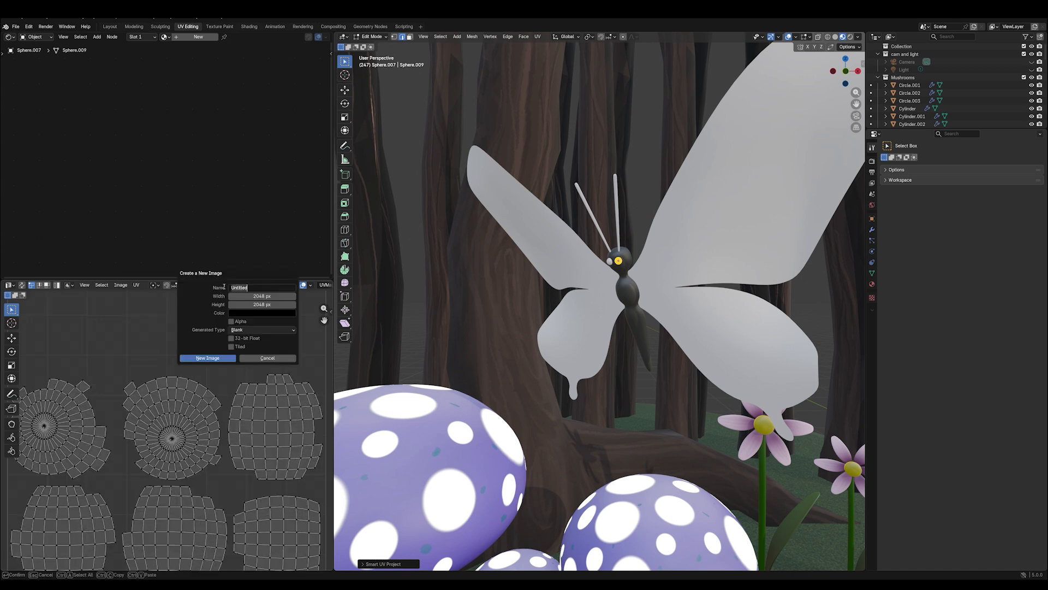
text(b. eyes)
click(208, 358)
scroll(241, 343, down, 4)
key(Home)
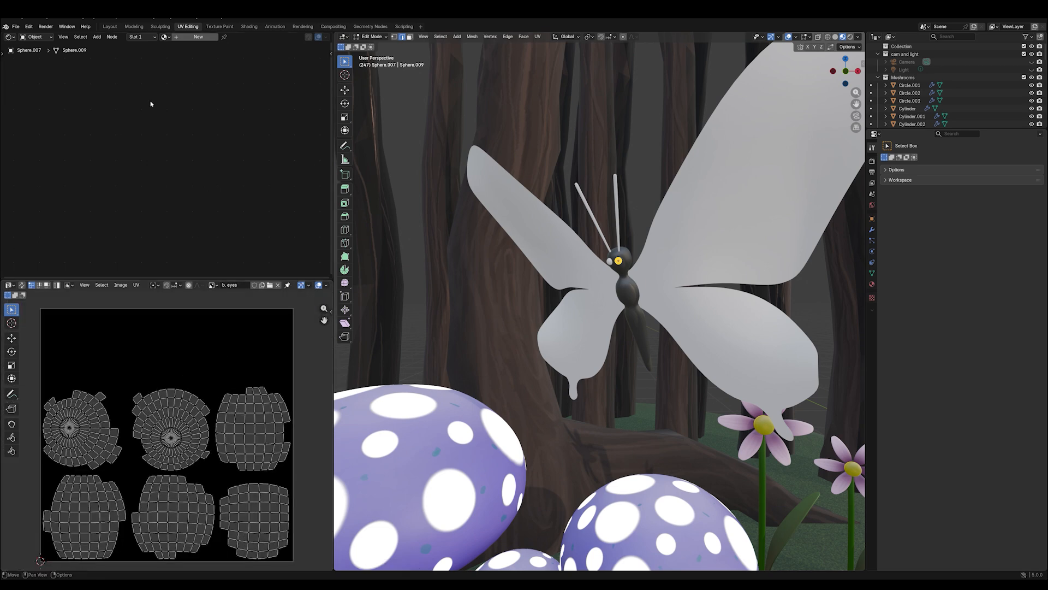
- Give the eyes a new material with an Image Texture node using "b. eyes", its Color linked to Base Color
click(182, 38)
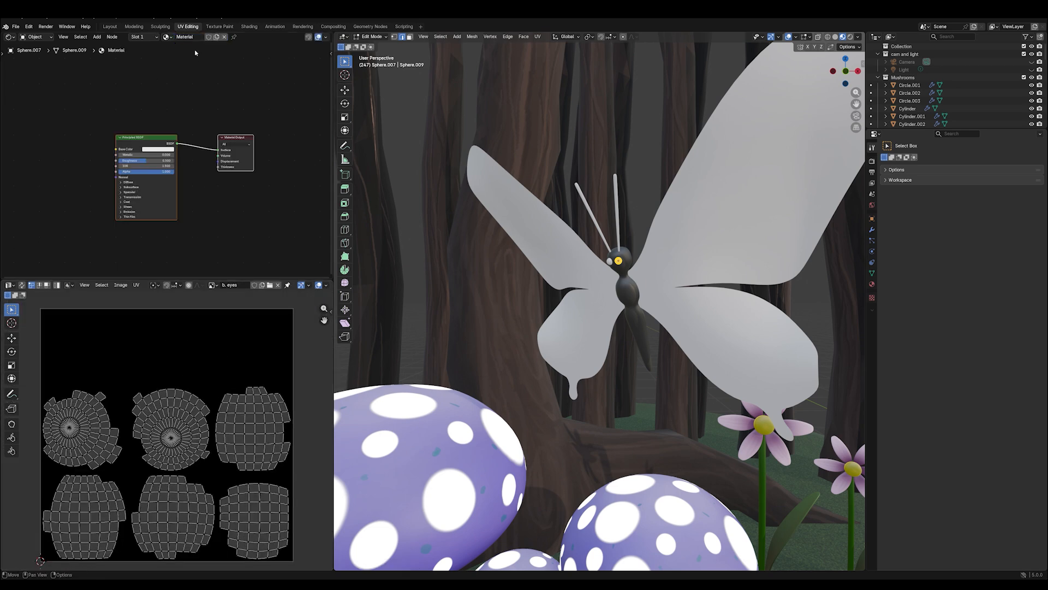
key(shift+a)
mouse_move(46, 167)
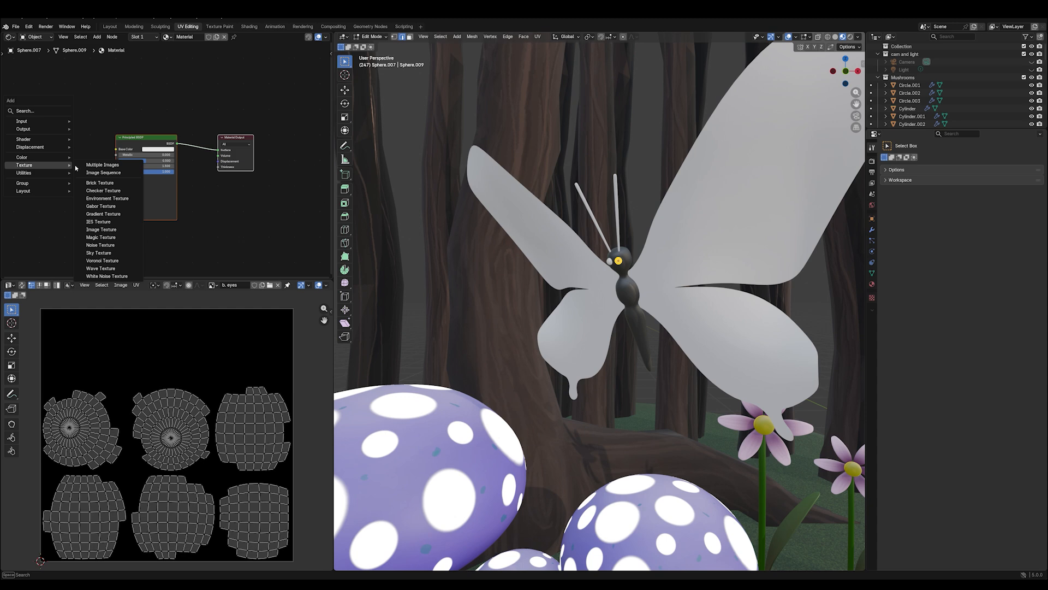
click(101, 230)
click(23, 138)
click(28, 157)
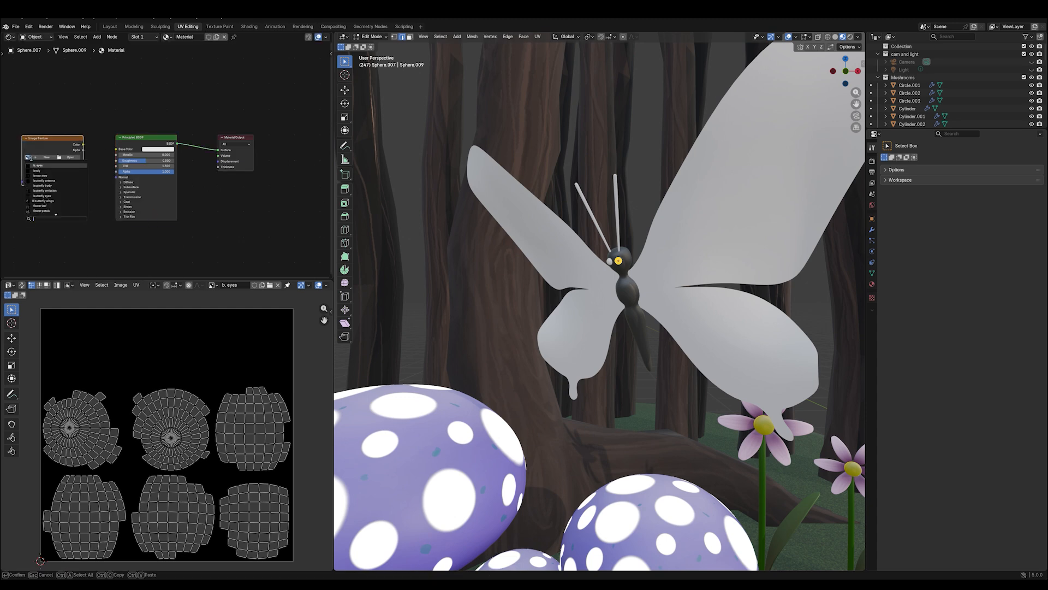
click(38, 165)
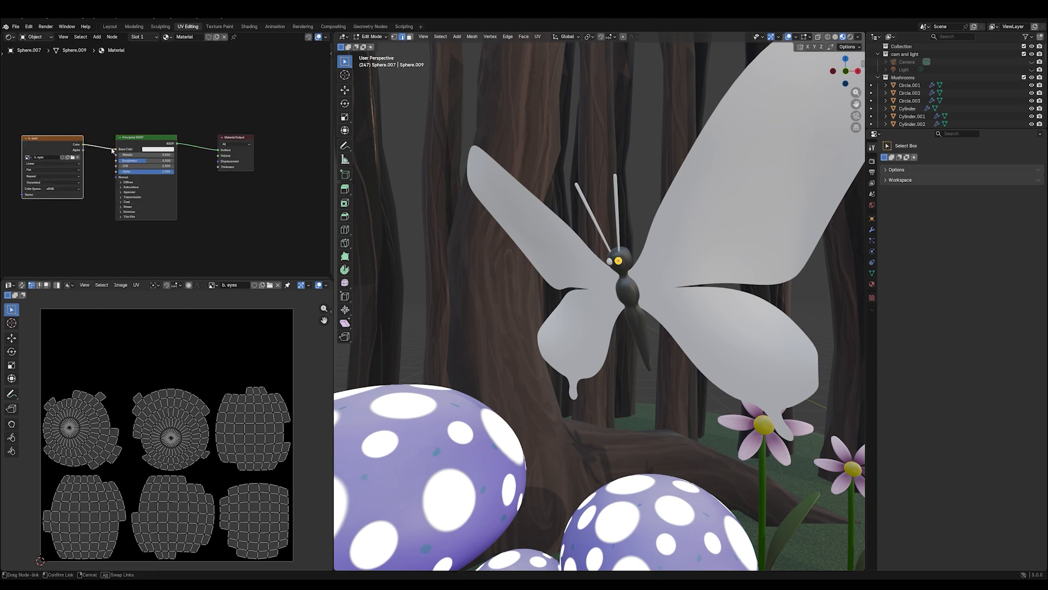
drag(83, 144, 116, 149)
- Fill the butterfly's eyes with a near-black colour in Texture Paint mode
click(371, 36)
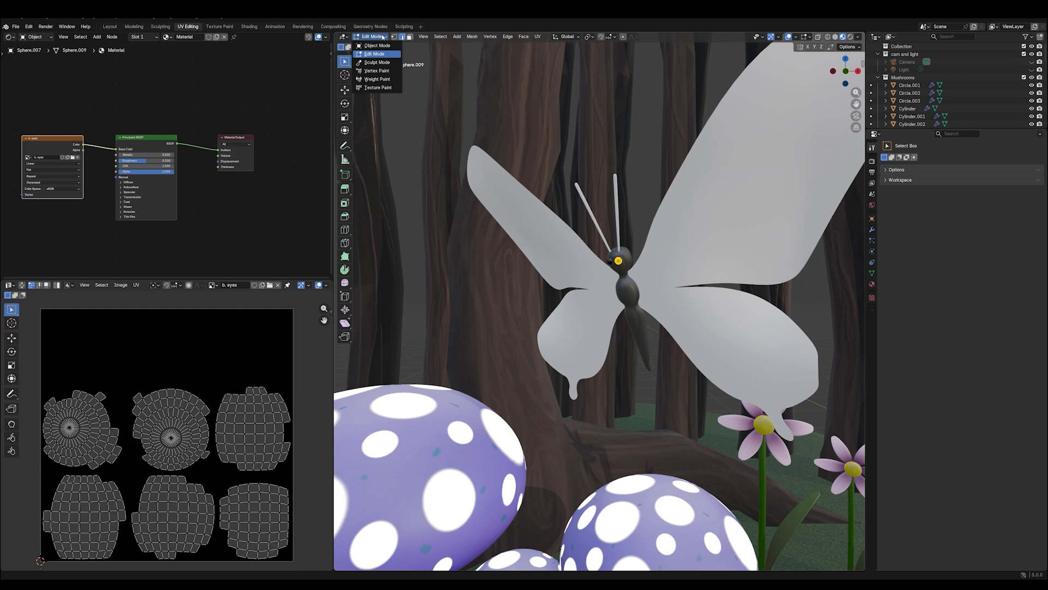
click(376, 90)
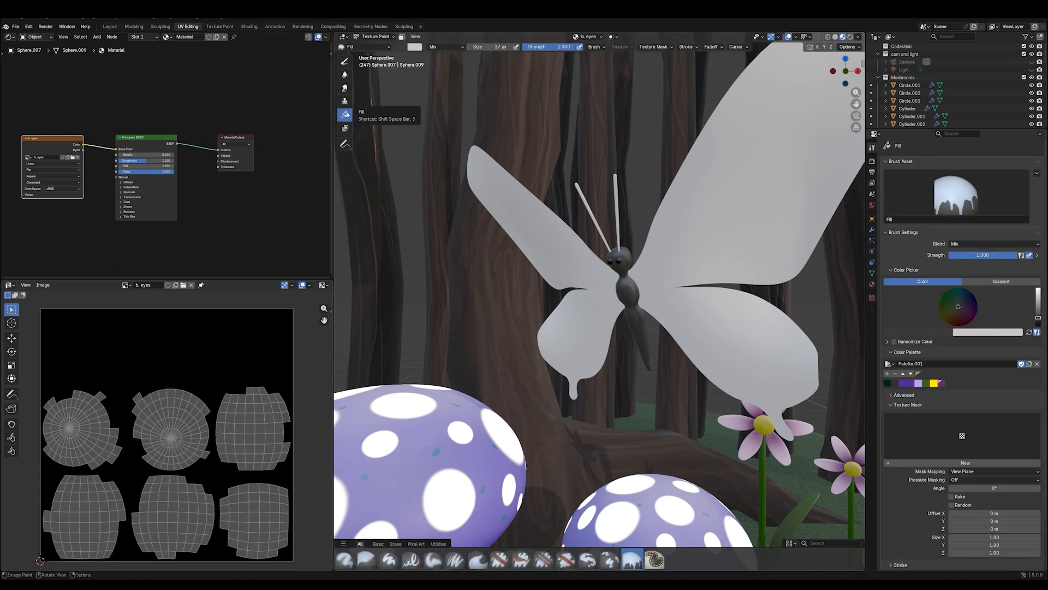
click(366, 47)
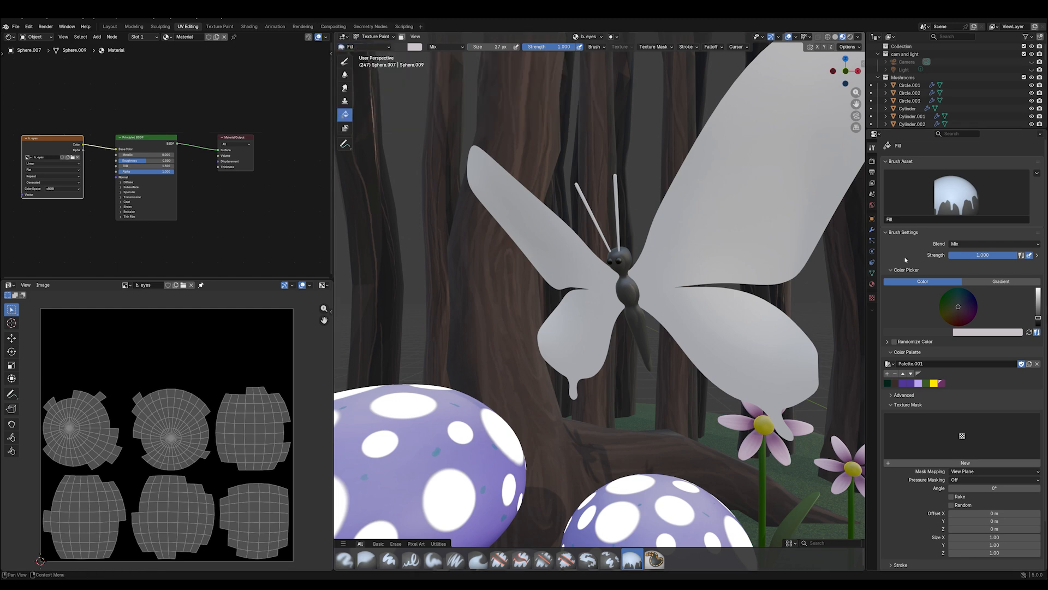
drag(1038, 318, 1037, 322)
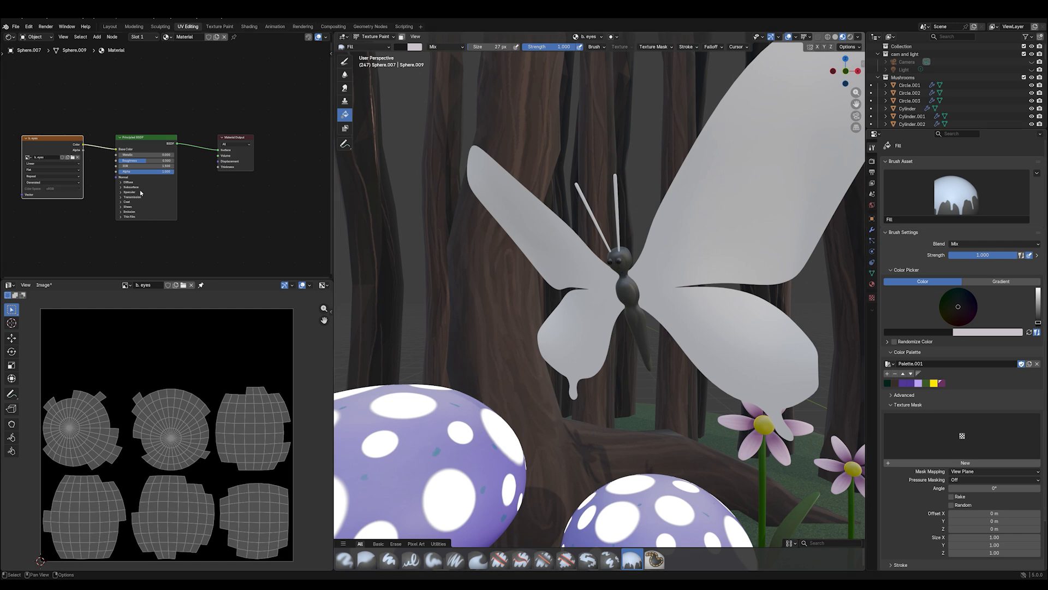
- Save the eye texture to disk as the PNG file "b. eyes"
click(44, 284)
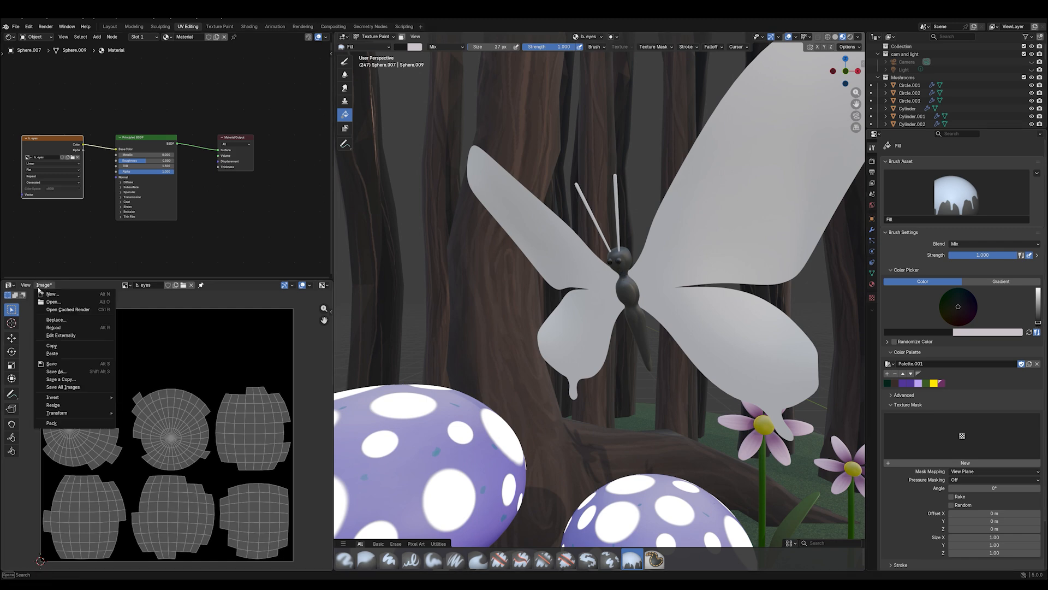
click(64, 364)
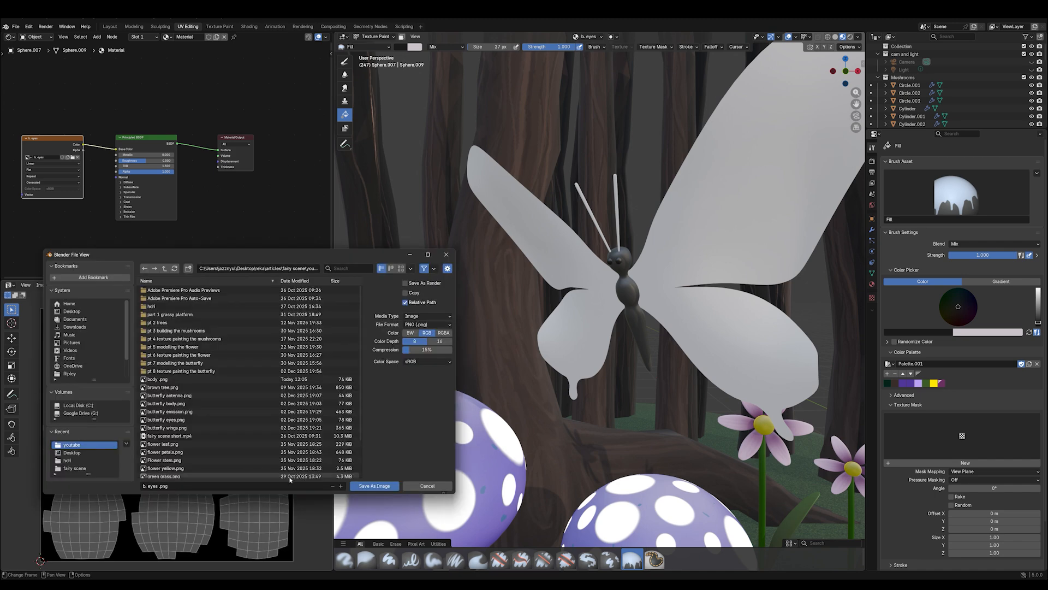
click(383, 488)
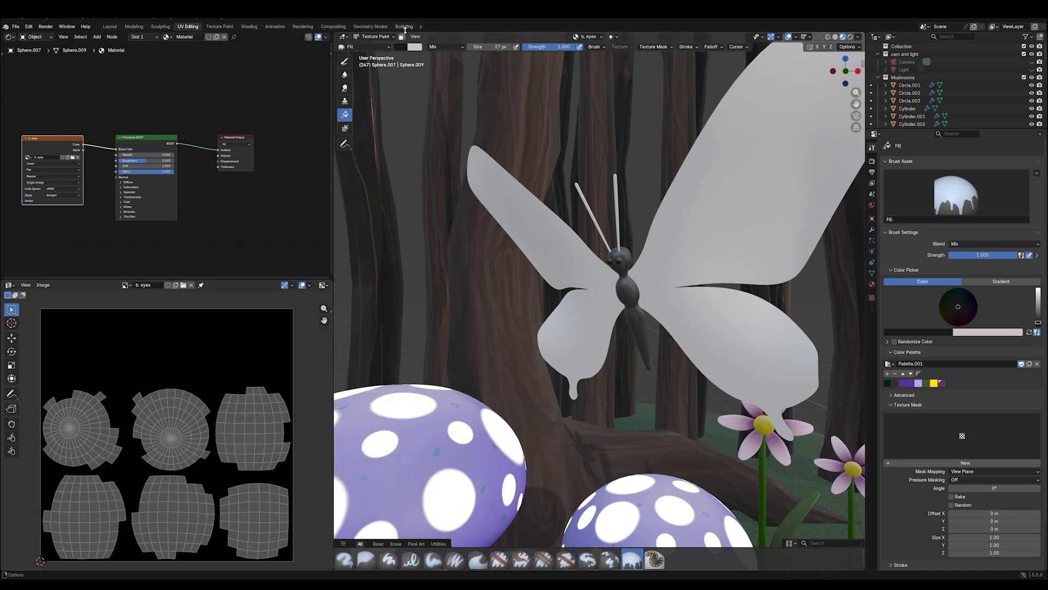
- Return to Object Mode, select the butterfly's antennae, show their modifiers and open them in Edit Mode
click(382, 37)
click(377, 45)
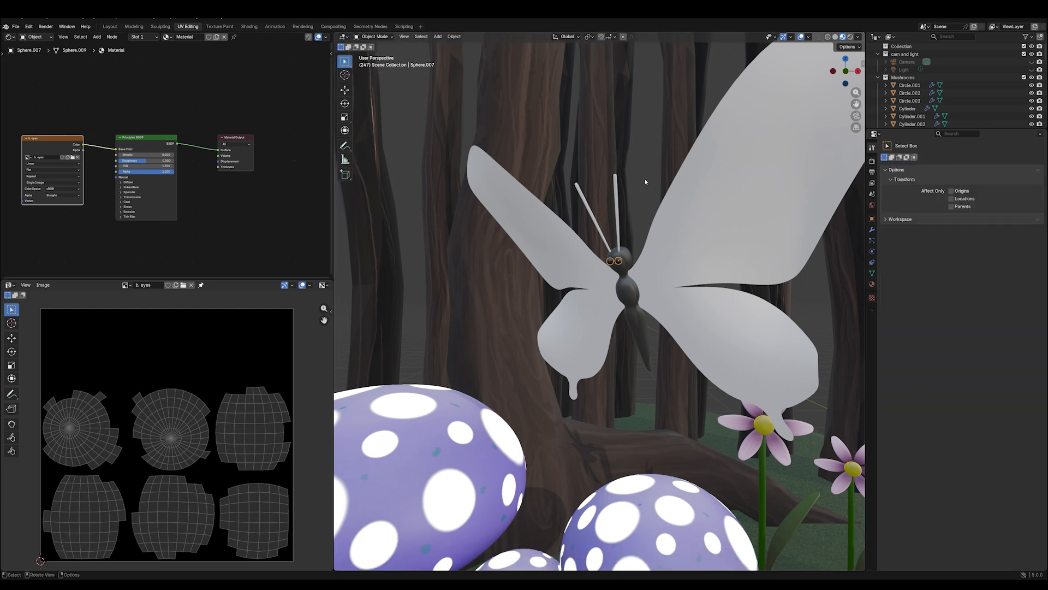
click(617, 194)
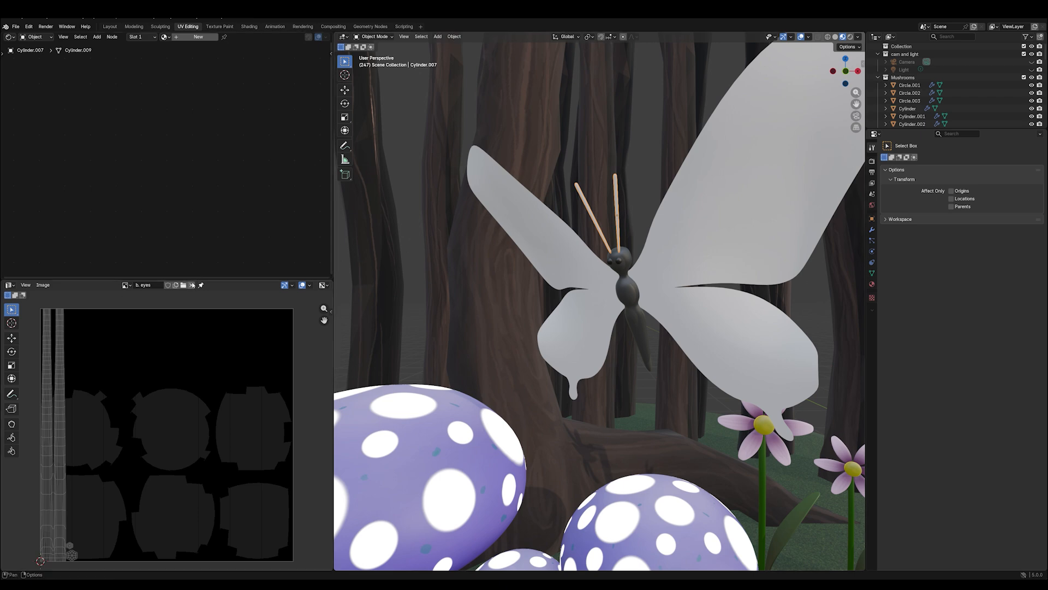
click(872, 230)
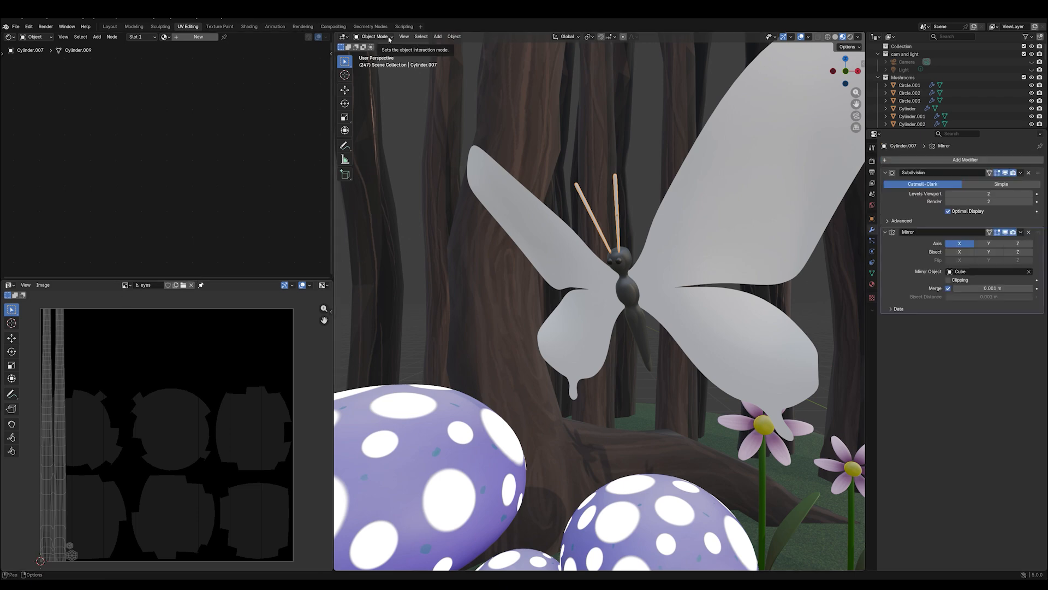
key(Tab)
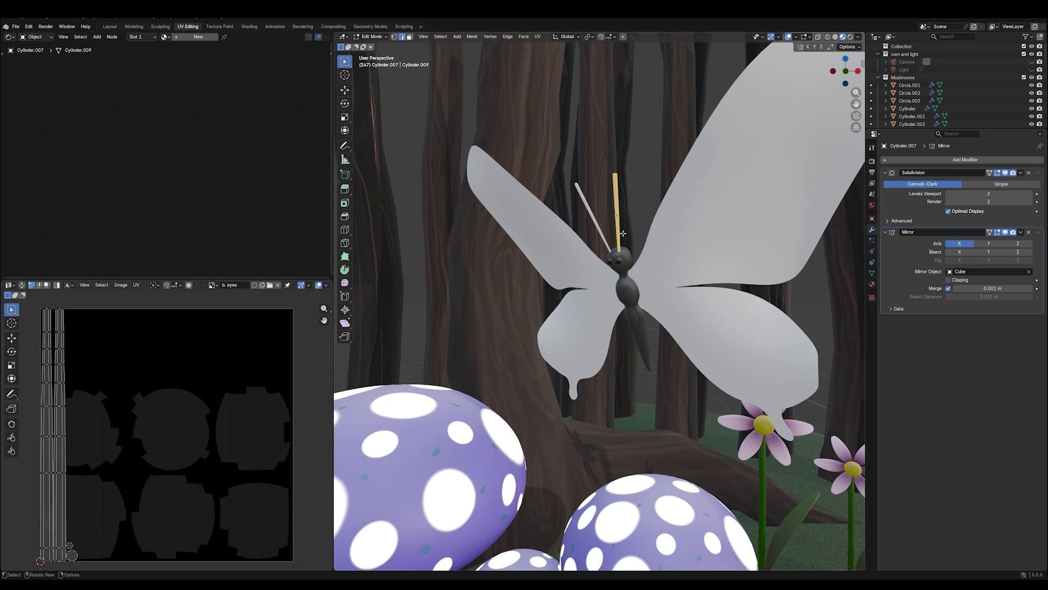
- Unlink the "b. eyes" image from the UV editor and unwrap the antennae with Smart UV Project
key(u)
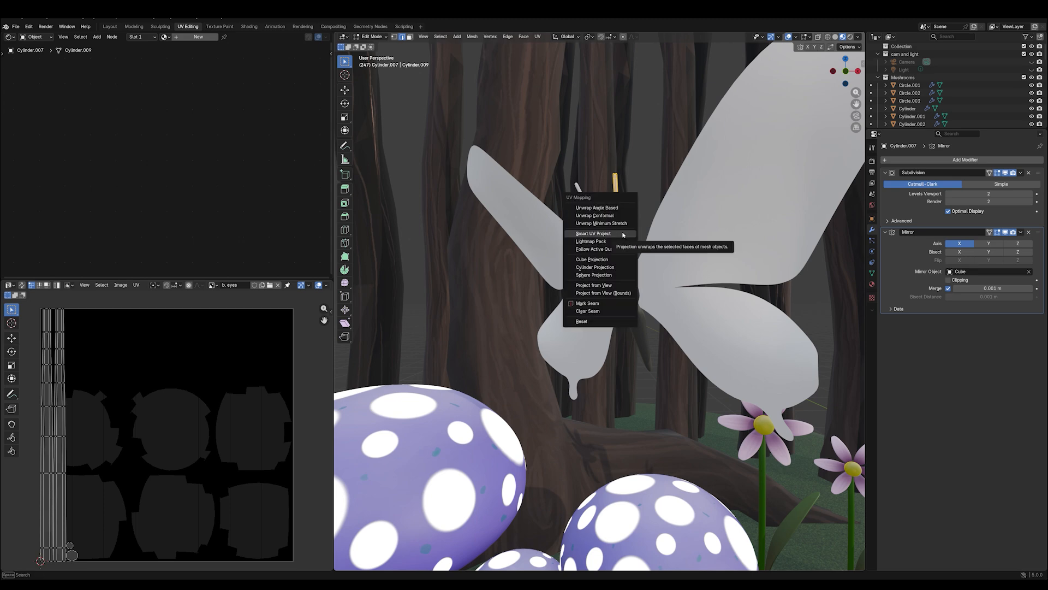
click(278, 286)
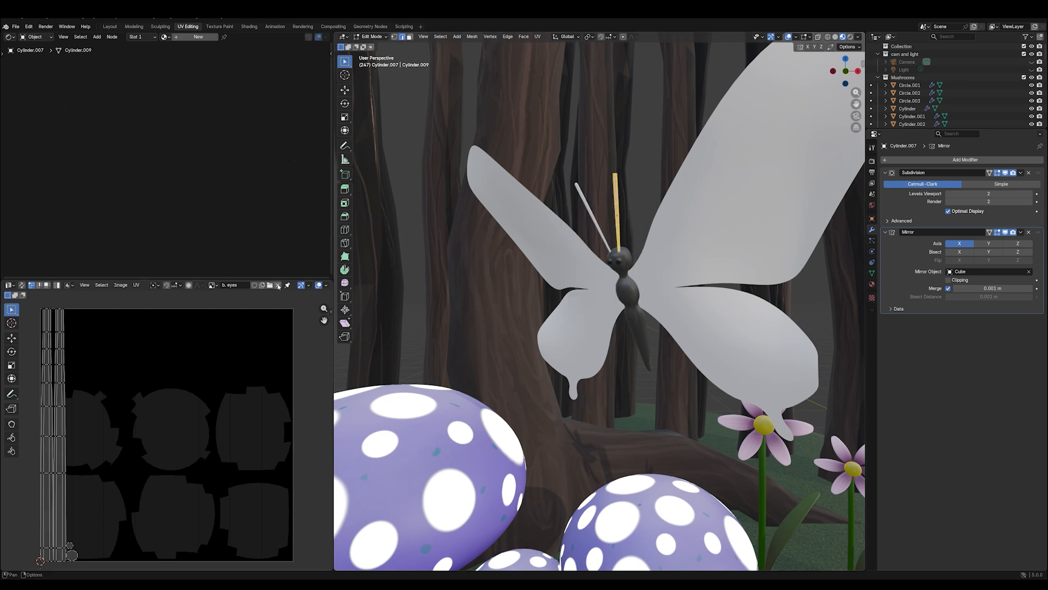
click(277, 287)
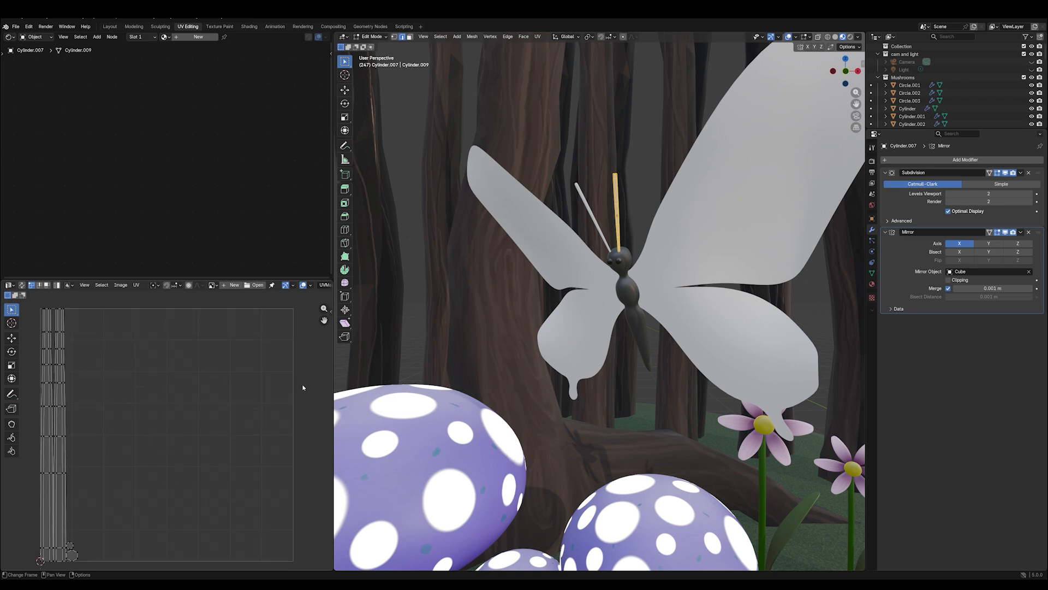
key(u)
click(583, 213)
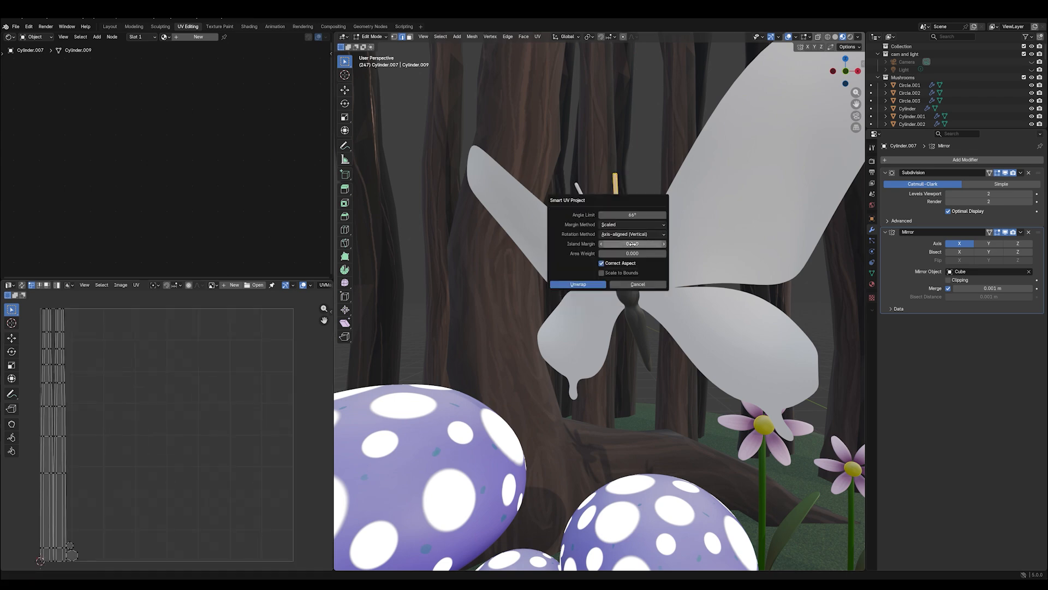
click(579, 284)
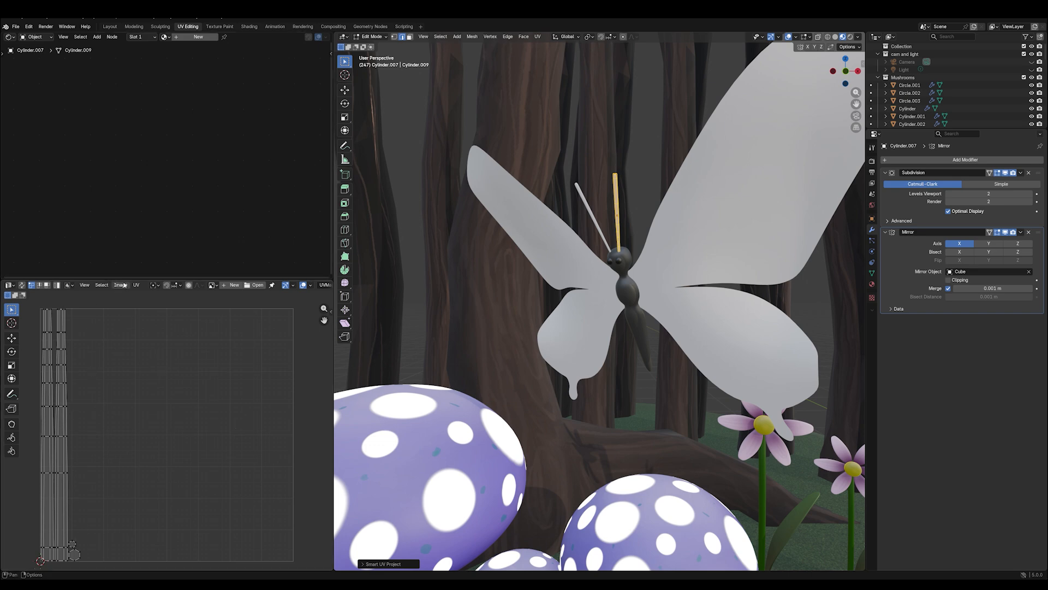
- Create a blank 2048 x 2048 px image named "b. antenna" for the antenna UVs
click(231, 284)
text(b. antenna)
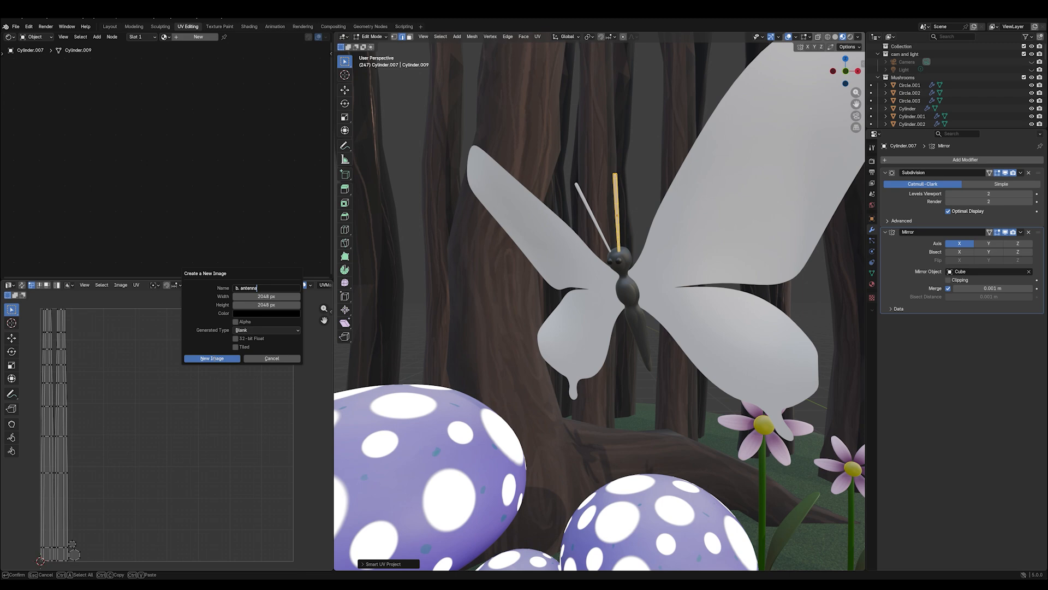
click(213, 358)
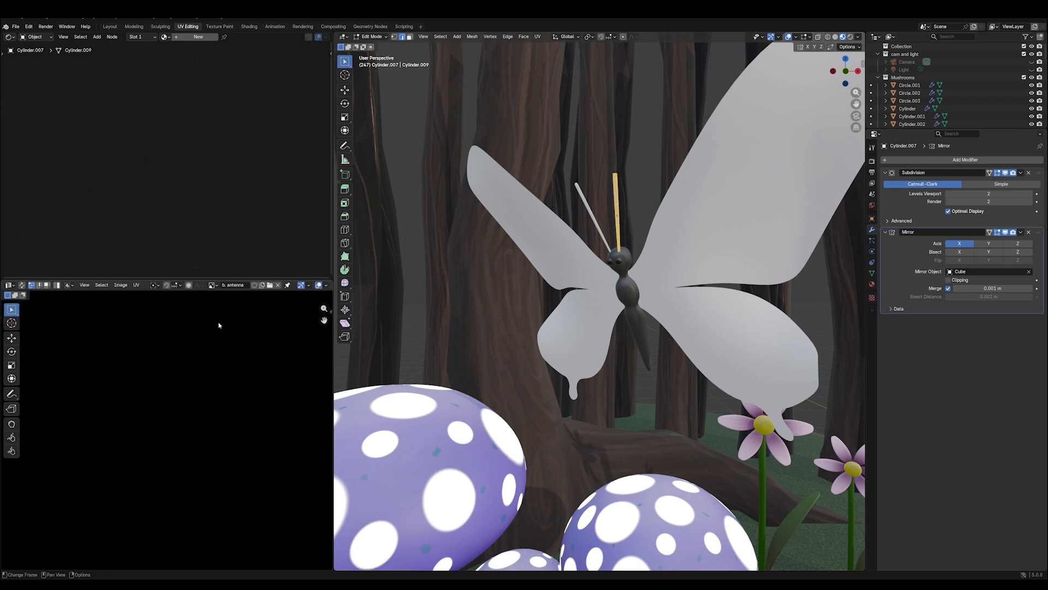
- Give the antennae a new material with an Image Texture node using "b. antenna", its Color linked to Base Color
click(198, 36)
key(shift+a)
mouse_move(56, 150)
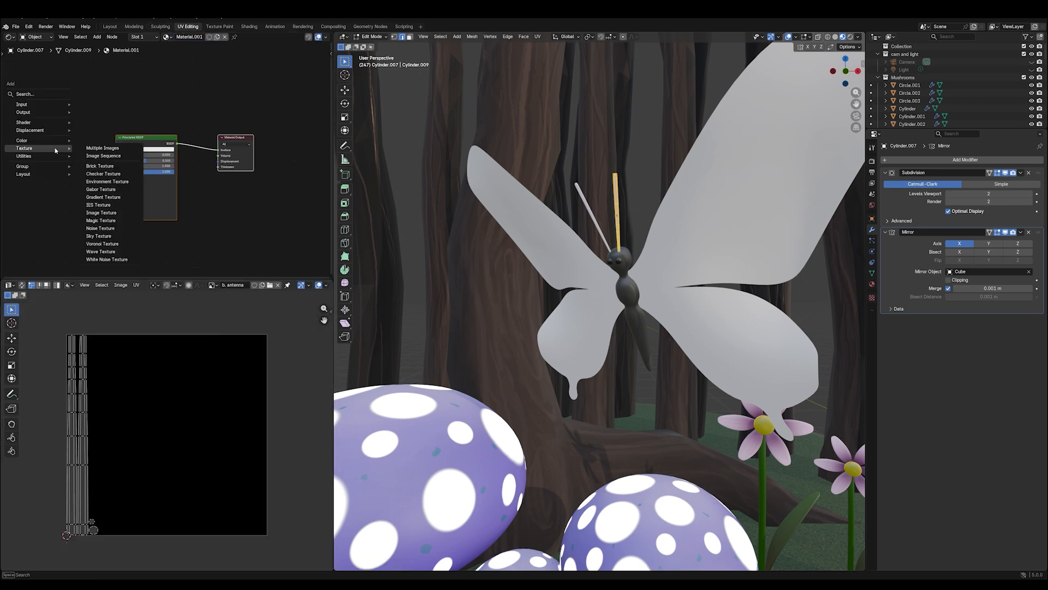
click(101, 213)
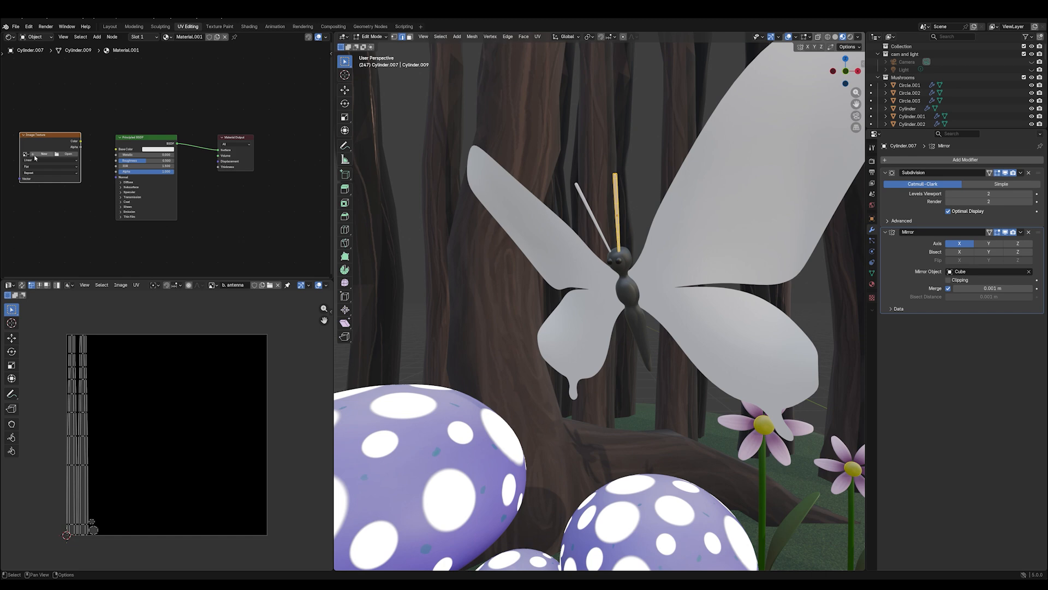
click(25, 154)
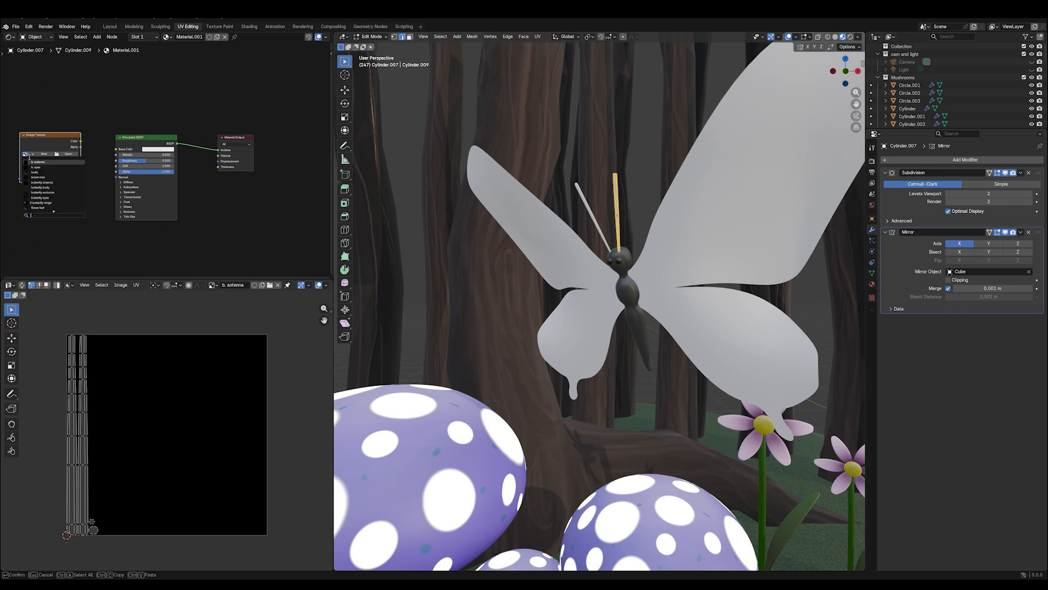
click(38, 162)
drag(81, 142, 117, 149)
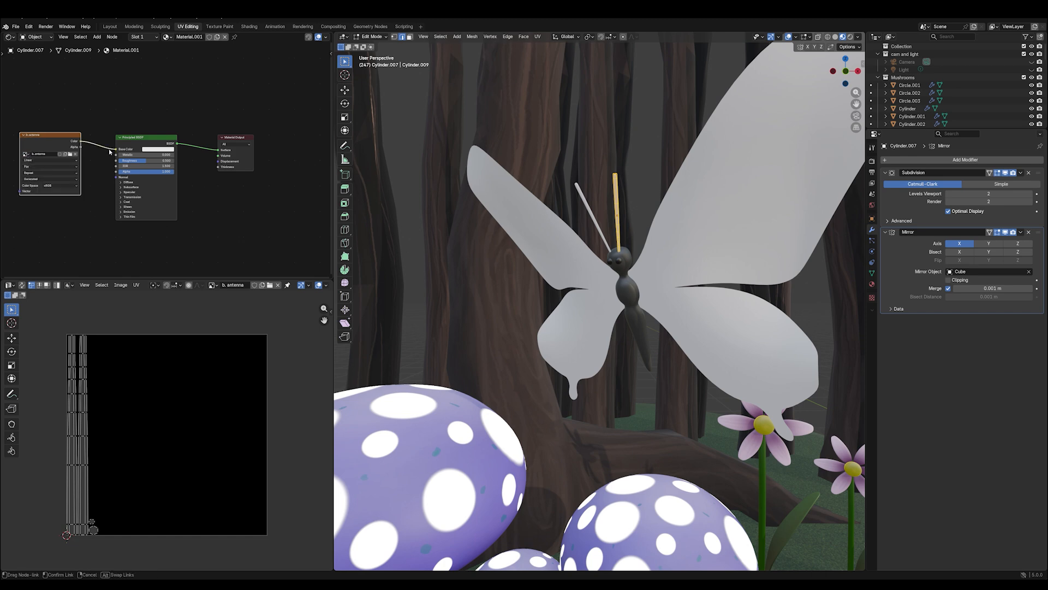
- Fill the butterfly's antennae with the near-black colour in Texture Paint mode
click(385, 37)
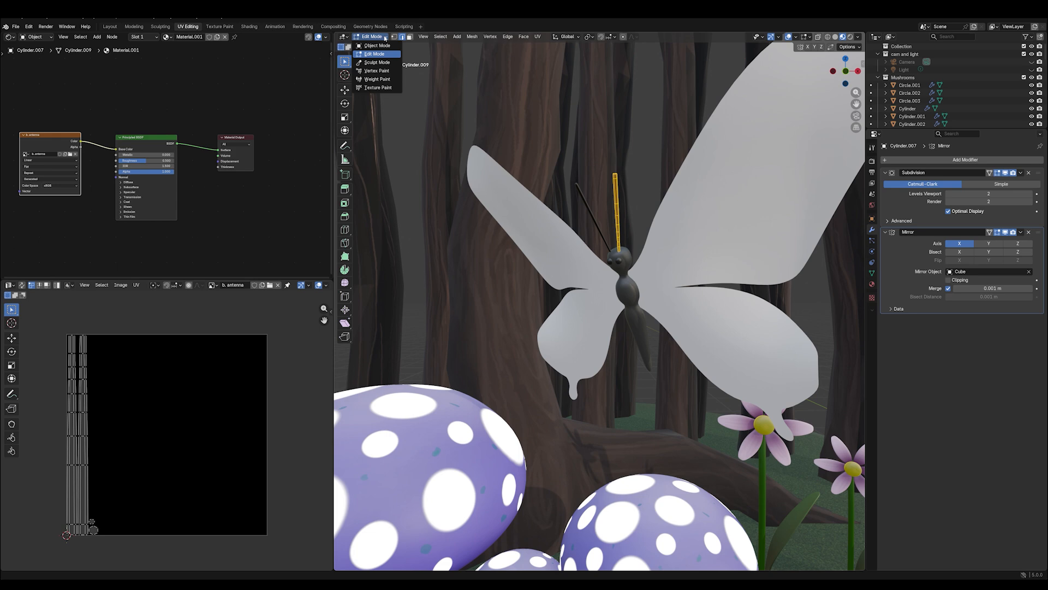
click(375, 87)
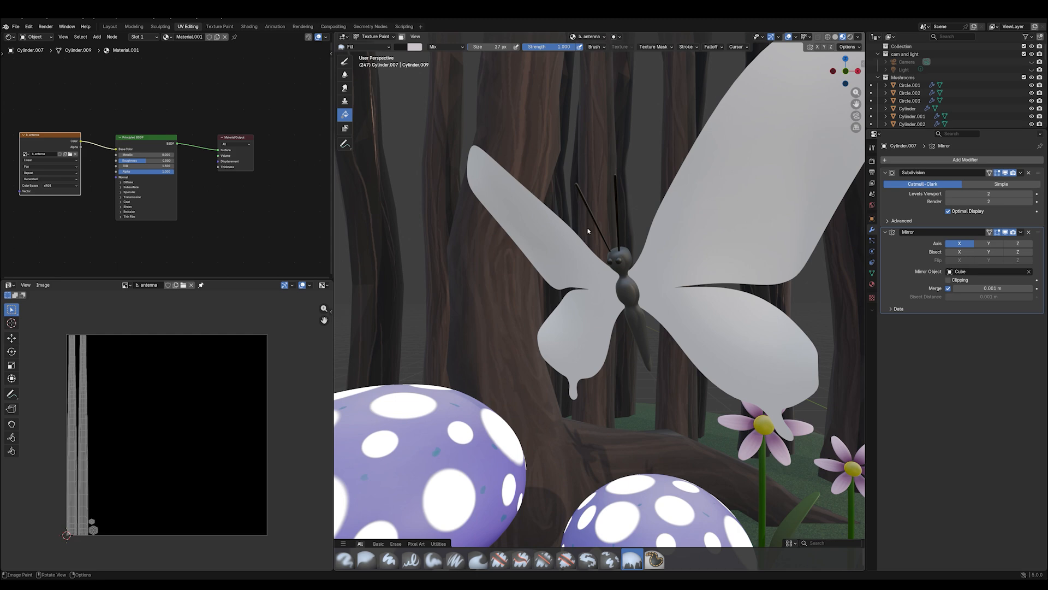
click(872, 148)
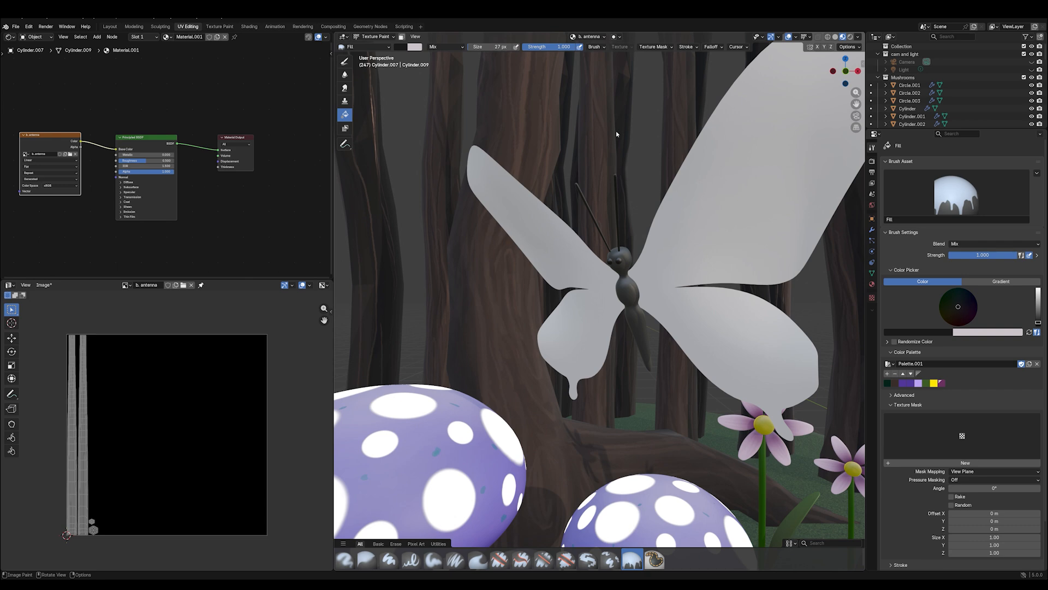
- Save the painted "b. antenna" image to disk with Save As
click(44, 284)
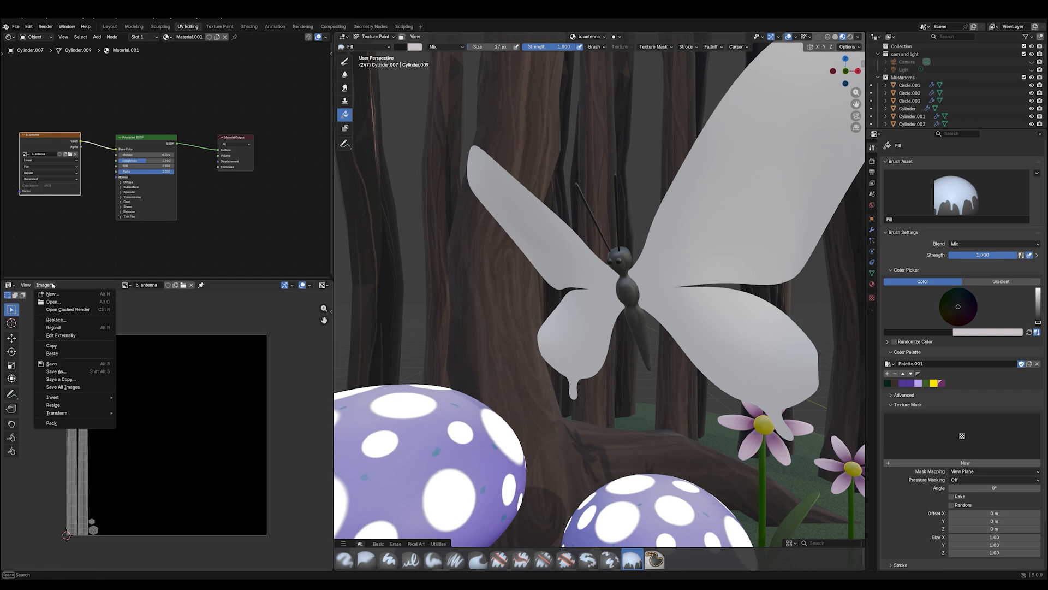
click(59, 371)
click(376, 490)
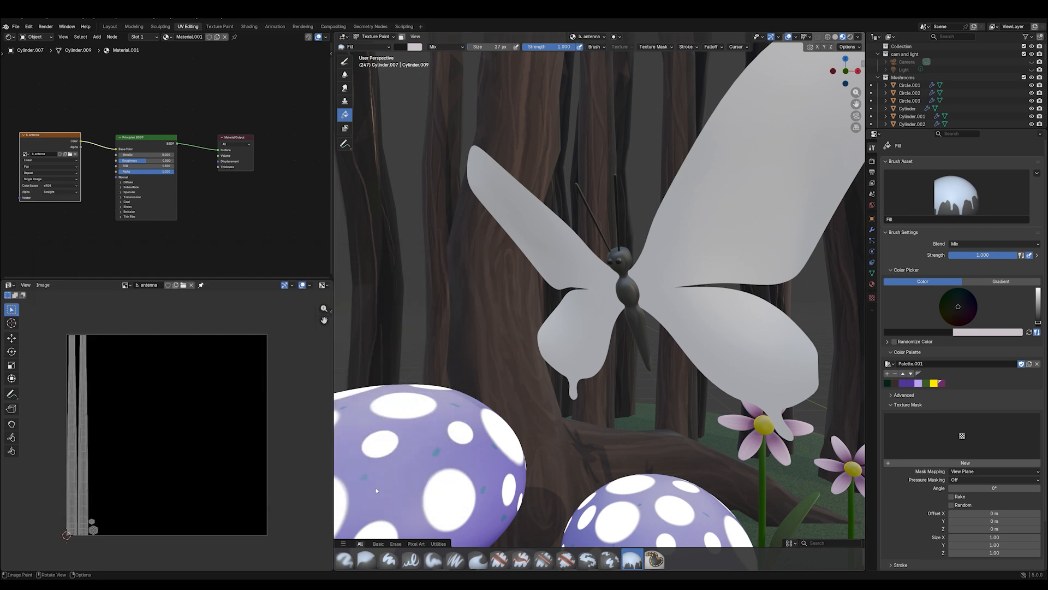
- Unlink the "b. antenna" image from the UV editor and unwrap the butterfly's wings with Smart UV Project
click(377, 36)
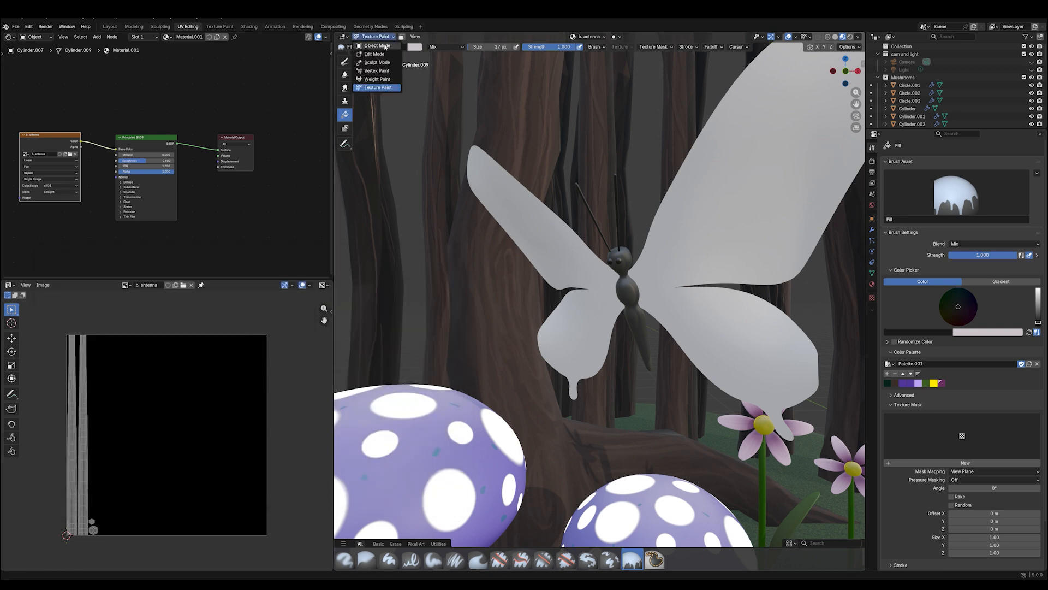
click(377, 46)
click(712, 192)
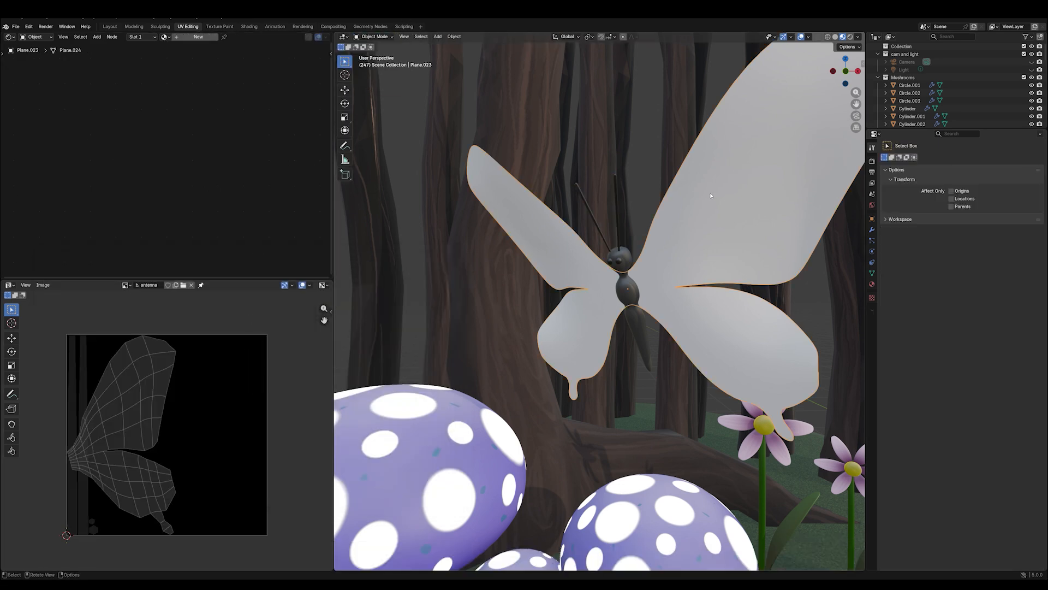
click(192, 285)
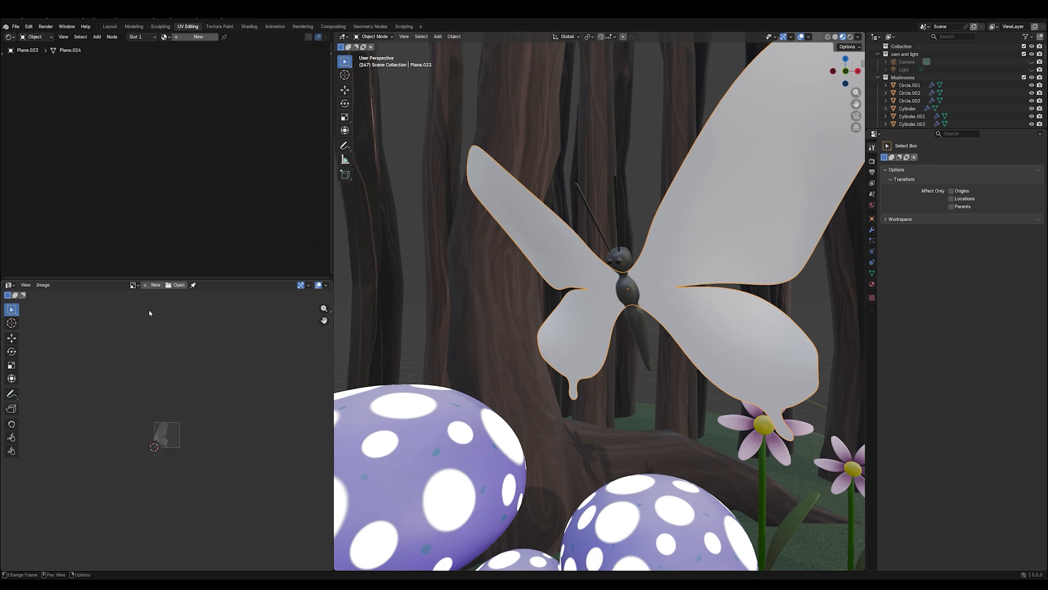
click(388, 36)
click(384, 53)
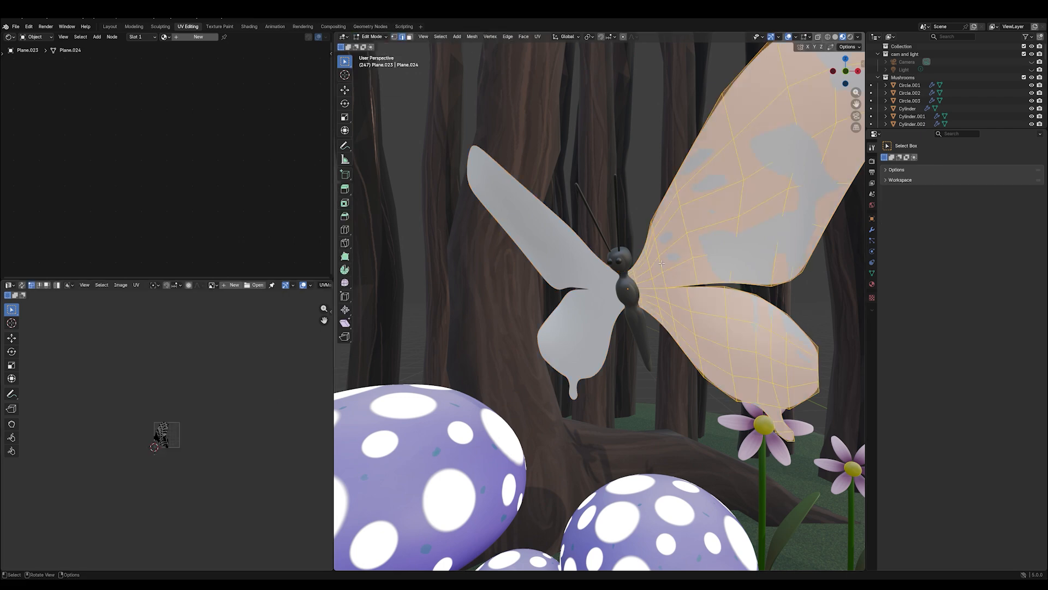
key(u)
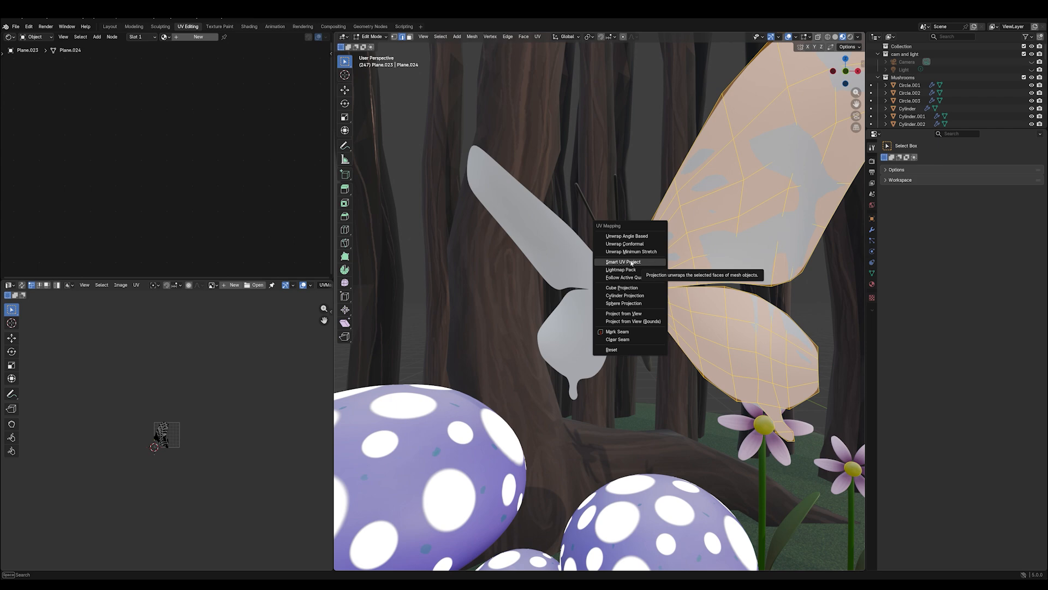
click(632, 263)
click(613, 333)
scroll(267, 400, up, 9)
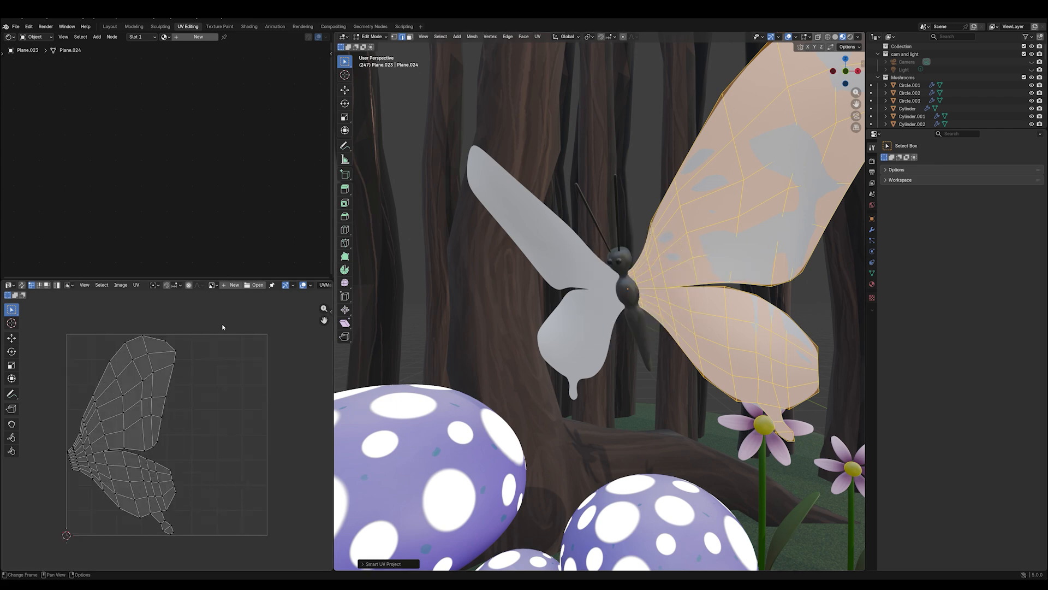
- Create a blank 2048 x 2048 px image named "b. wings" for the wing UVs
click(225, 285)
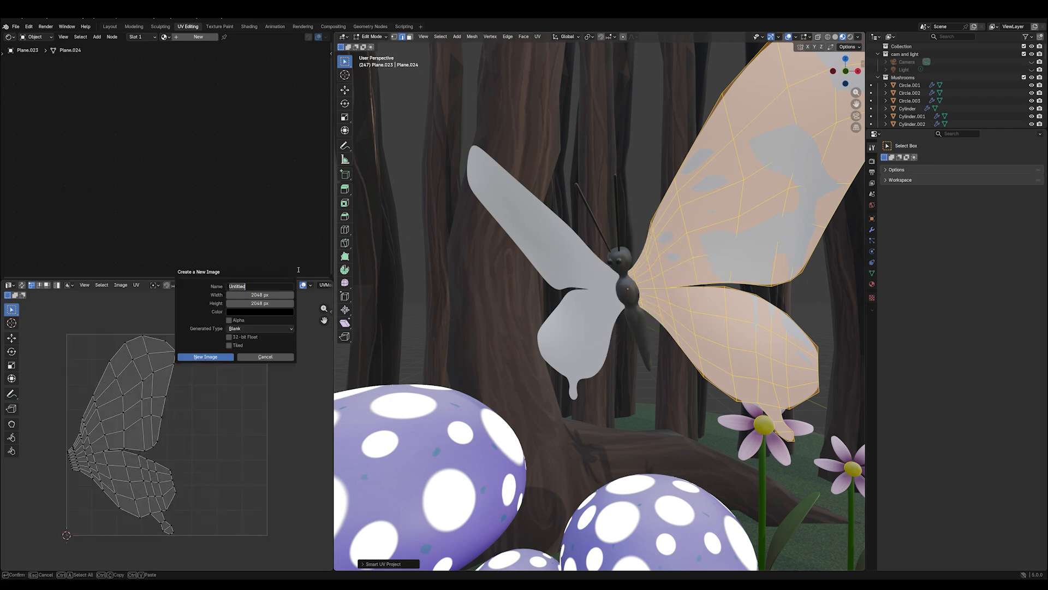
text(b. wings)
click(208, 355)
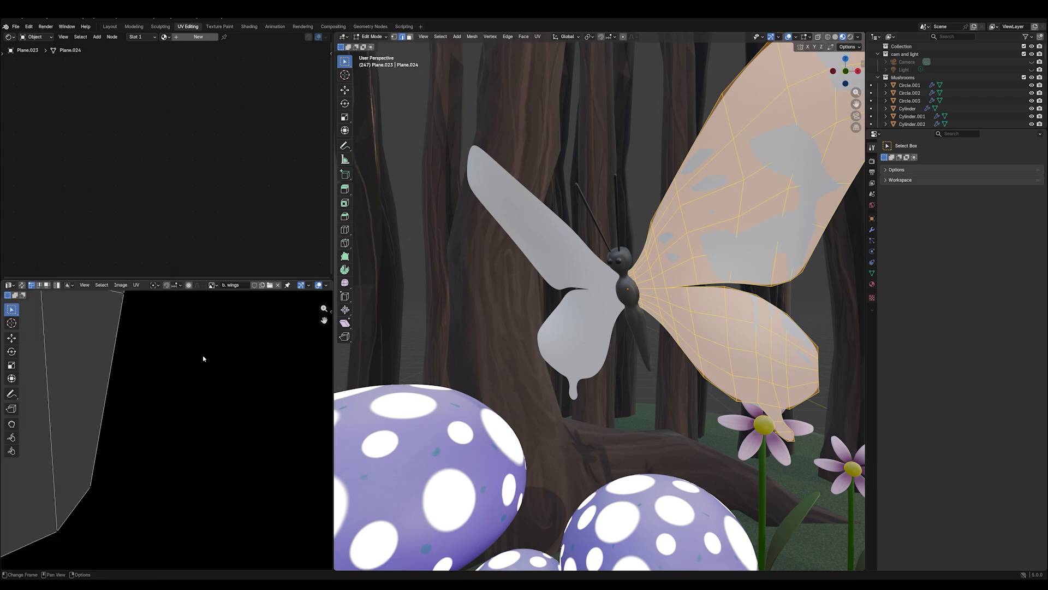
- Give the wings a new material named "b. wings"
click(194, 37)
double_click(193, 36)
text(b. wings)
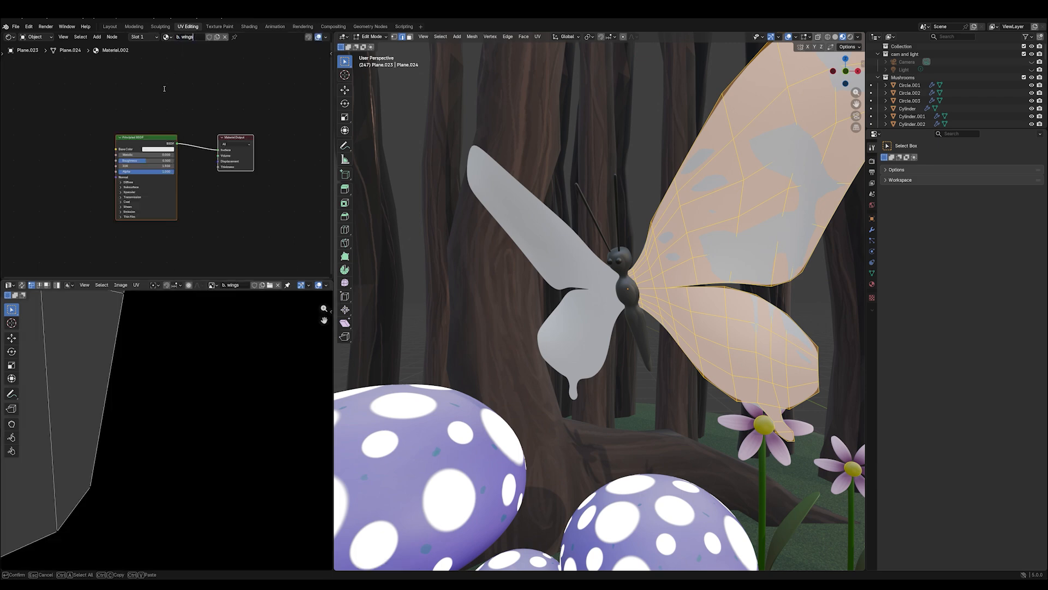
key(Return)
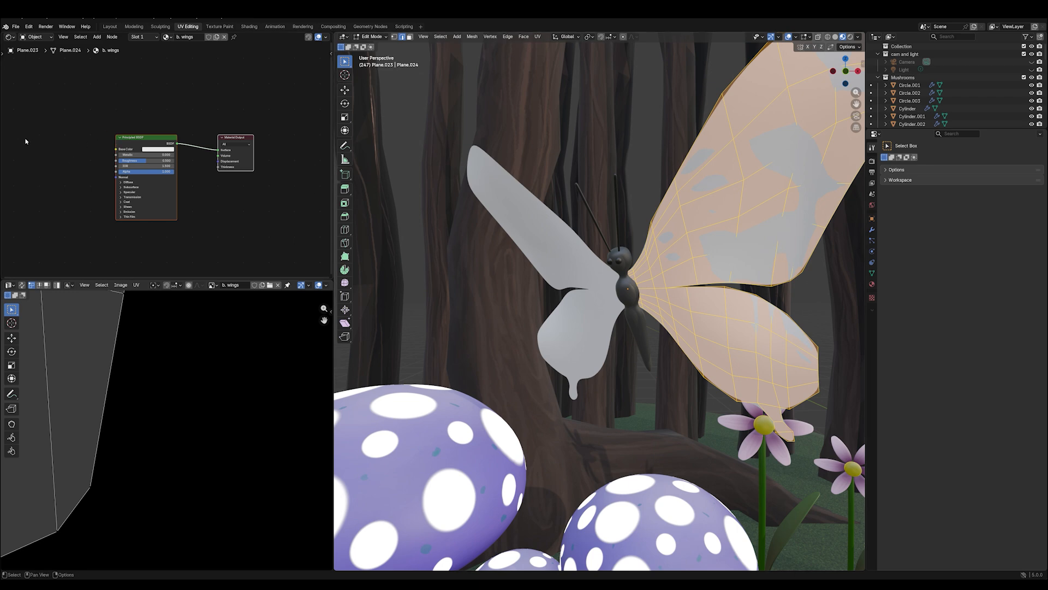
- Add an Image Texture node using "b. wings" to the wing material and link its Color to Base Color
key(shift)
key(shift+a)
mouse_move(25, 140)
click(108, 195)
click(28, 135)
click(27, 154)
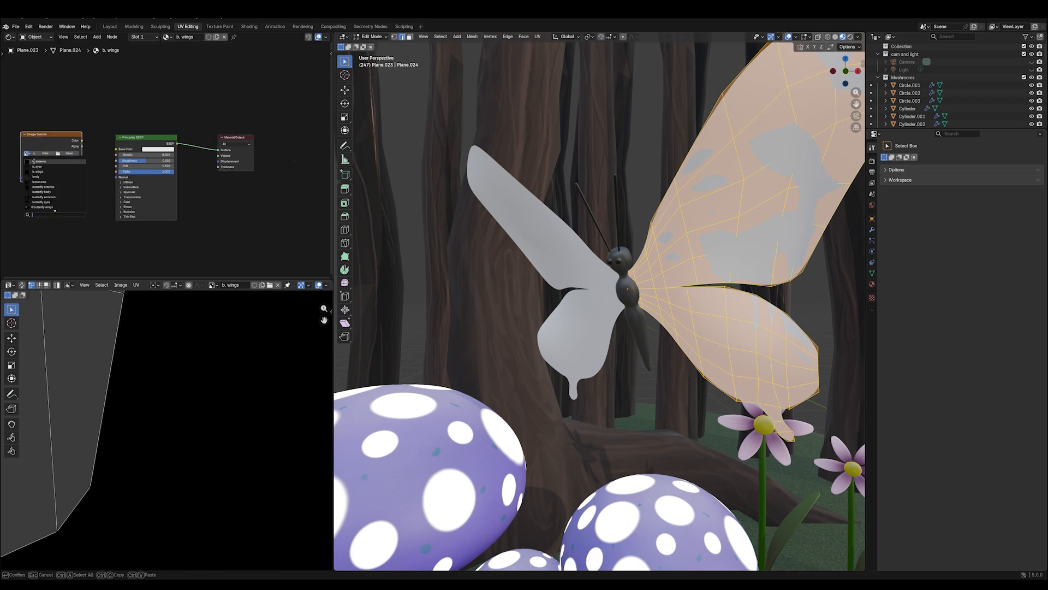
click(37, 172)
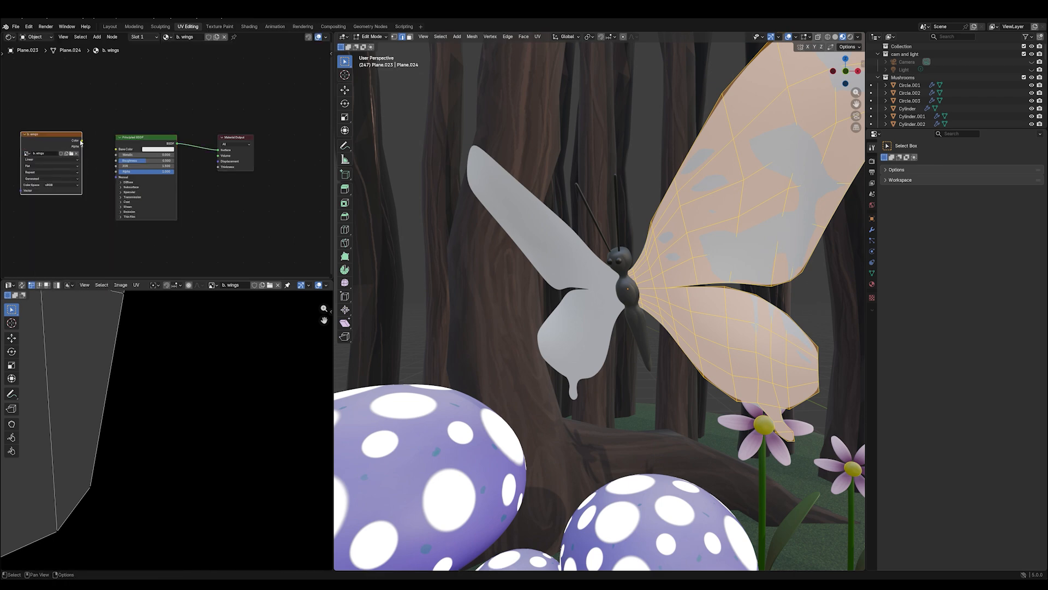
drag(81, 140, 115, 149)
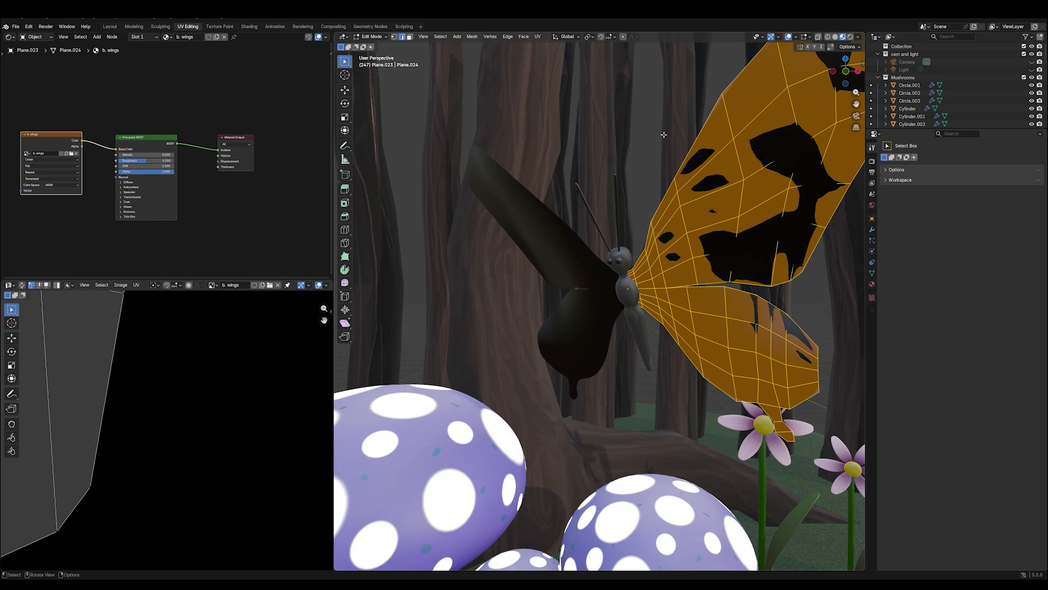
- Return to Object Mode and rename the butterfly eyes' material as "b. eyes"
click(371, 37)
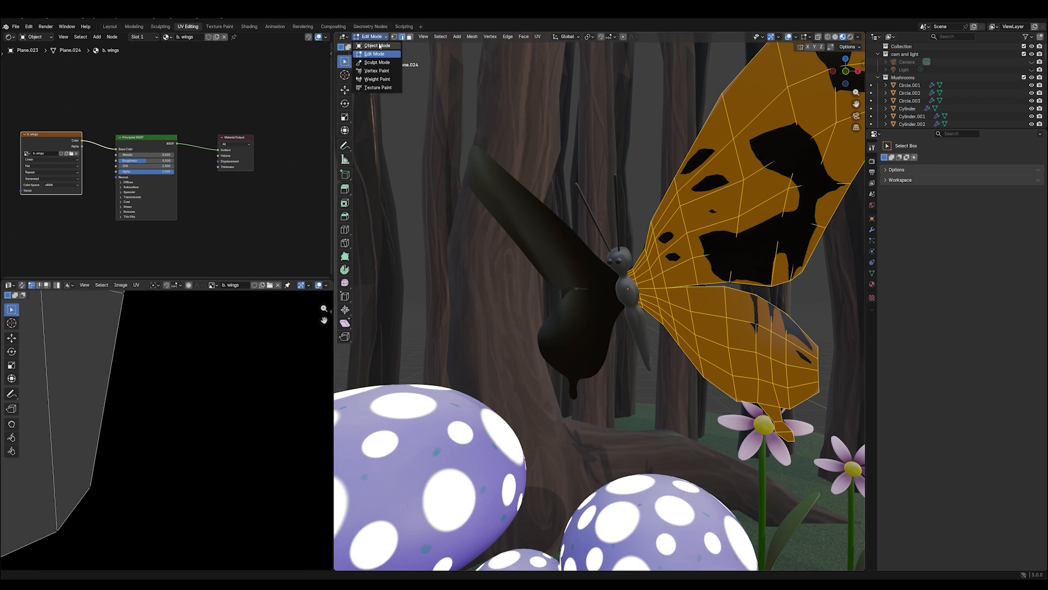
click(378, 46)
click(627, 264)
click(189, 36)
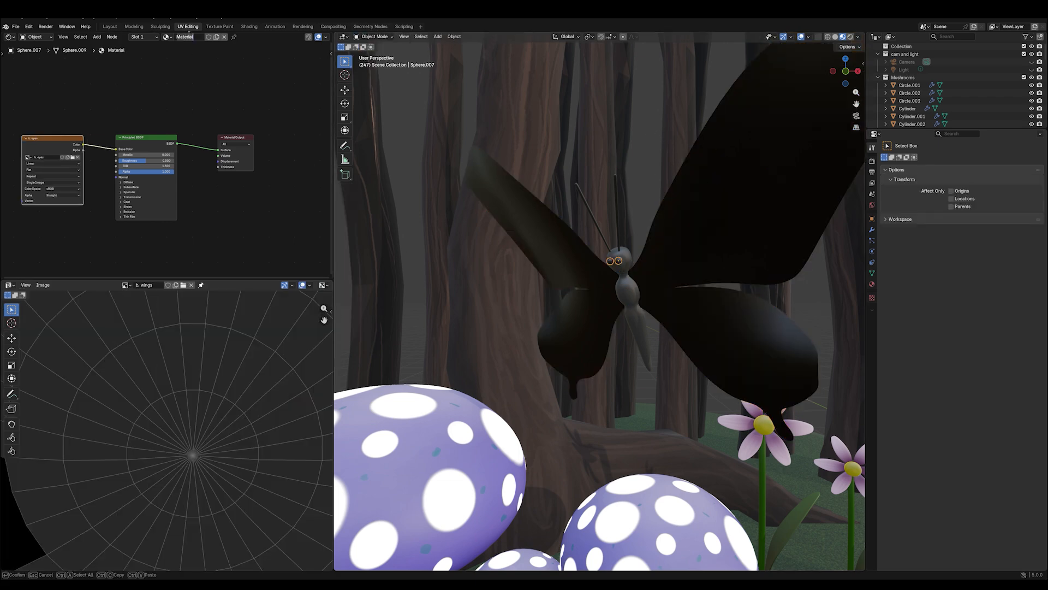
text(b. eyes)
key(Return)
- Rename the antennae's material as "b. antenna"
click(614, 183)
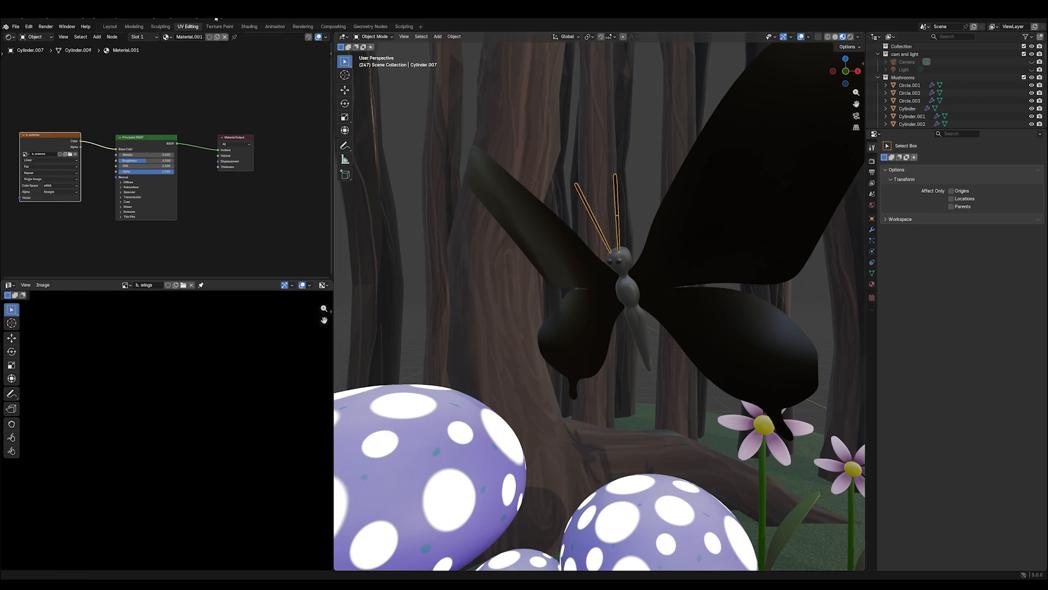
click(189, 37)
text(b. antenna)
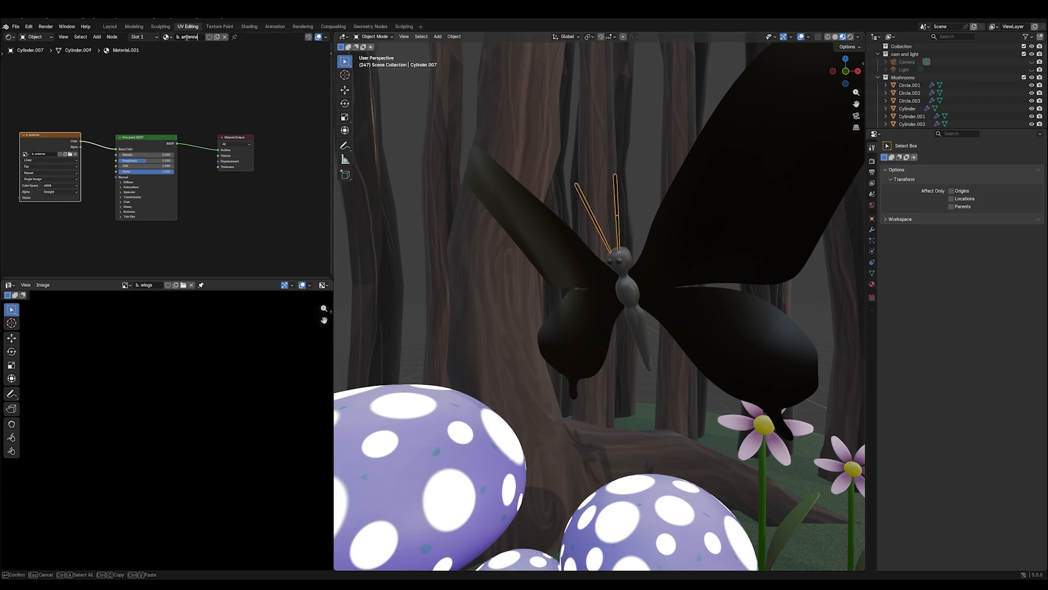
key(Return)
- Put the wings into Texture Paint mode, isolated in local view and seen from the front with both wings spread
click(627, 290)
click(711, 219)
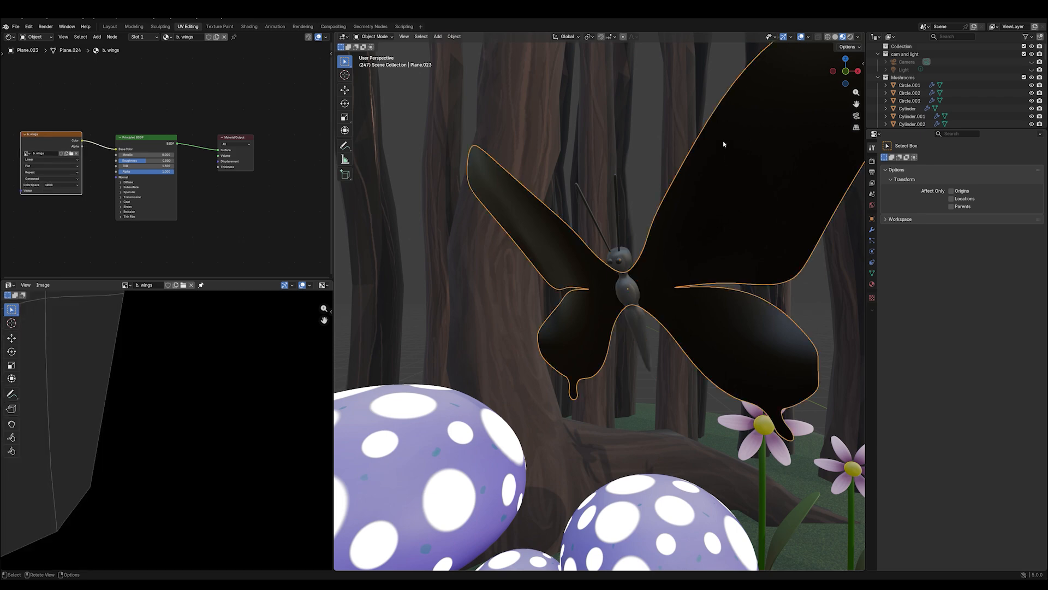
click(374, 36)
click(380, 89)
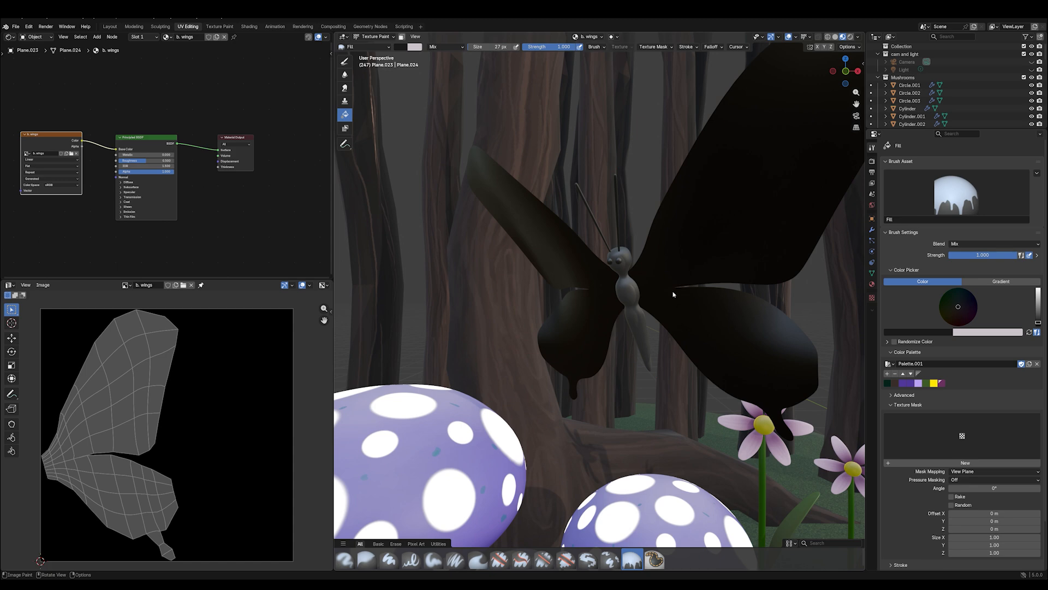
scroll(740, 231, up, 7)
scroll(742, 235, down, 10)
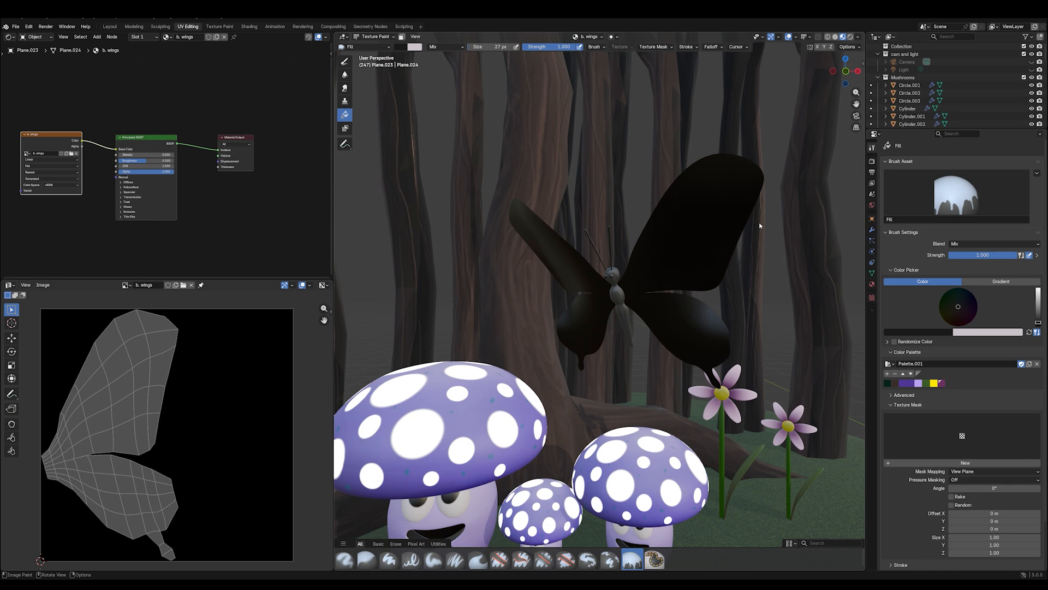
key(KP_Divide)
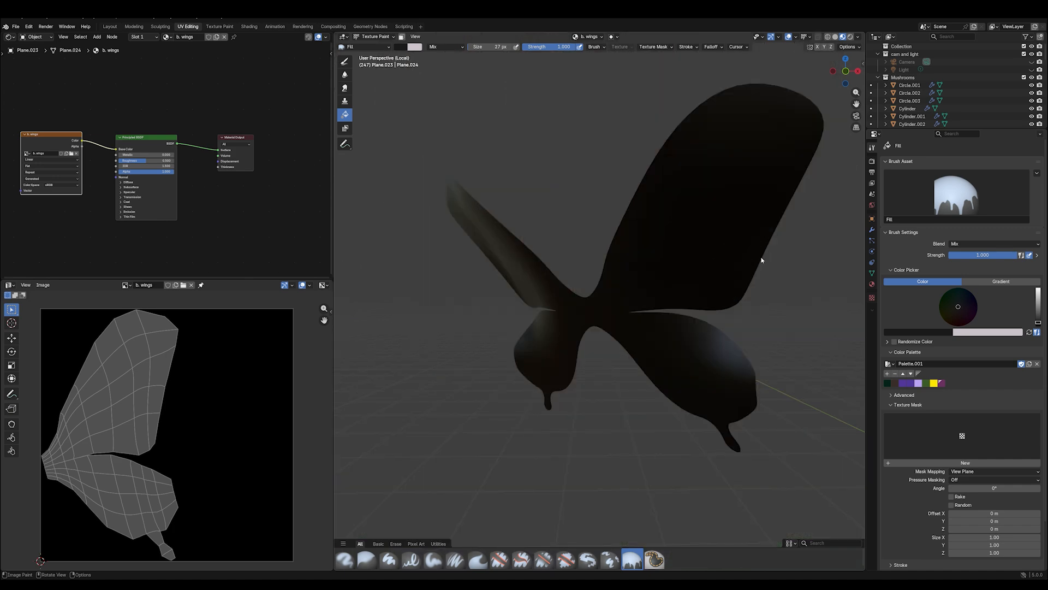
key(KP_1)
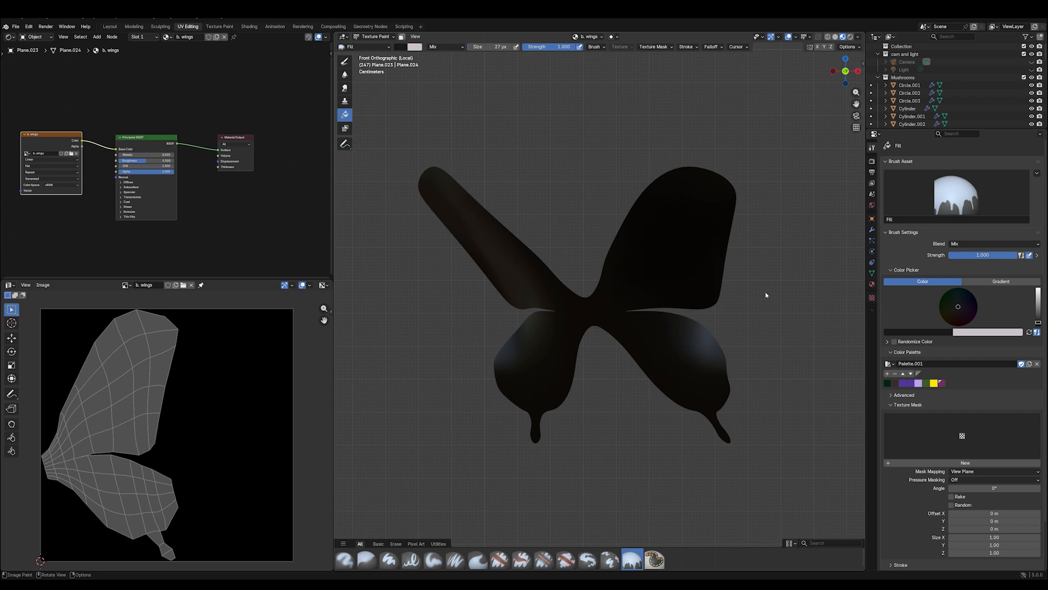
mouse_move(766, 295)
middle_down()
mouse_move(805, 298)
mouse_move(803, 273)
middle_up()
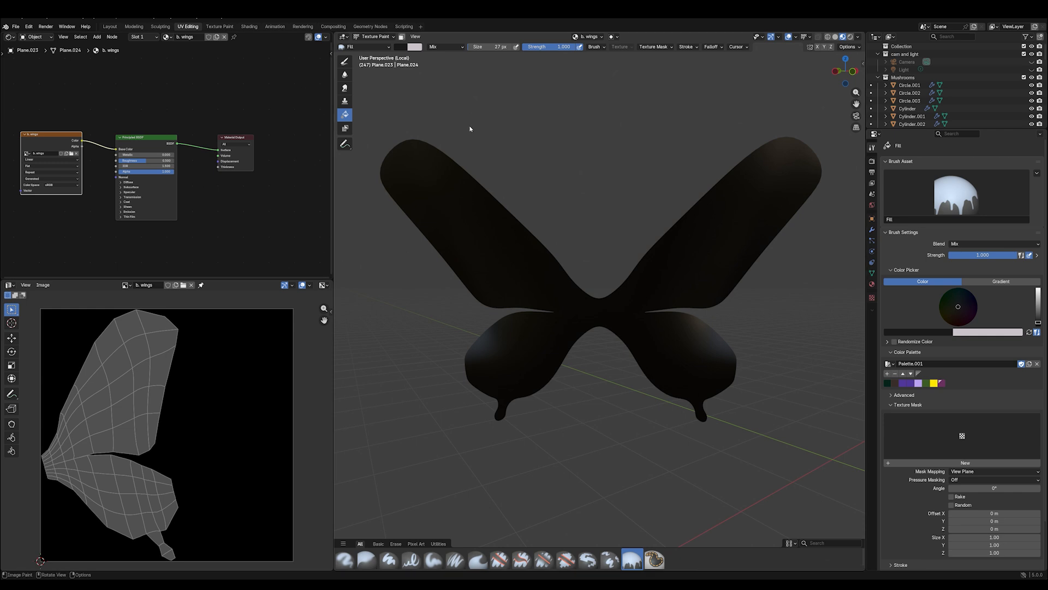
- Switch the Fill brush to a gradient and set its first stop to dark blue #001B4E
click(1001, 283)
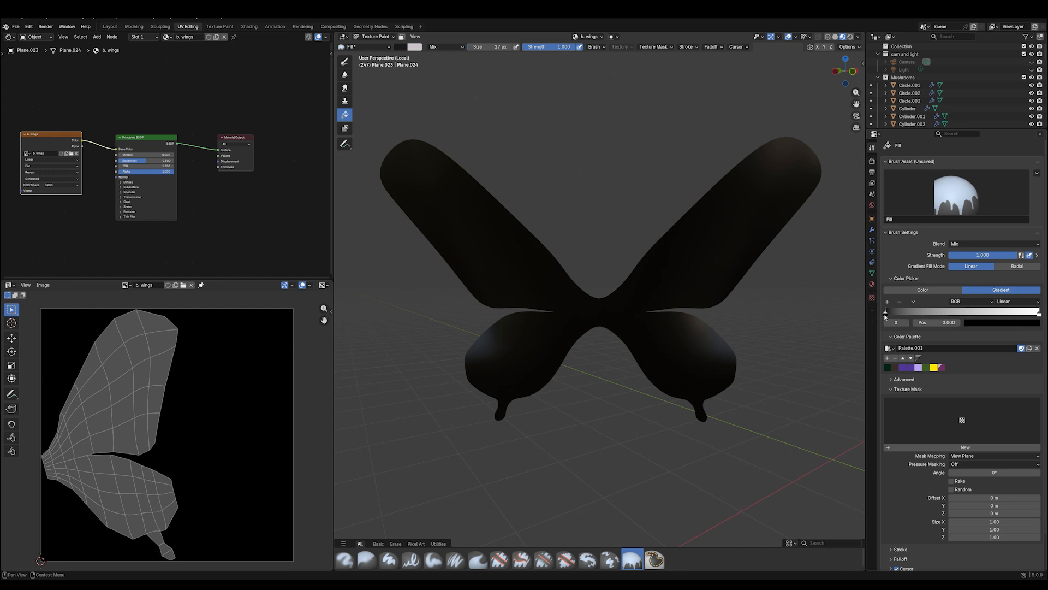
click(980, 326)
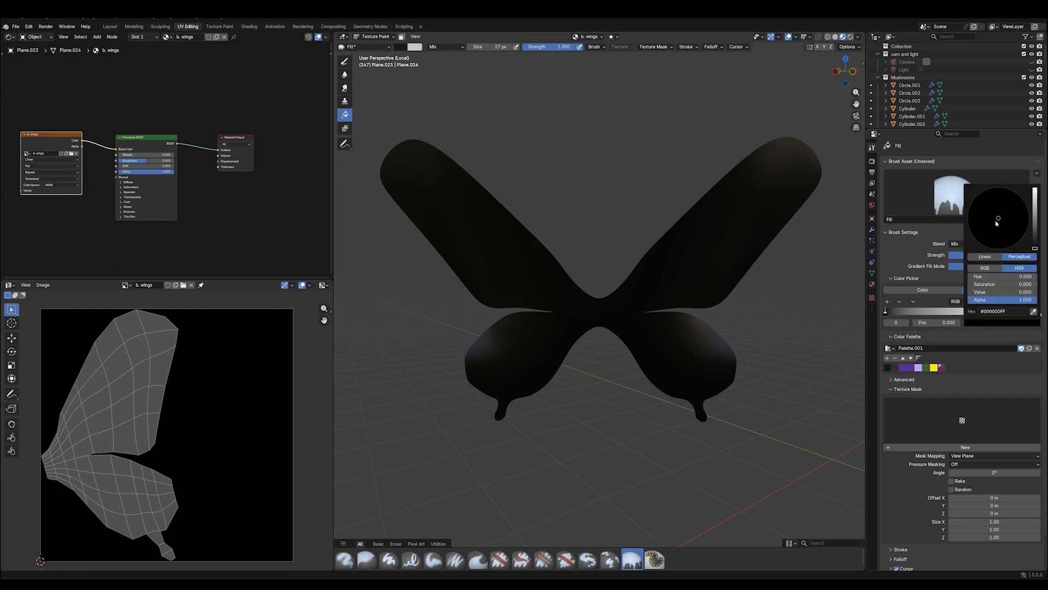
mouse_move(1034, 248)
mouse_down()
mouse_move(1034, 215)
mouse_move(1018, 194)
mouse_move(1035, 231)
mouse_up()
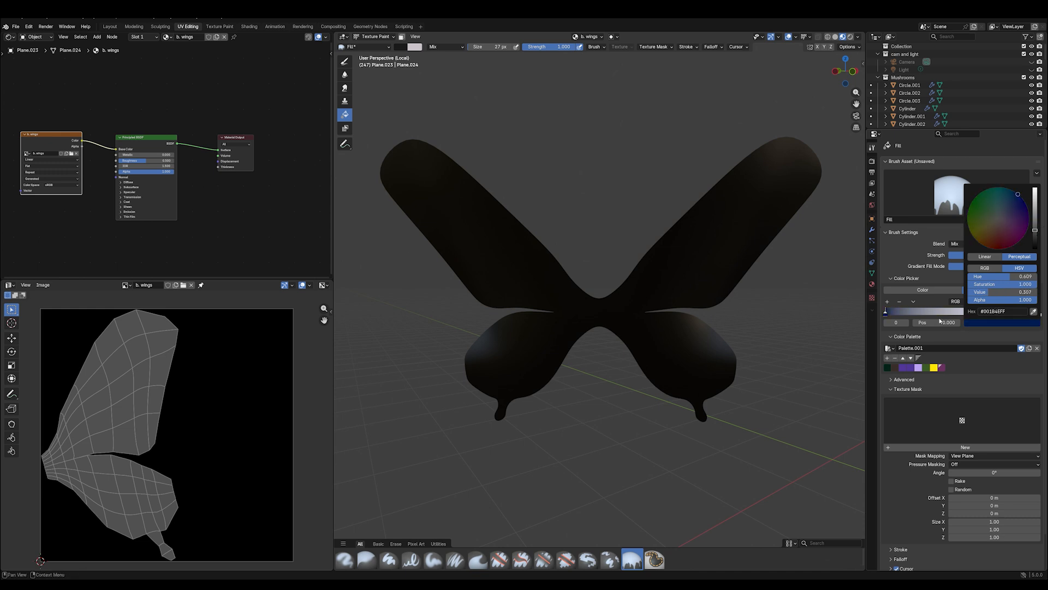
- Set the gradient's last stop, at position 1.000, to a bright, saturated sky blue
click(1039, 312)
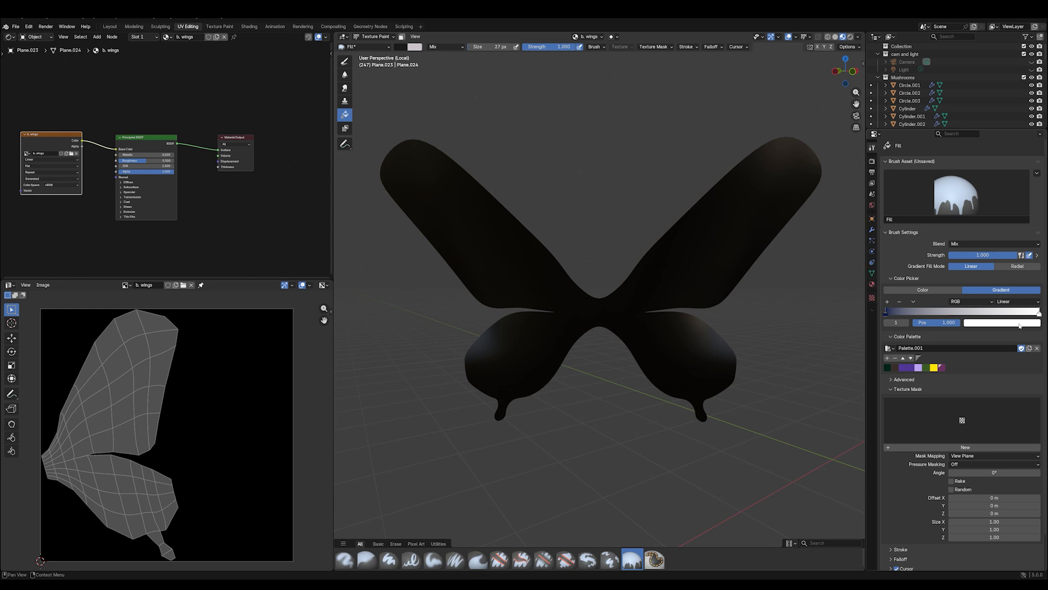
click(1019, 322)
drag(1011, 194, 1008, 191)
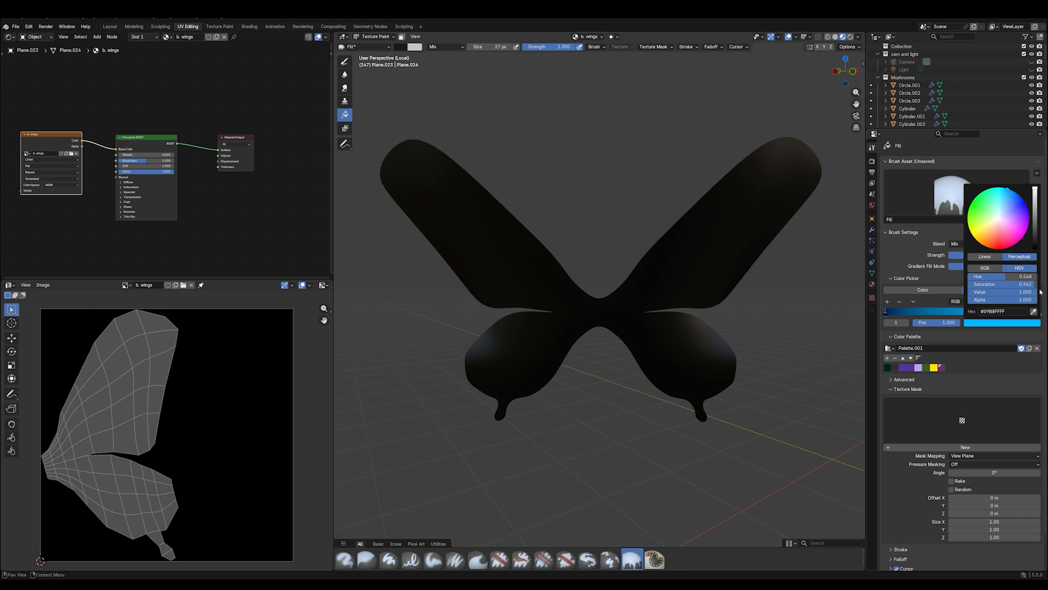
drag(1030, 284, 1039, 285)
- Reselect the dark blue stop and set the gradient's interpolation to Ease
click(885, 311)
click(1002, 322)
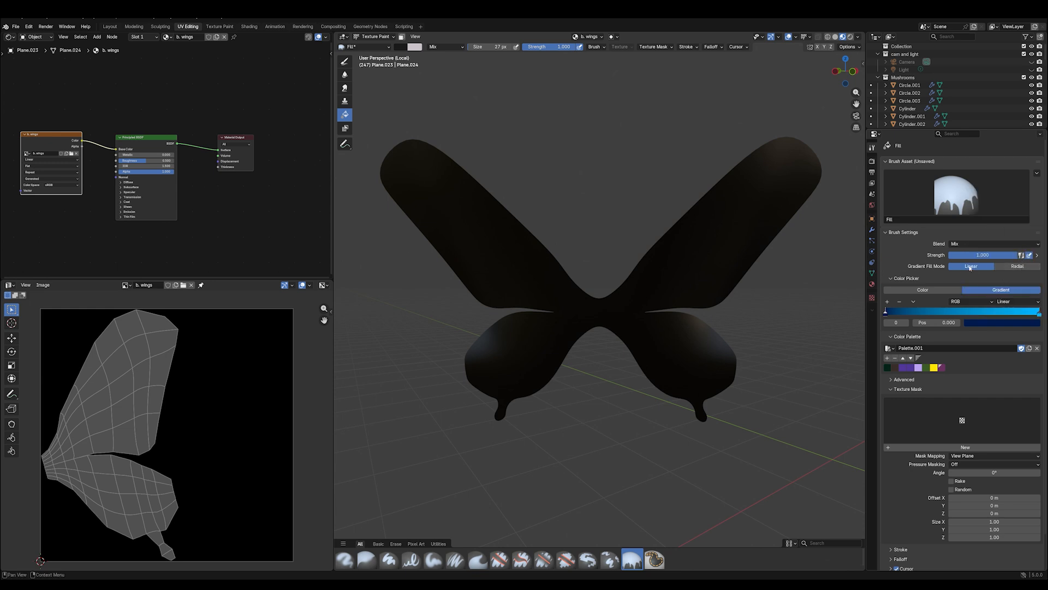
click(1007, 302)
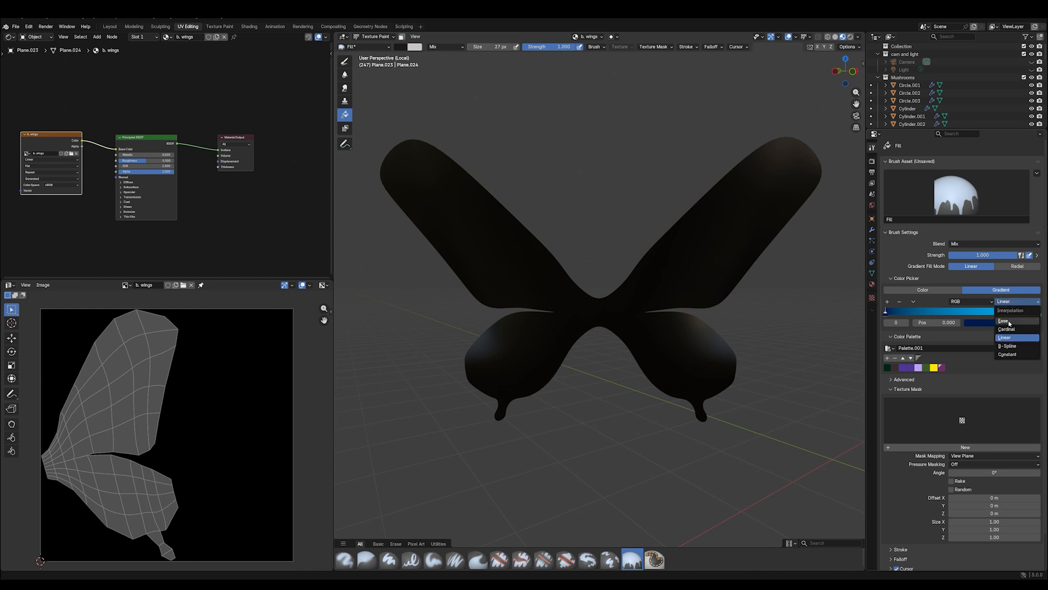
click(1009, 322)
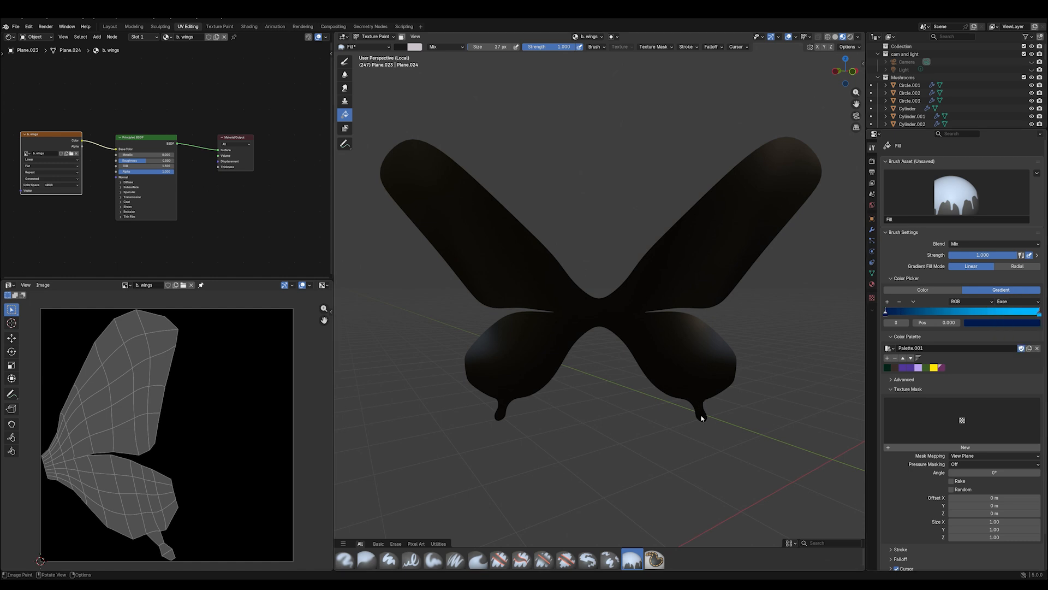
- Move the dark blue stop to position 0.097 and fill the wings with the linear gradient from the lower tail up to the upper wing
scroll(702, 418, down, 4)
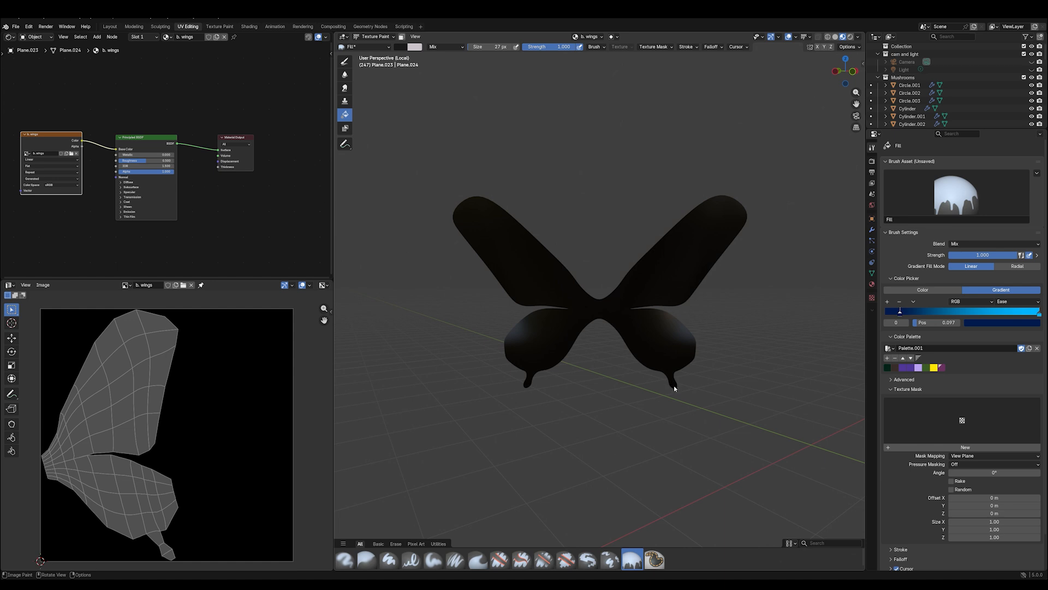
drag(672, 384, 686, 244)
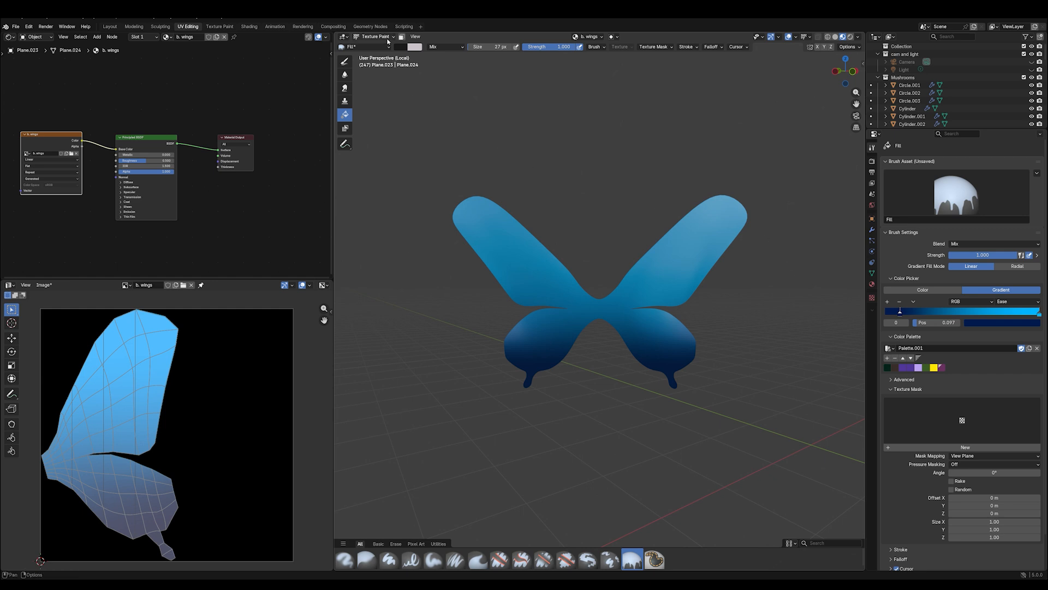
- Switch to the Paint Hard brush and set its colour to black
click(366, 47)
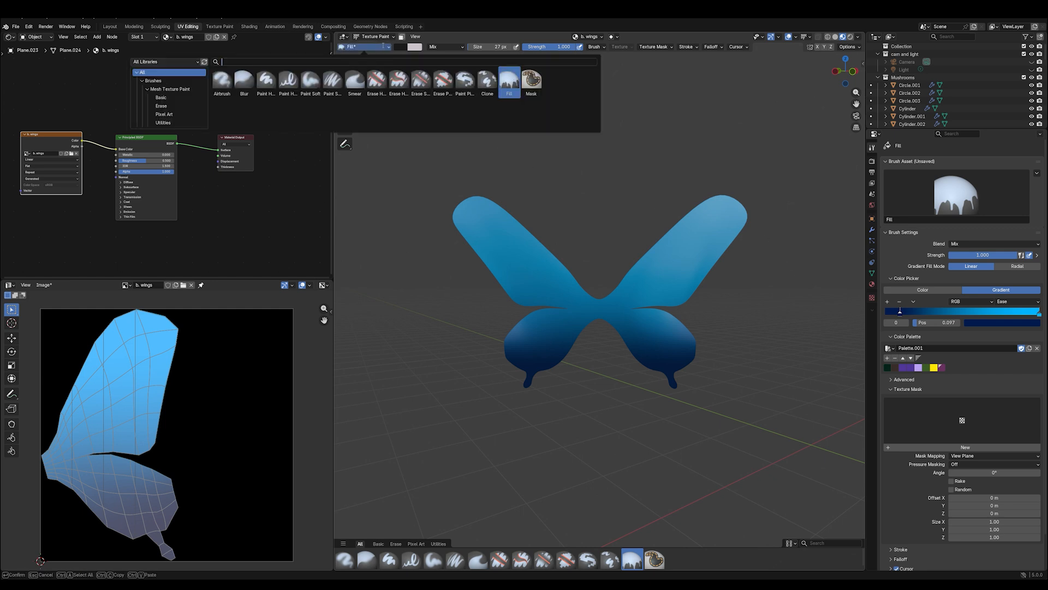
click(265, 81)
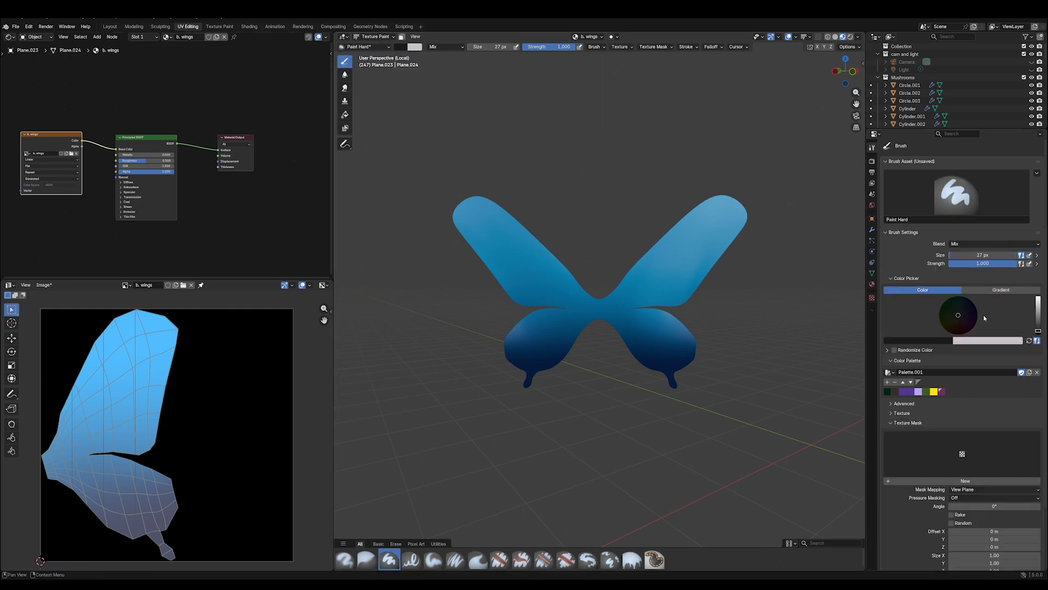
drag(1038, 329, 1038, 337)
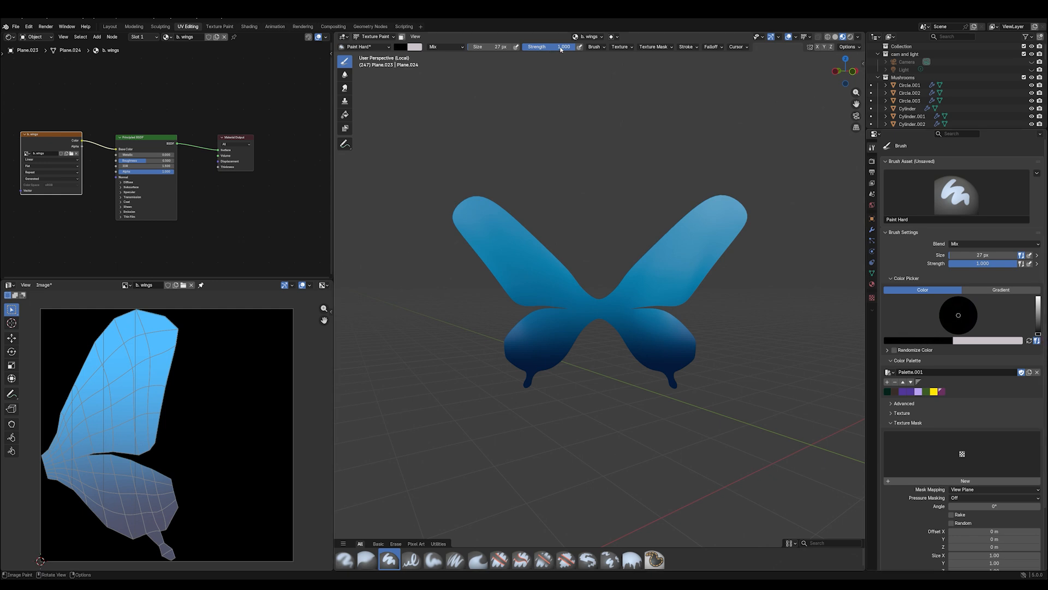
- Enlarge the brush to 60 px and paint a thick black border around the upper and lower wings and across their centre
key(f)
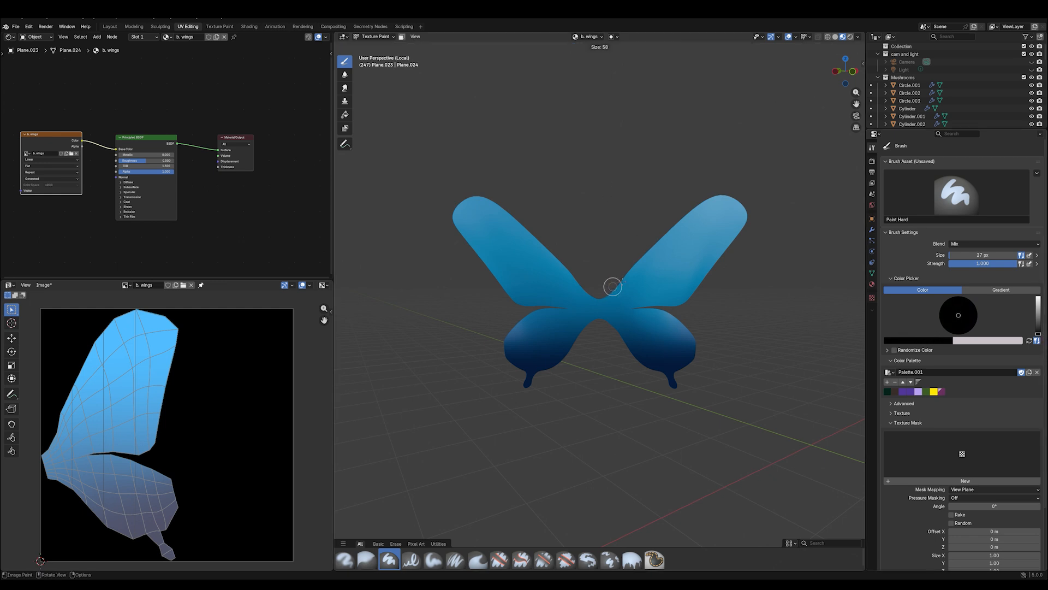
click(612, 287)
mouse_move(600, 295)
mouse_down()
mouse_move(725, 192)
mouse_move(744, 221)
mouse_move(716, 268)
mouse_move(680, 298)
mouse_move(636, 310)
mouse_move(689, 334)
mouse_move(683, 377)
mouse_move(662, 378)
mouse_move(593, 322)
mouse_up()
mouse_move(618, 282)
mouse_down()
mouse_move(605, 315)
mouse_move(622, 342)
mouse_up()
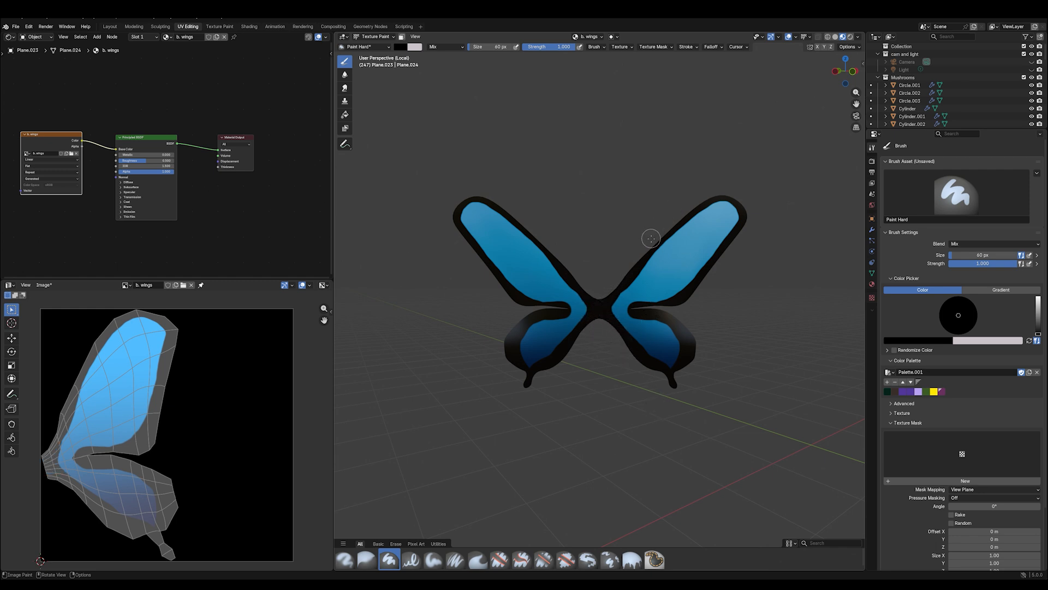
mouse_move(634, 259)
mouse_down()
mouse_move(705, 207)
mouse_move(733, 216)
mouse_move(730, 249)
mouse_up()
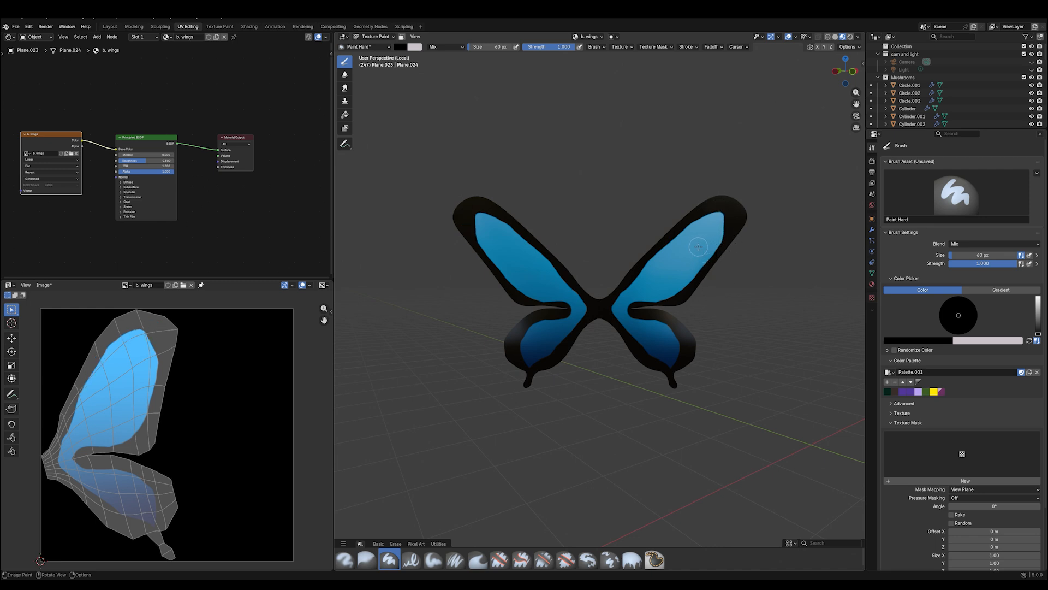
- Reduce the brush to 7 px and paint one long black vein along the upper wing and another along the lower wing
key(f)
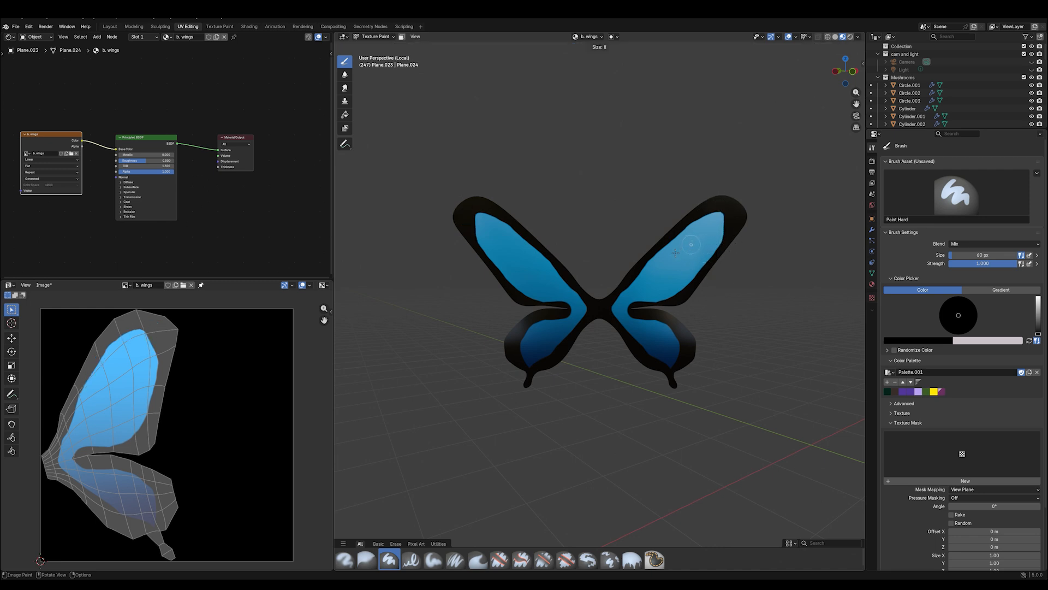
click(675, 252)
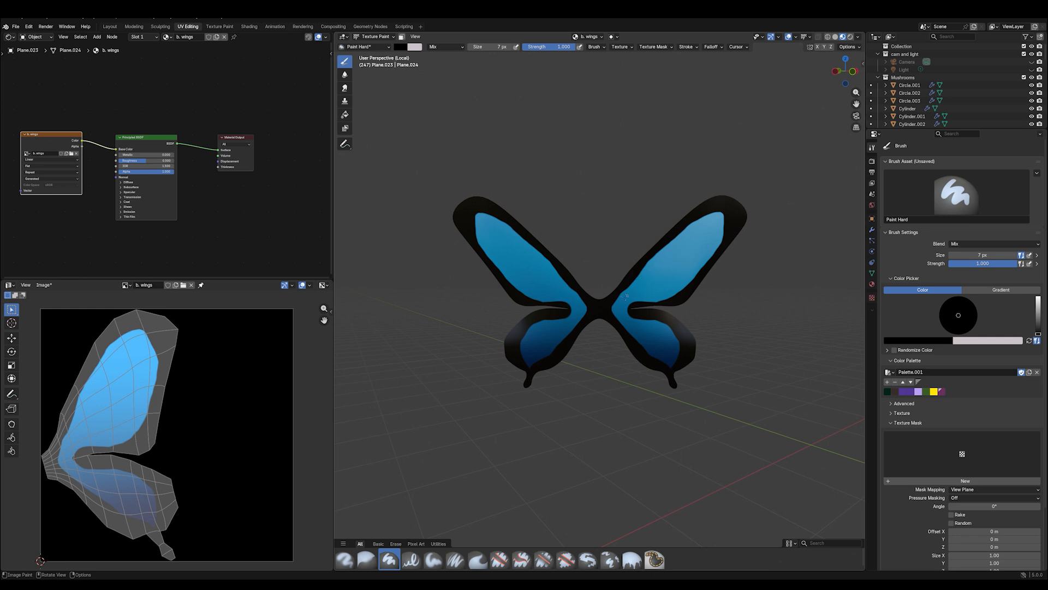
drag(627, 297, 708, 220)
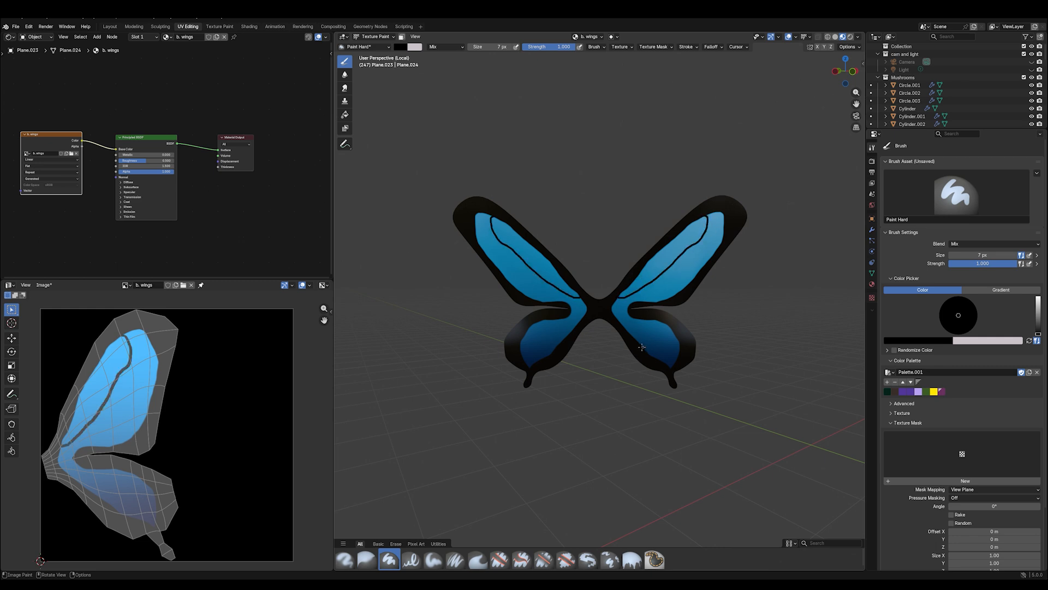
mouse_move(614, 314)
mouse_down()
mouse_move(649, 334)
mouse_move(668, 367)
mouse_up()
- Set the brush size to 26 px and paint the area between the upper and lower wings black at the wing root
key(f)
click(622, 304)
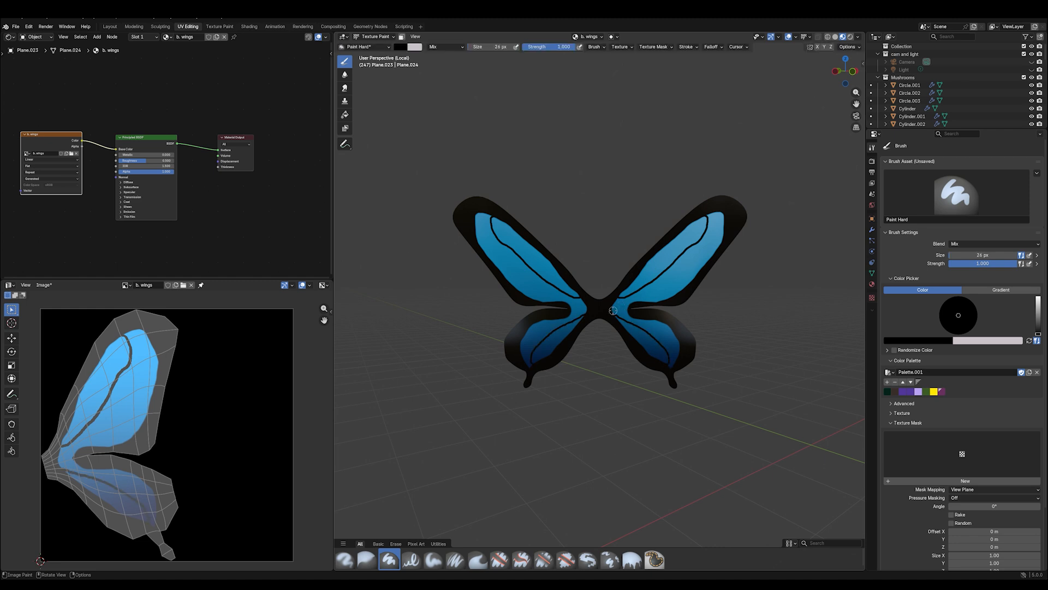
drag(615, 307, 662, 304)
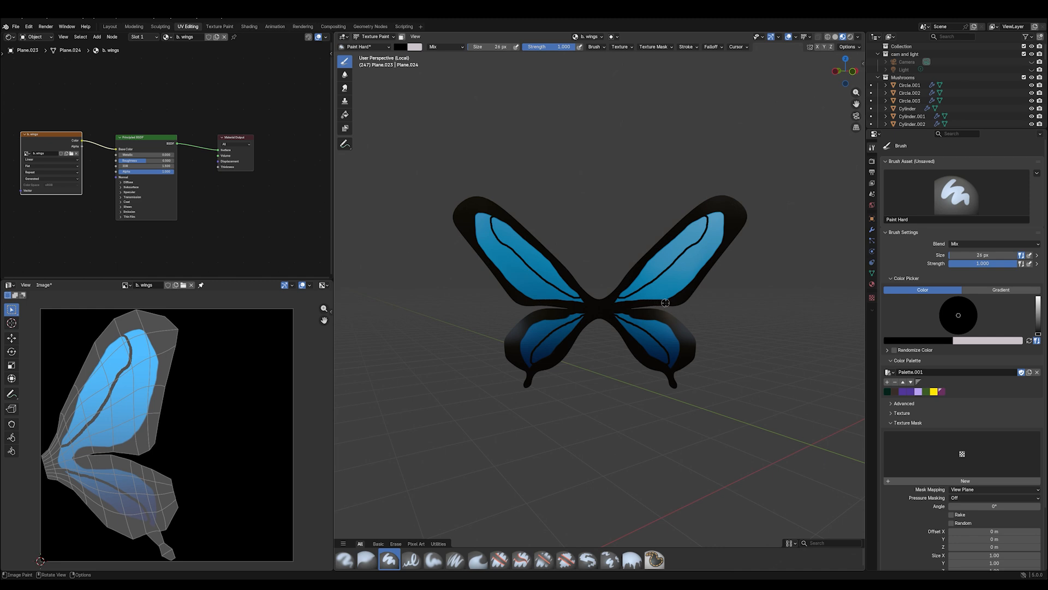
- Reduce the brush to 5 px and paint thin curved black veins that divide the blue wing areas into cells
key(f)
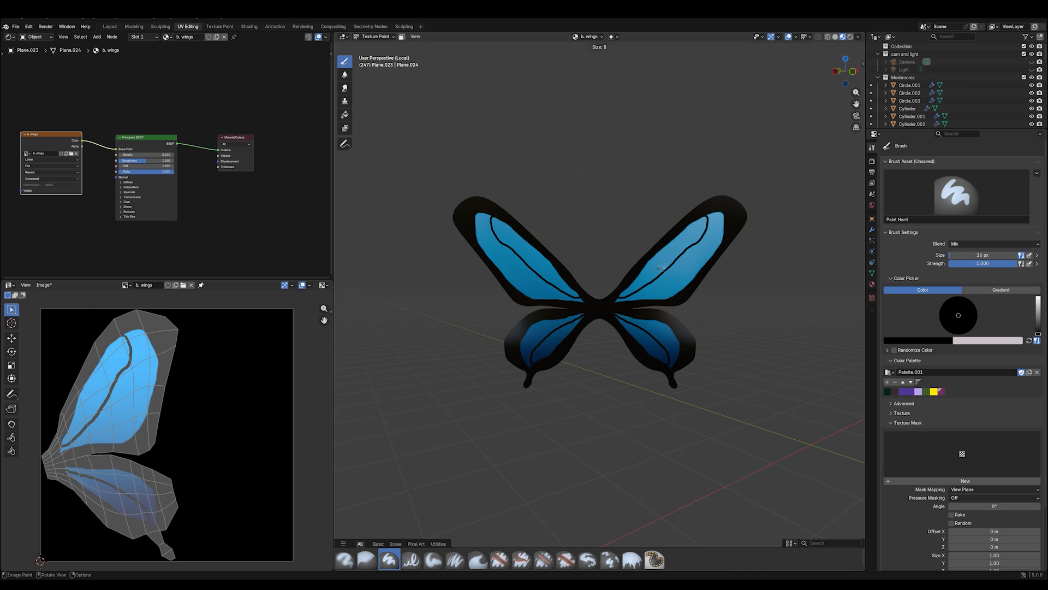
click(701, 244)
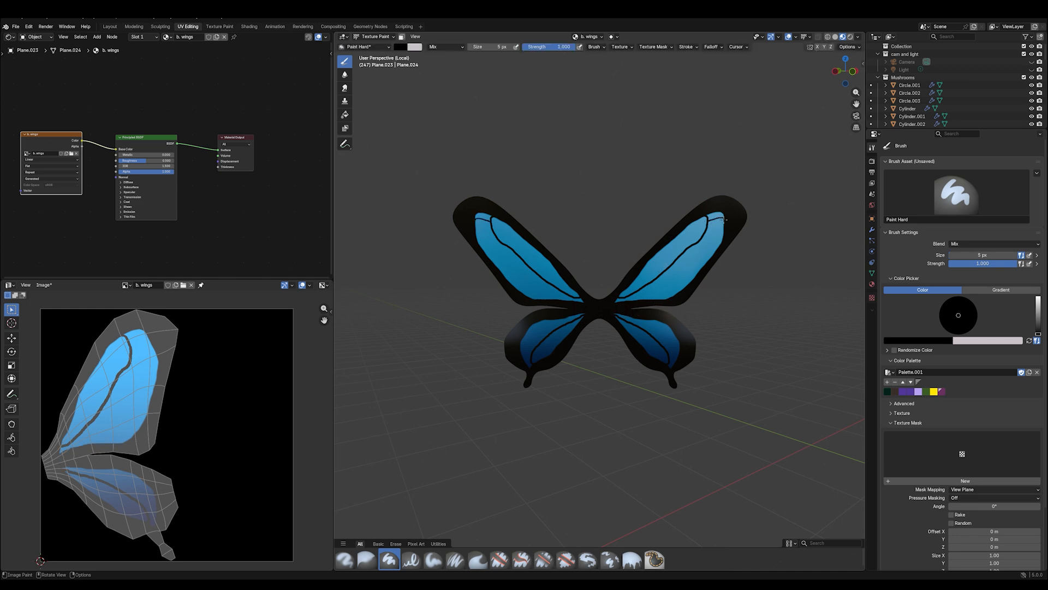
mouse_move(725, 219)
mouse_down()
mouse_move(686, 249)
mouse_move(708, 264)
mouse_move(673, 265)
mouse_move(694, 267)
mouse_move(658, 278)
mouse_move(684, 282)
mouse_move(638, 296)
mouse_up()
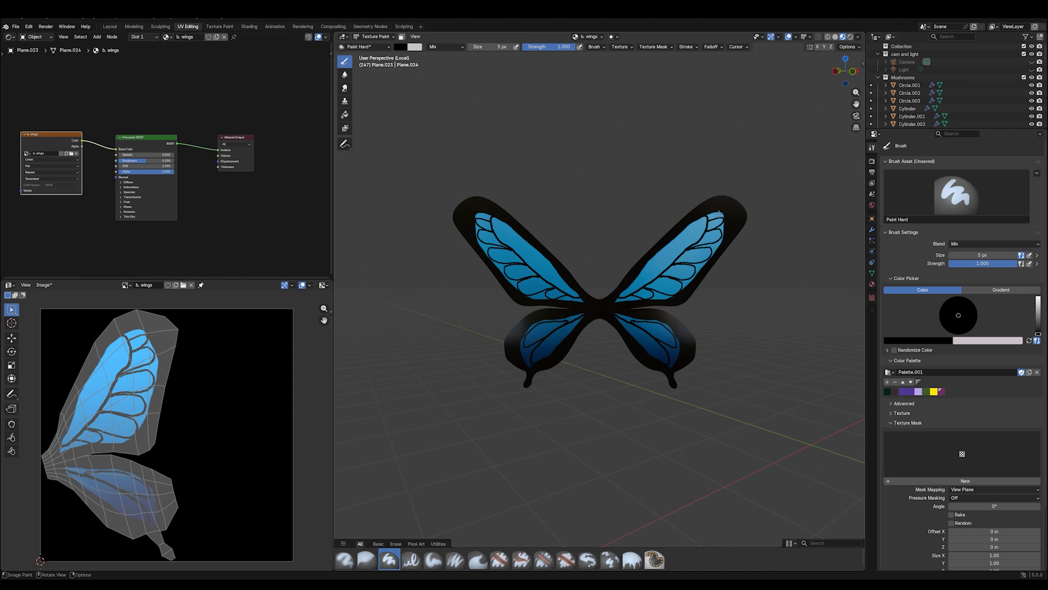
- Thicken the black veins and round off the blue cells on both wings, finishing with a 9 px brush
key(f)
click(714, 212)
mouse_move(711, 215)
mouse_down()
mouse_move(725, 215)
mouse_move(687, 285)
mouse_up()
key(f)
click(720, 226)
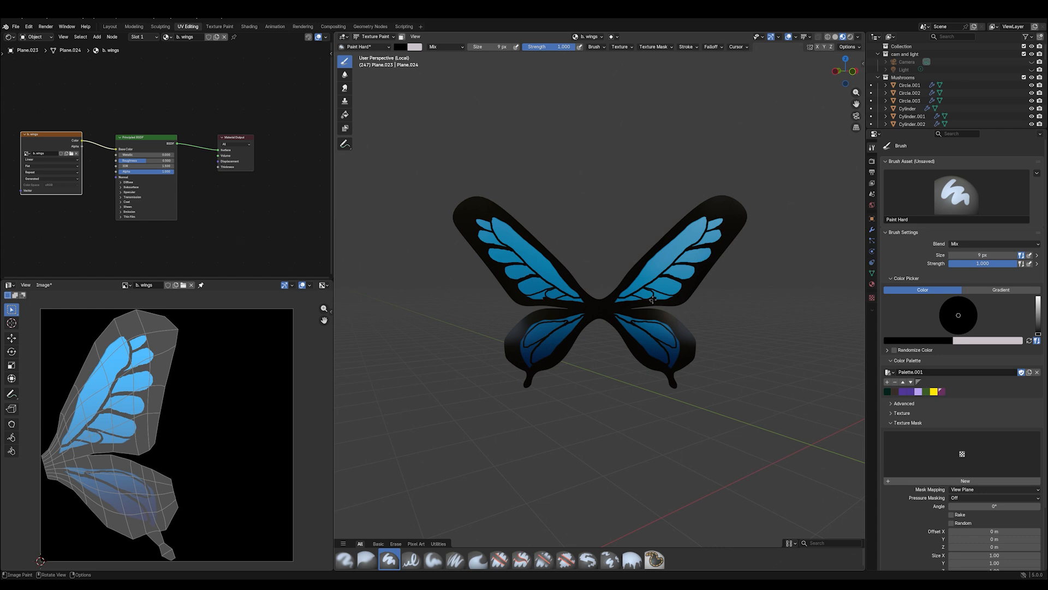
mouse_move(653, 301)
mouse_down()
mouse_move(669, 297)
mouse_move(624, 300)
mouse_move(637, 298)
mouse_move(628, 318)
mouse_move(669, 328)
mouse_move(680, 344)
mouse_move(678, 355)
mouse_move(667, 348)
mouse_move(672, 363)
mouse_up()
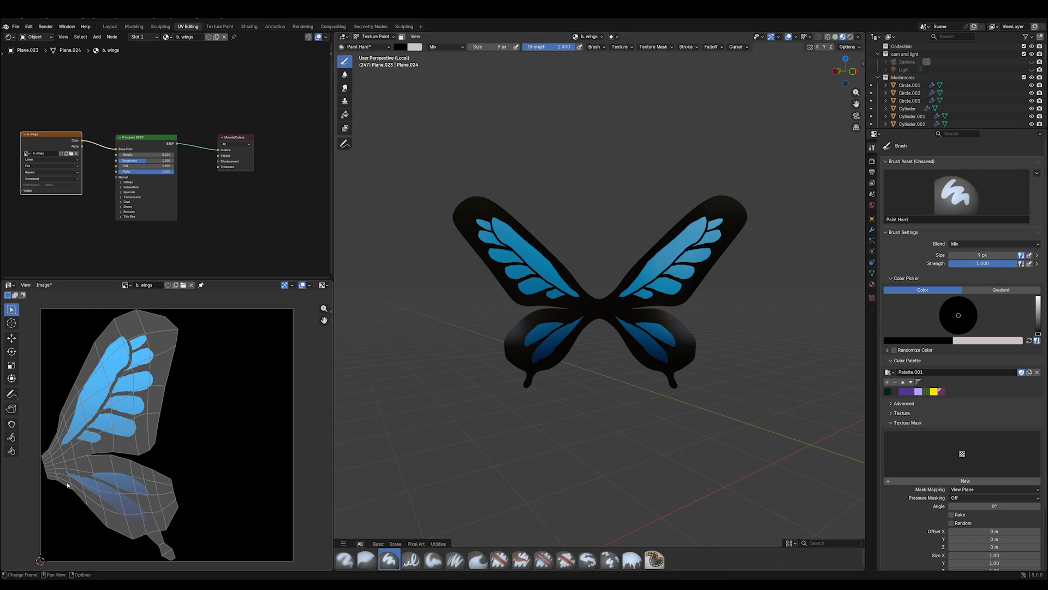
- Save the painted b. wings texture to an image file and shift its image texture node slightly up in the node graph
click(44, 284)
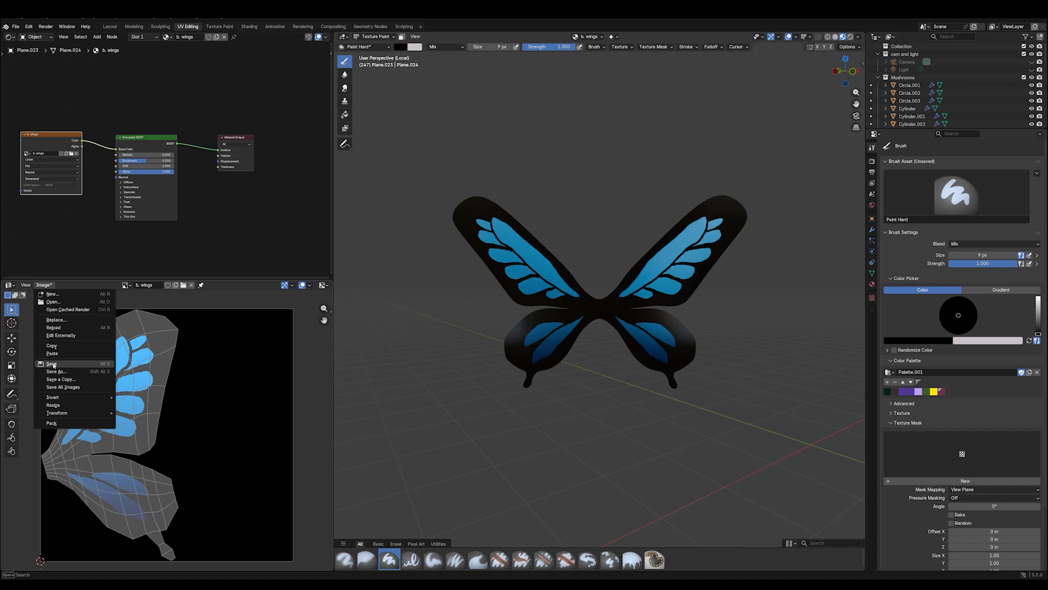
click(49, 371)
click(371, 487)
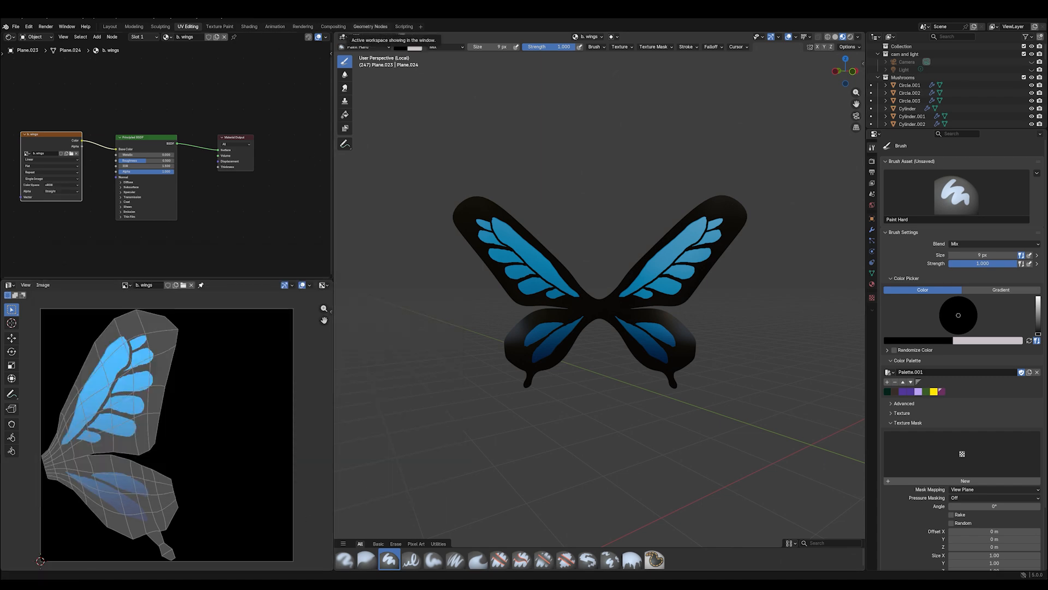
drag(50, 138, 43, 116)
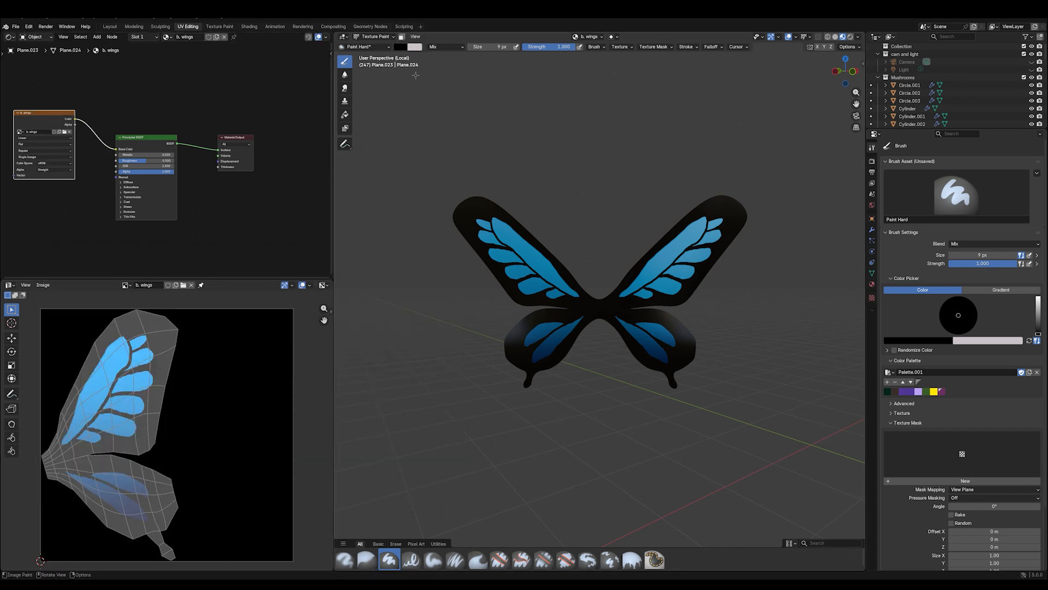
- Return to Object Mode, leave the wings' local view and show the whole forest scene in rendered shading
click(371, 36)
click(371, 64)
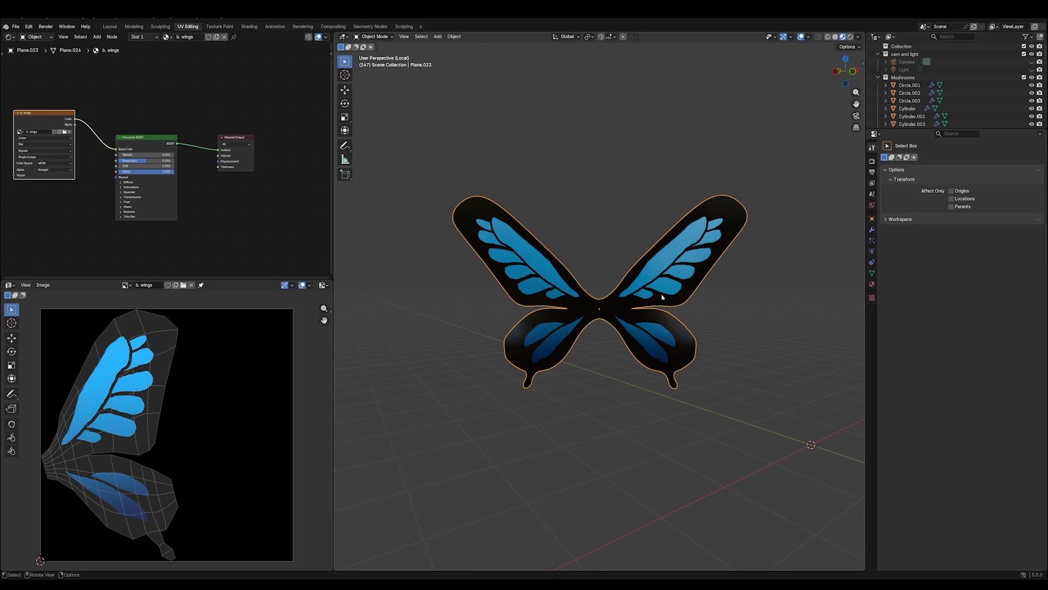
key(KP_Divide)
key(z)
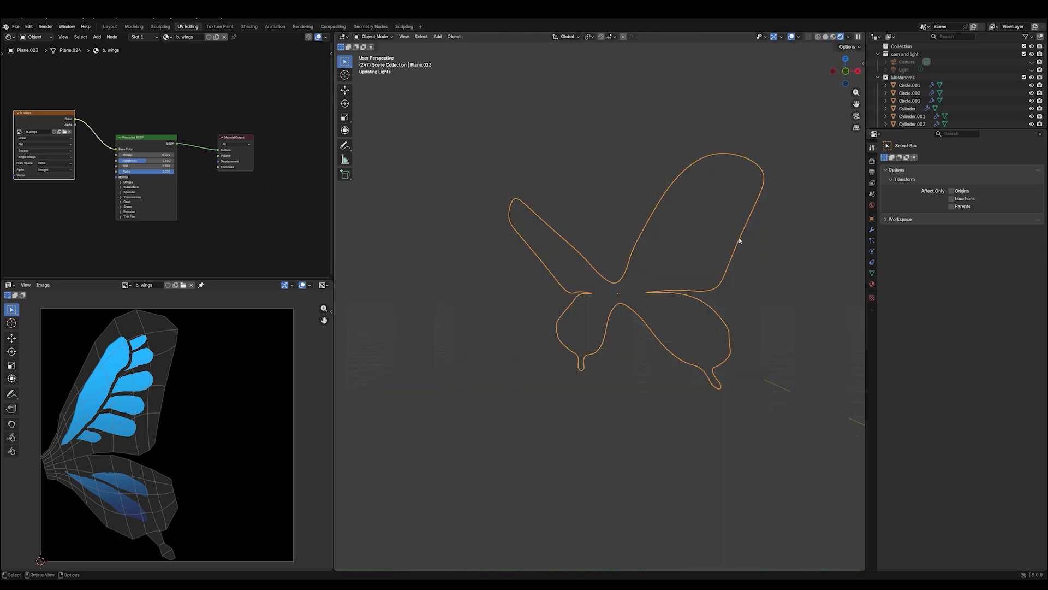
scroll(756, 189, down, 3)
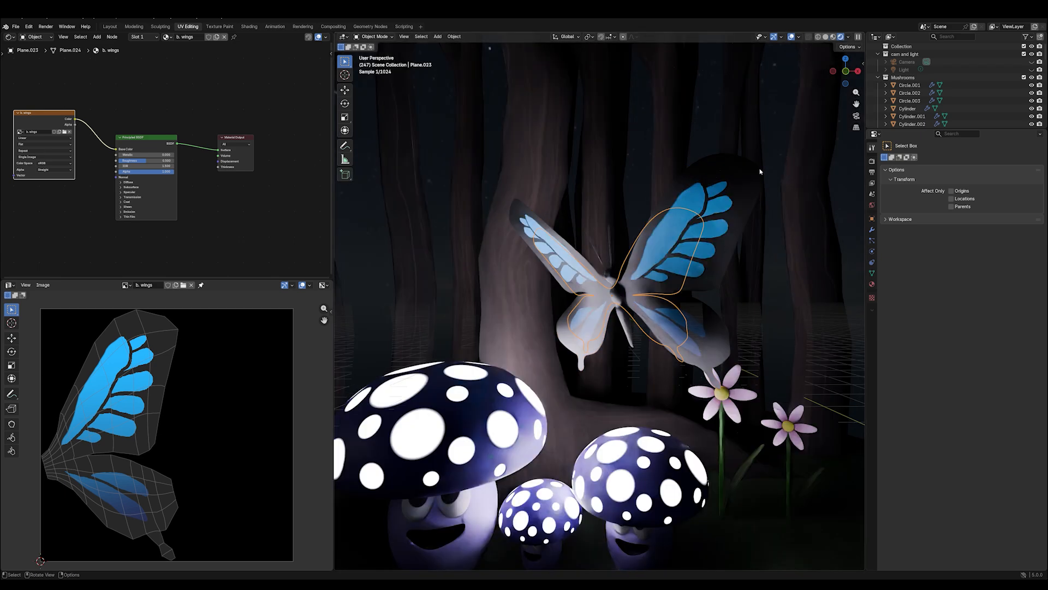
scroll(741, 218, down, 2)
- Lower the emission strength of the mushroom hat color material on the largest mushroom's cap
click(508, 363)
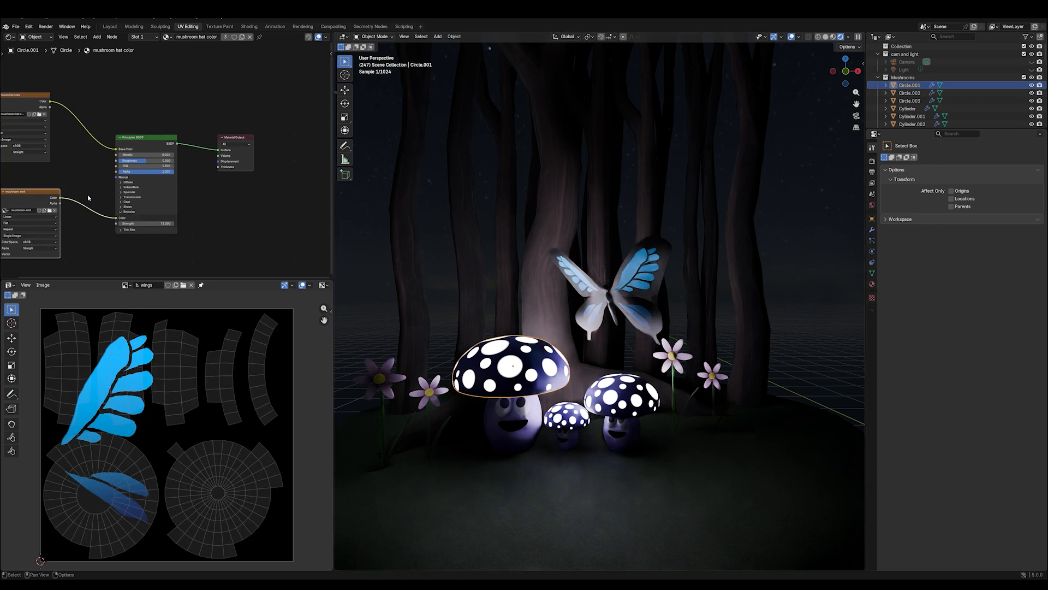
drag(151, 226, 139, 226)
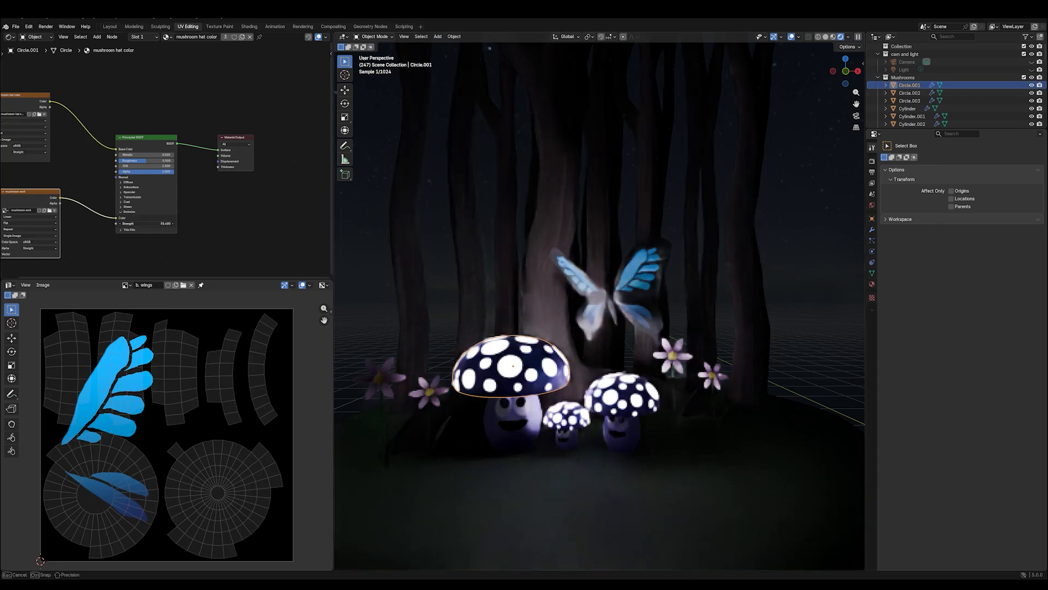
drag(139, 226, 138, 226)
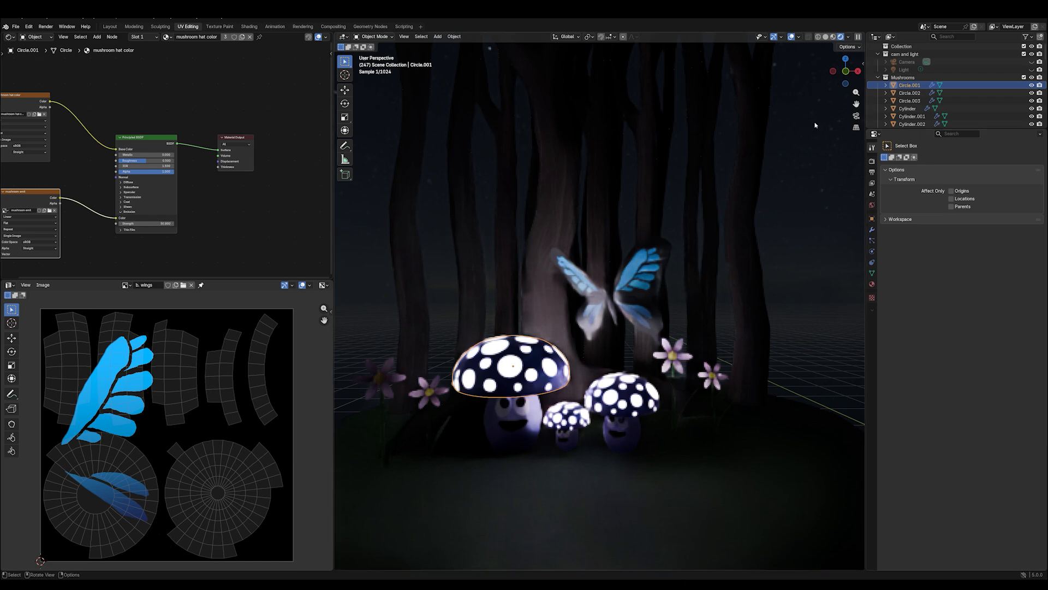
- Select the largest mushroom's eyes, stem and cap together and rotate them about 13° around the global Z axis
middle_drag(762, 318, 764, 310)
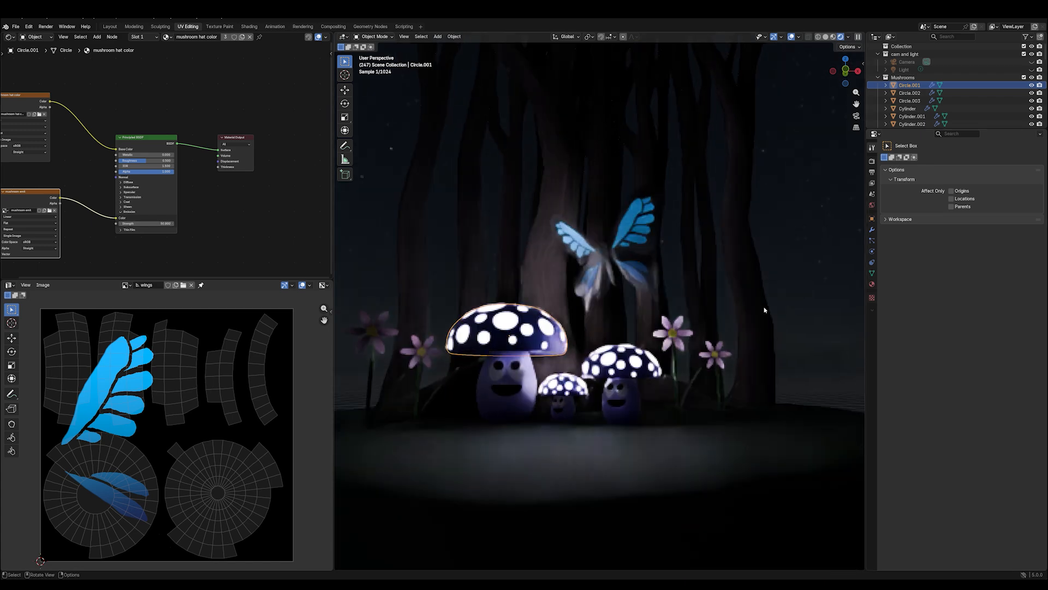
click(493, 371)
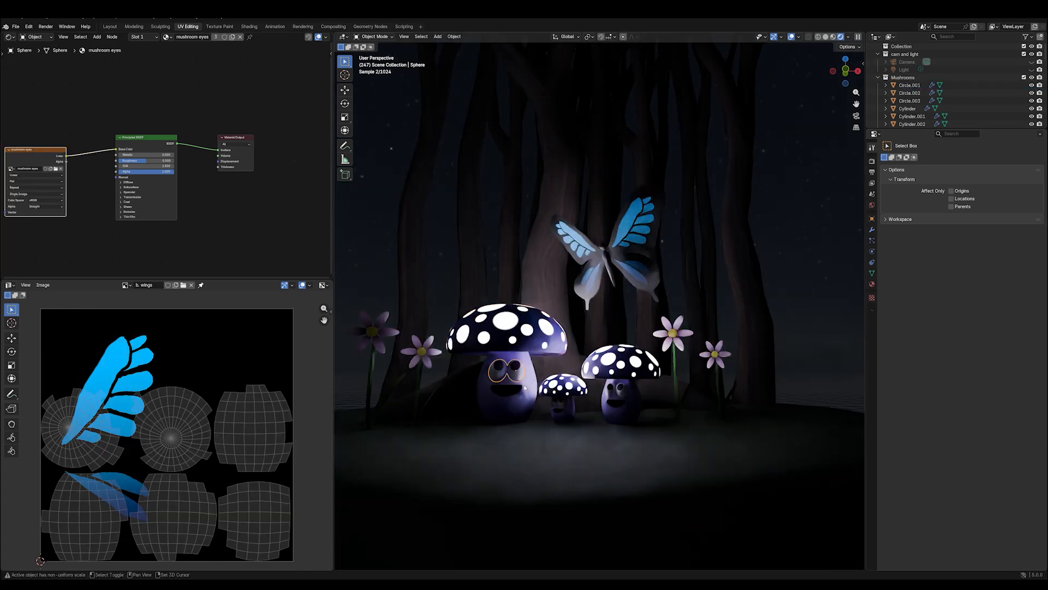
click(513, 317)
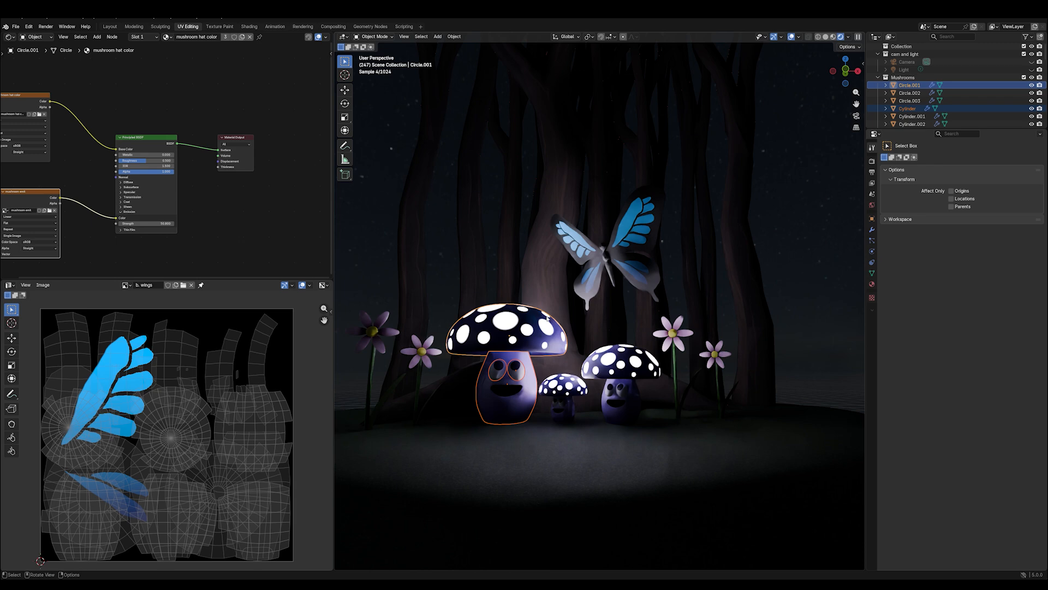
key(r)
key(z)
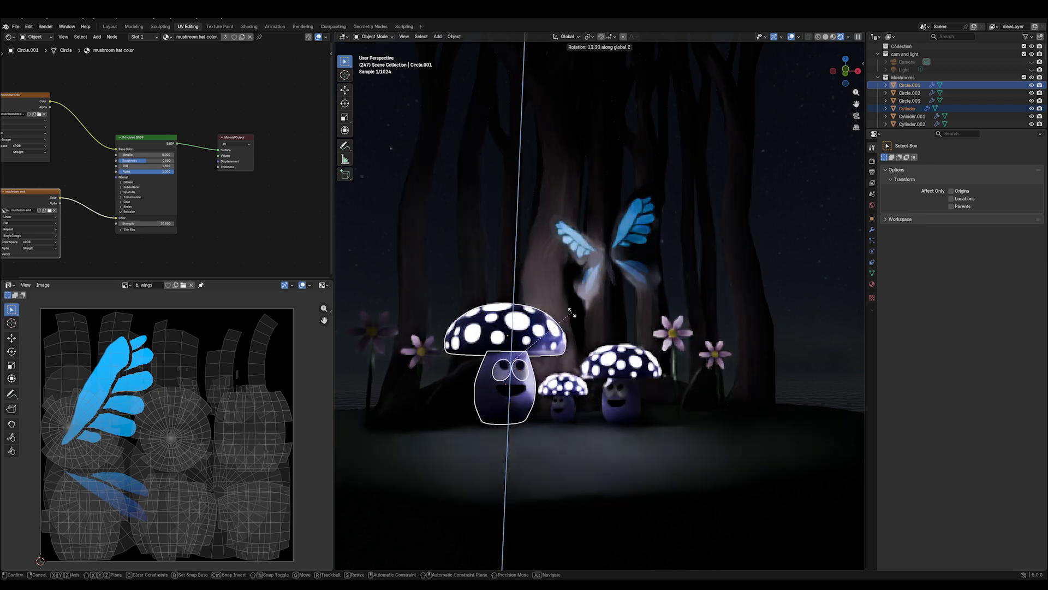
click(566, 297)
- Select the smallest mushroom's parts together and rotate them about 34° around the global Z axis
click(589, 403)
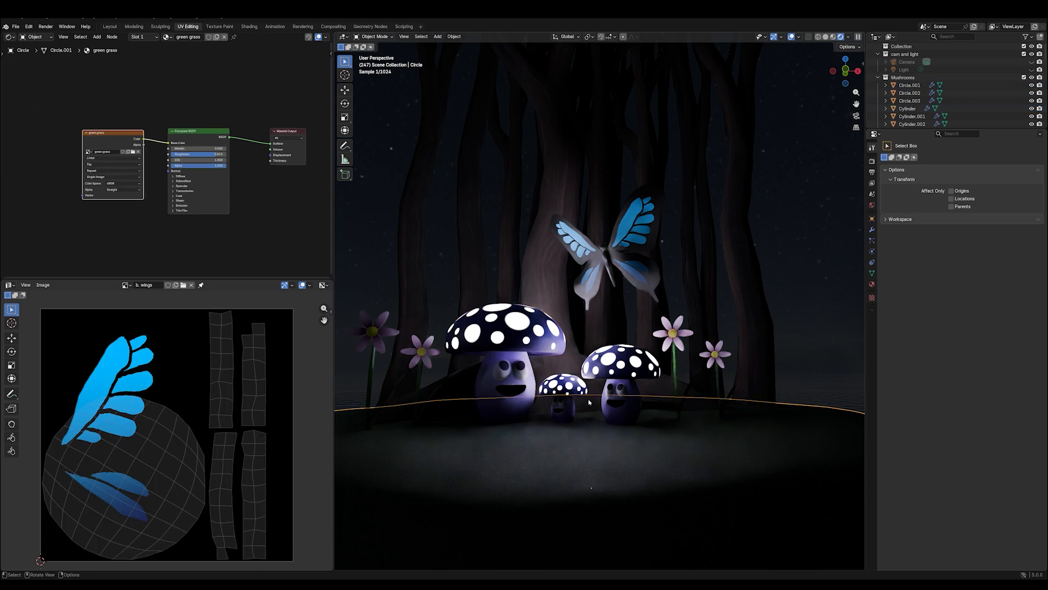
click(568, 415)
shift+click(562, 404)
shift+click(567, 390)
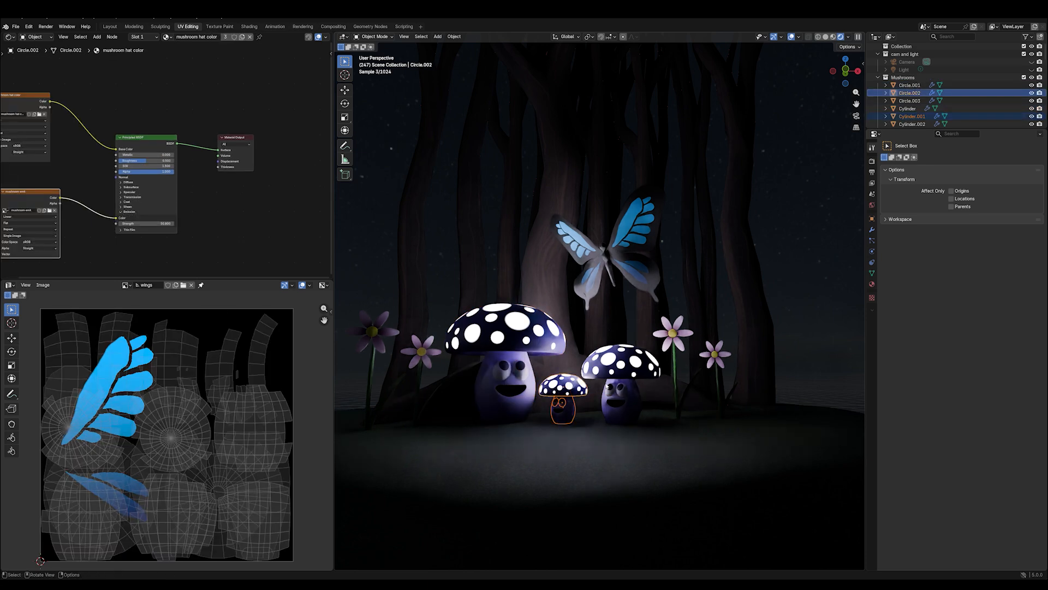
key(r)
key(z)
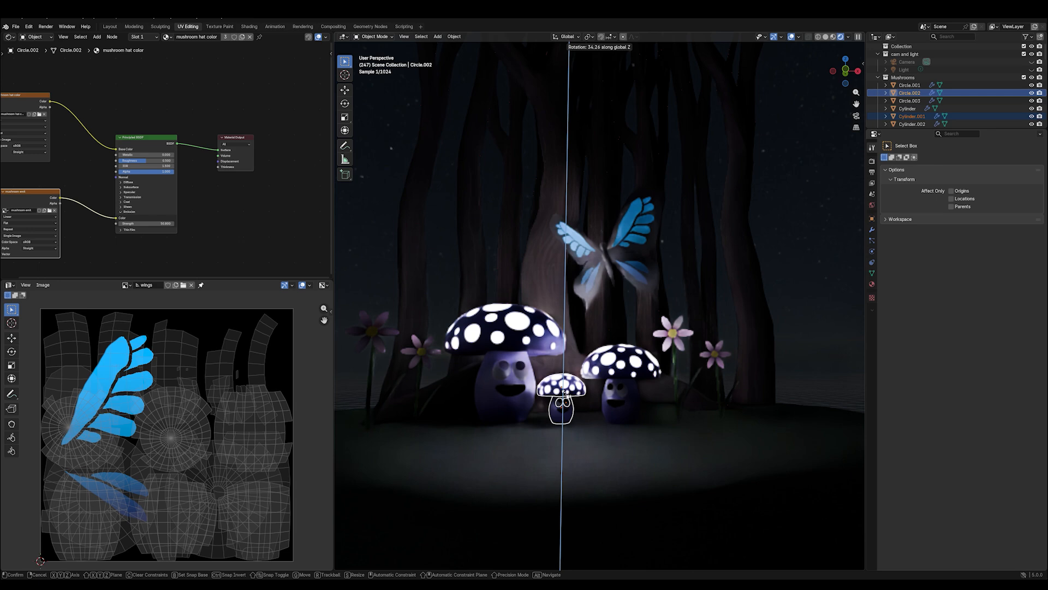
click(567, 394)
- Switch the viewport to material preview shading and unlink the b. wings image from the UV editor
click(843, 36)
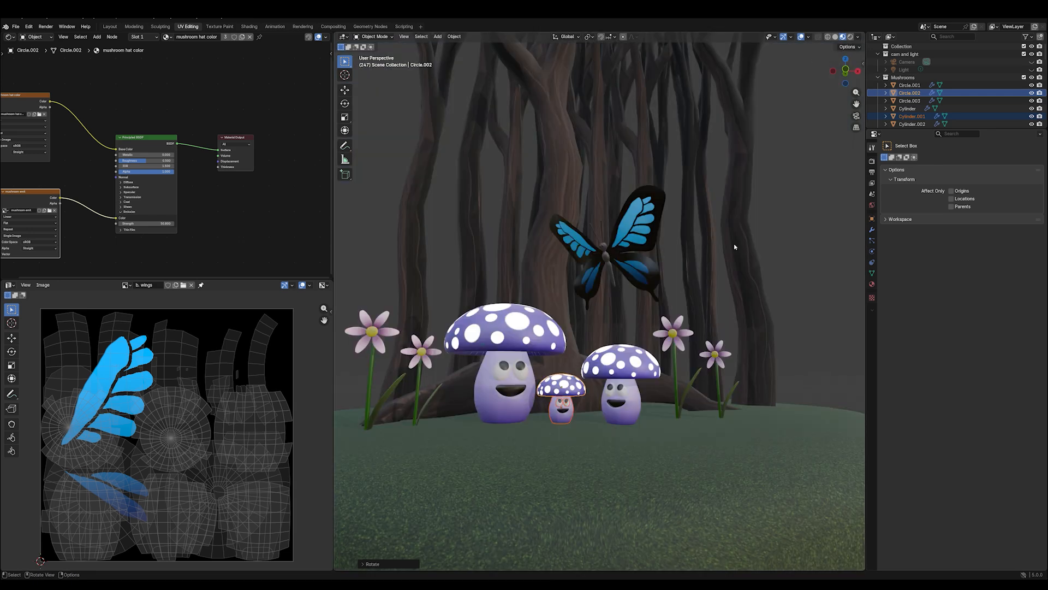
click(191, 285)
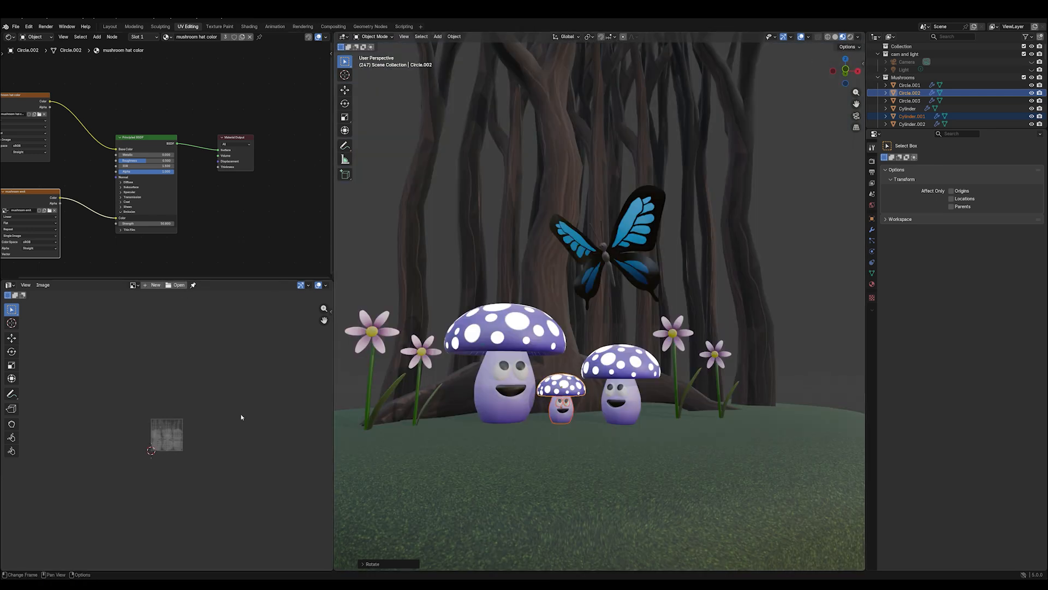
scroll(241, 413, up, 8)
scroll(251, 393, down, 1)
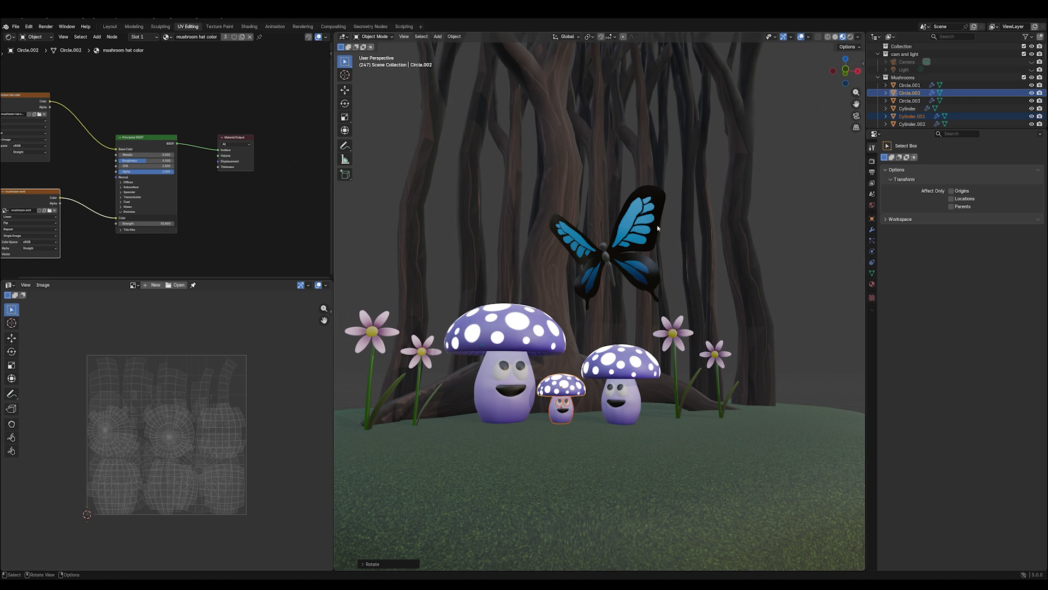
- UV unwrap the butterfly's wings in Edit Mode with Smart UV Project, adjusting the island margin
click(640, 218)
click(372, 37)
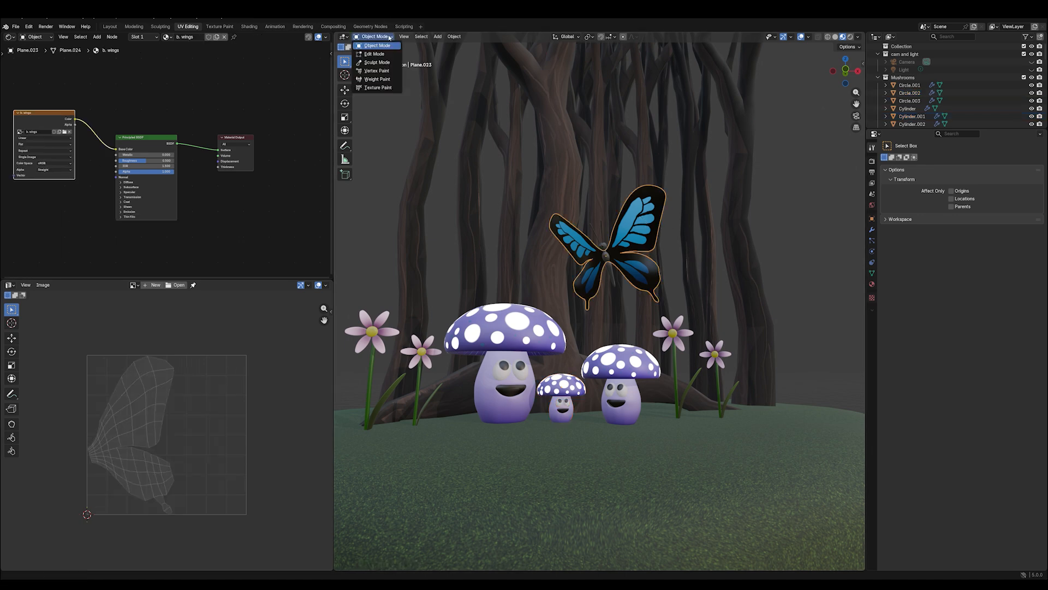
click(376, 56)
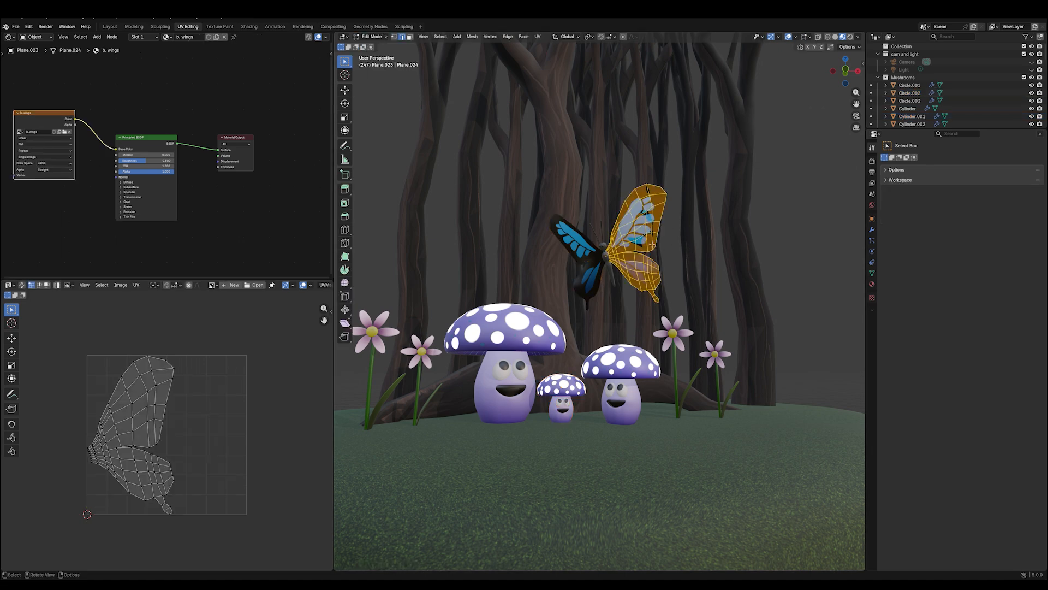
key(u)
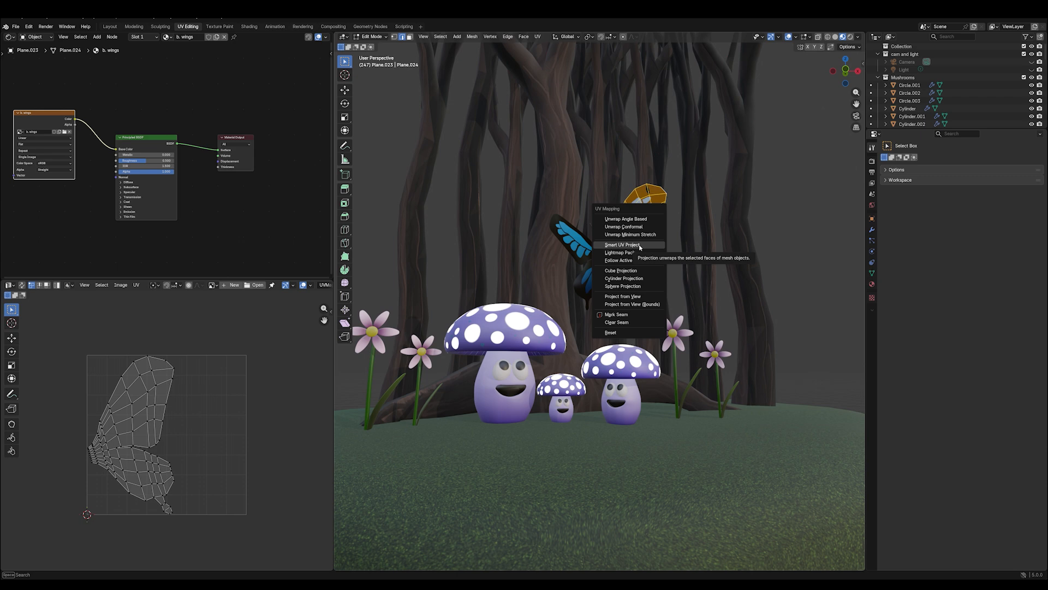
click(623, 245)
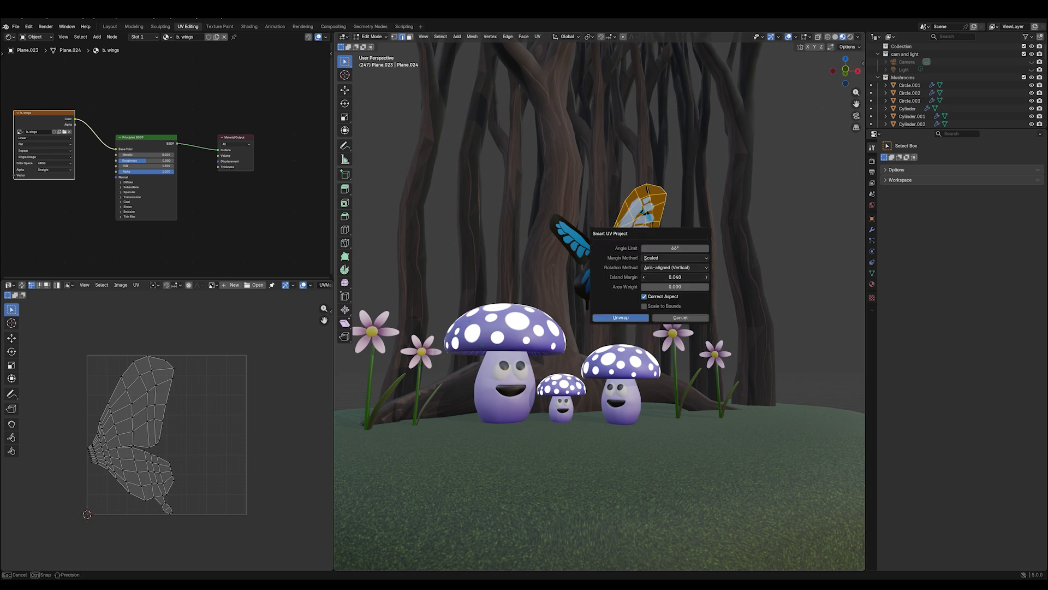
drag(675, 277, 682, 276)
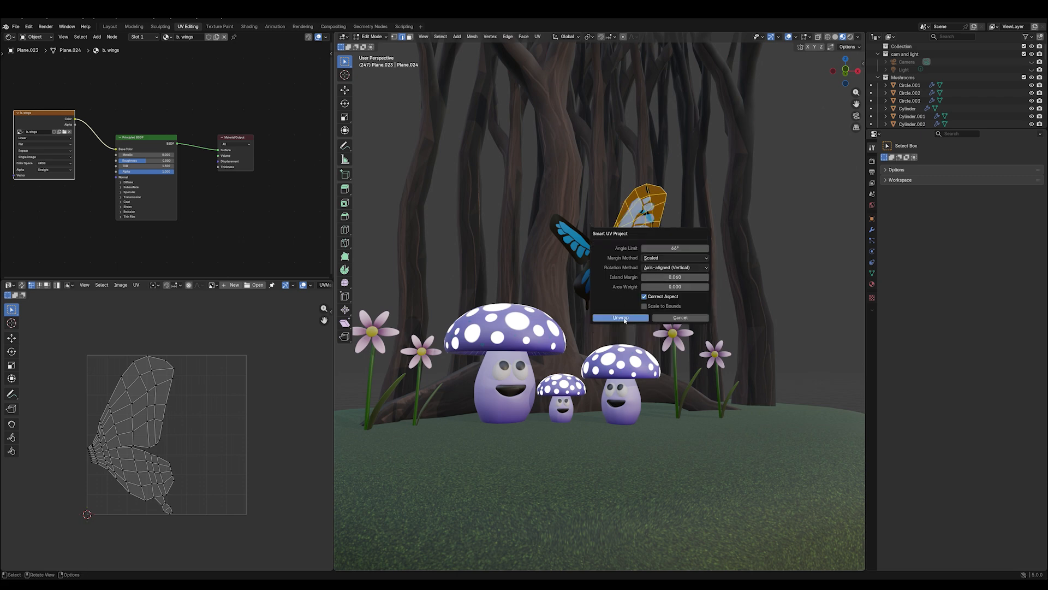
click(622, 318)
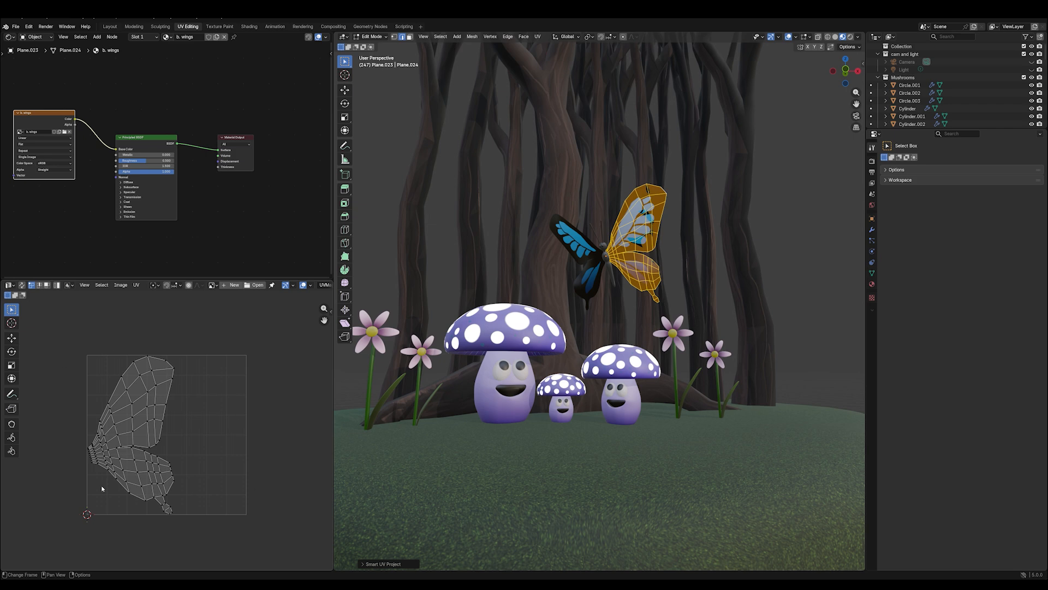
- Create a new blank black 1024 × 1024 px image named "butterflywings emission" for the wings
click(226, 285)
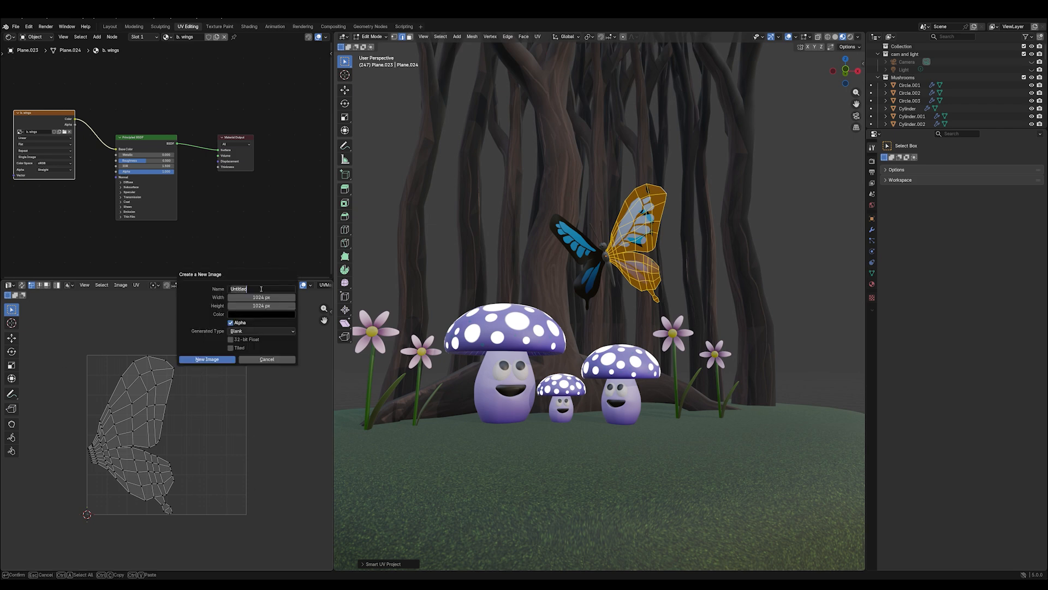
text(butterflywings emission)
key(Return)
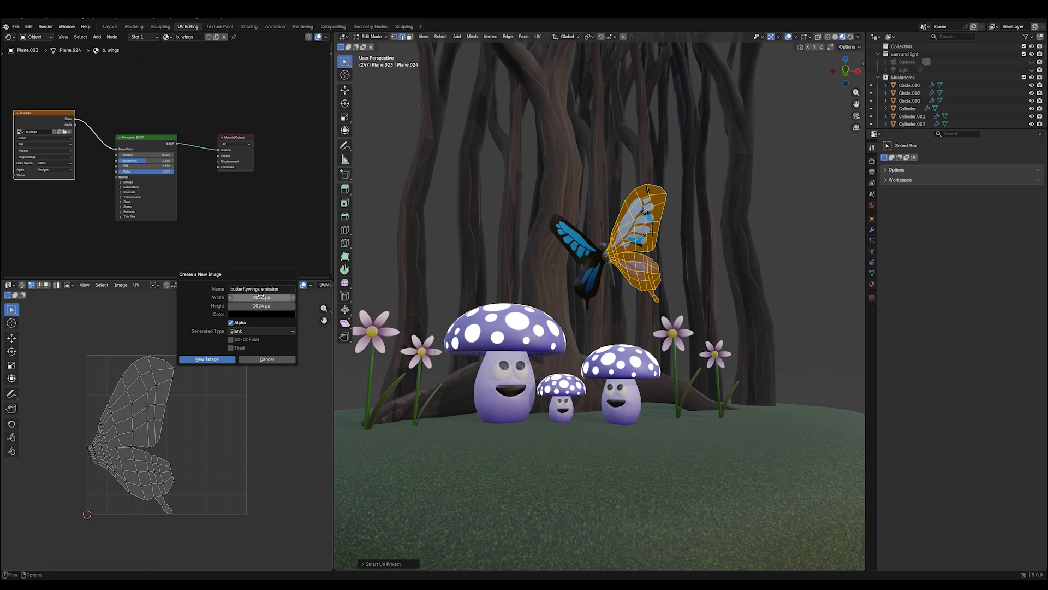
click(218, 359)
scroll(213, 354, down, 1)
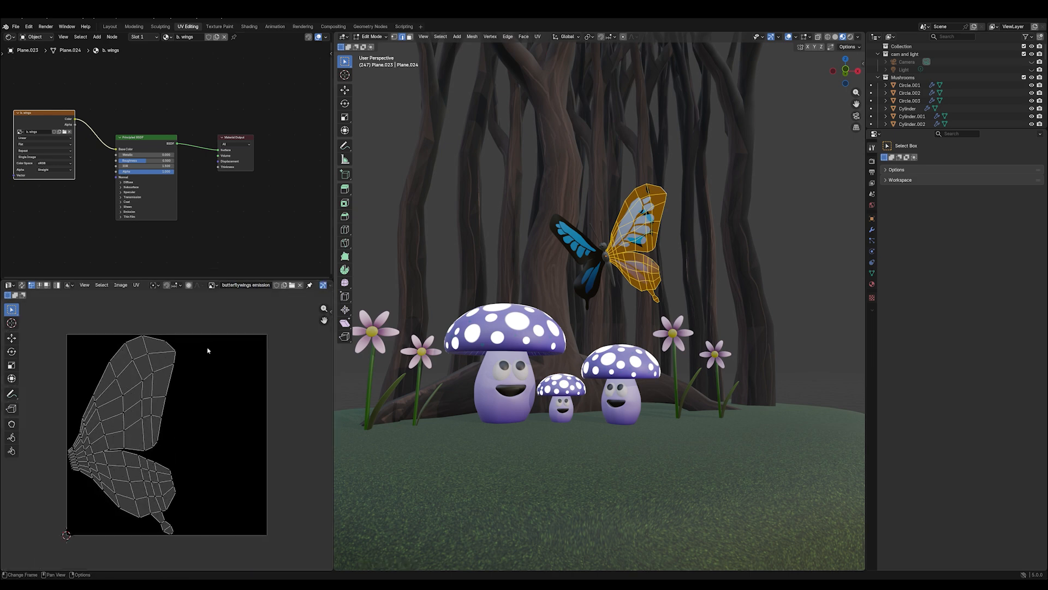
- Add an Image Texture node to the b. wings material and assign it the butterflywings emission image
scroll(71, 207, down, 1)
key(shift+a)
mouse_move(65, 199)
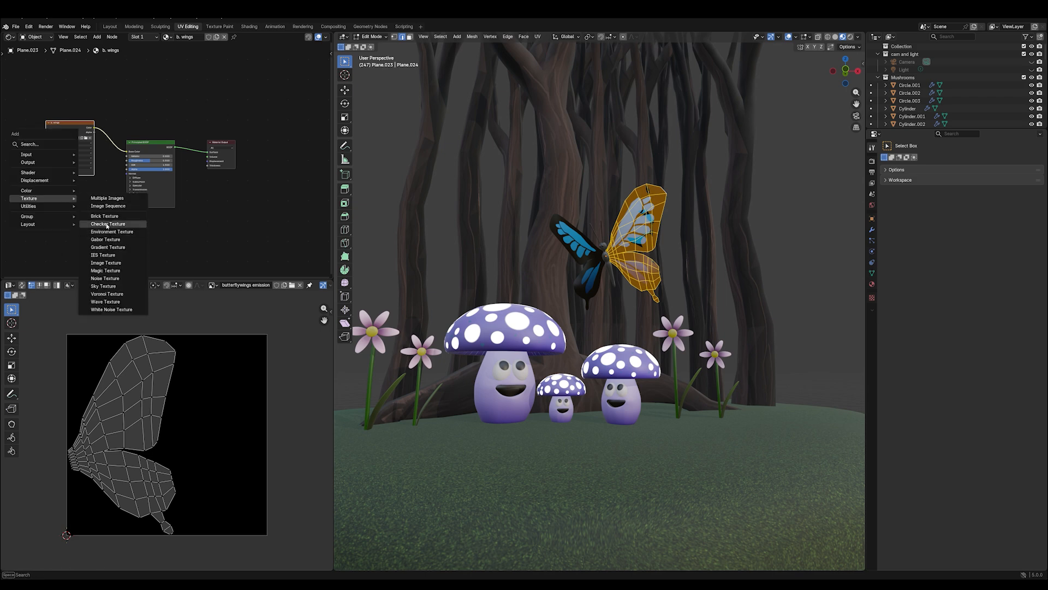
click(106, 262)
click(43, 206)
click(43, 209)
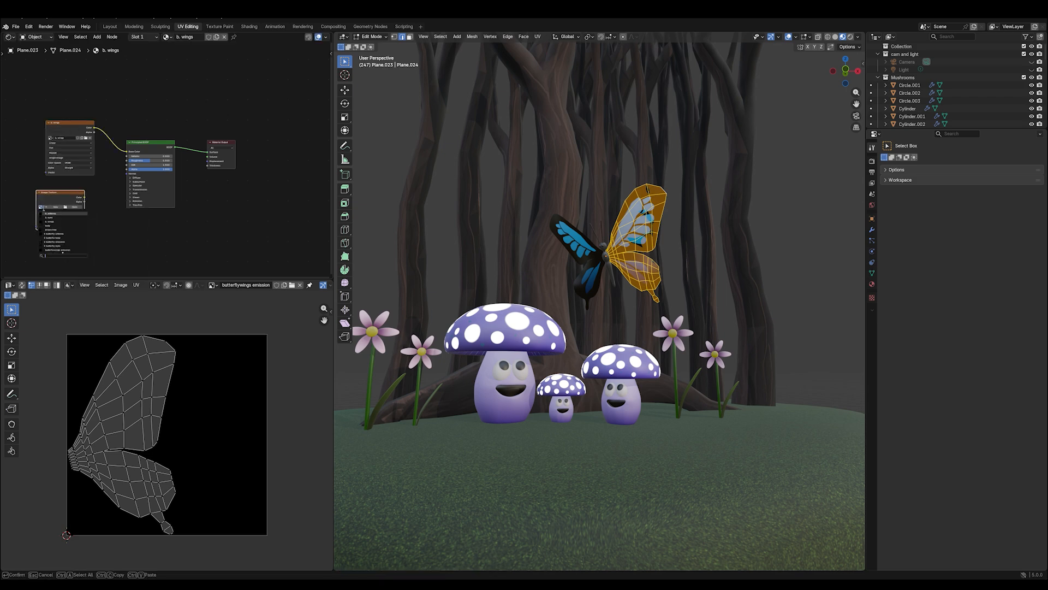
click(77, 272)
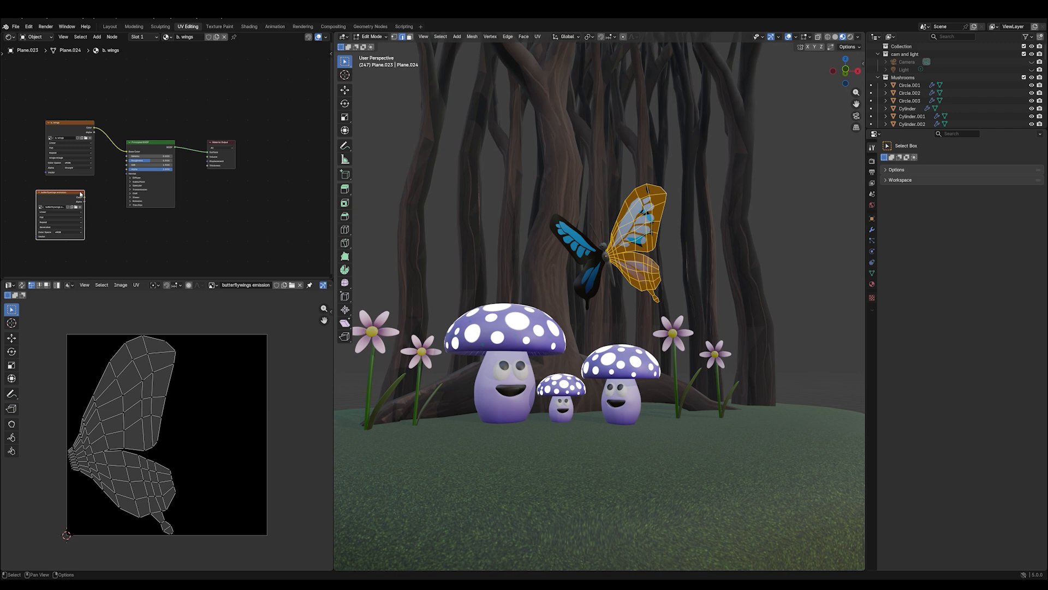
- Connect the emission texture's color to the Principled BSDF's emission color and raise the emission strength
click(130, 201)
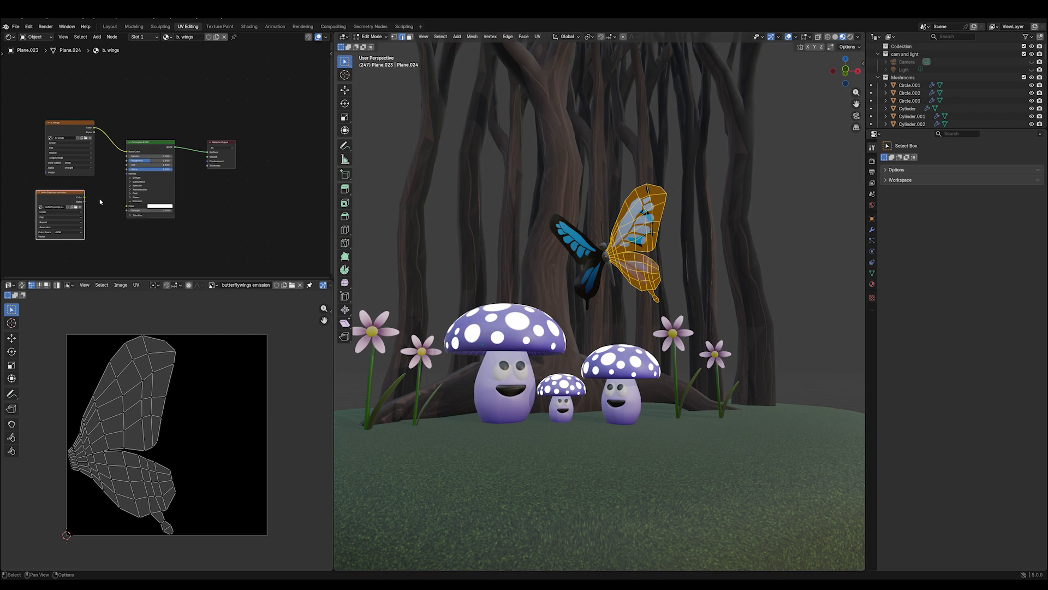
drag(85, 198, 164, 210)
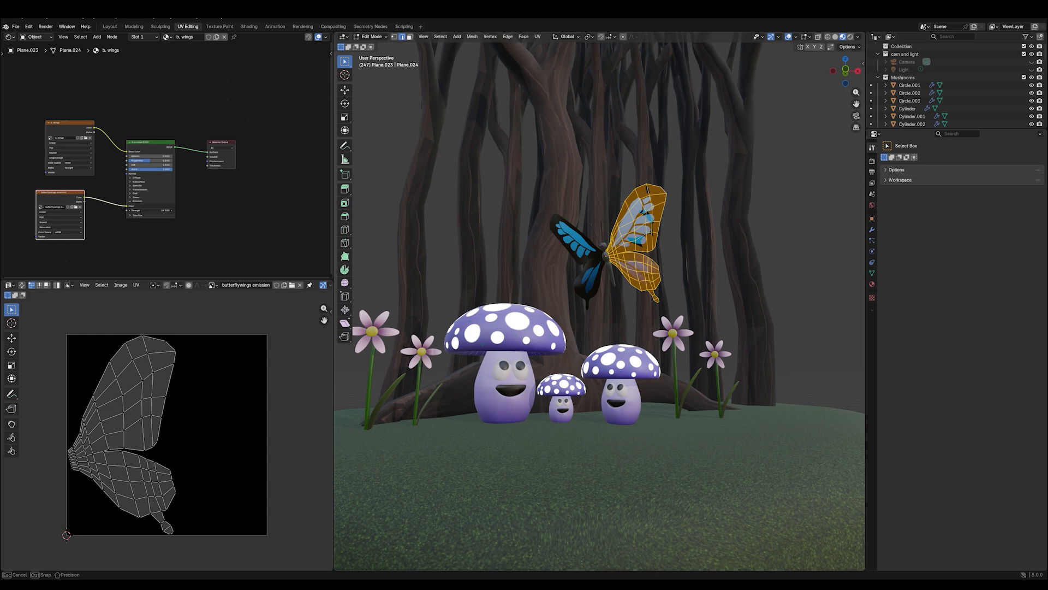
drag(164, 210, 168, 210)
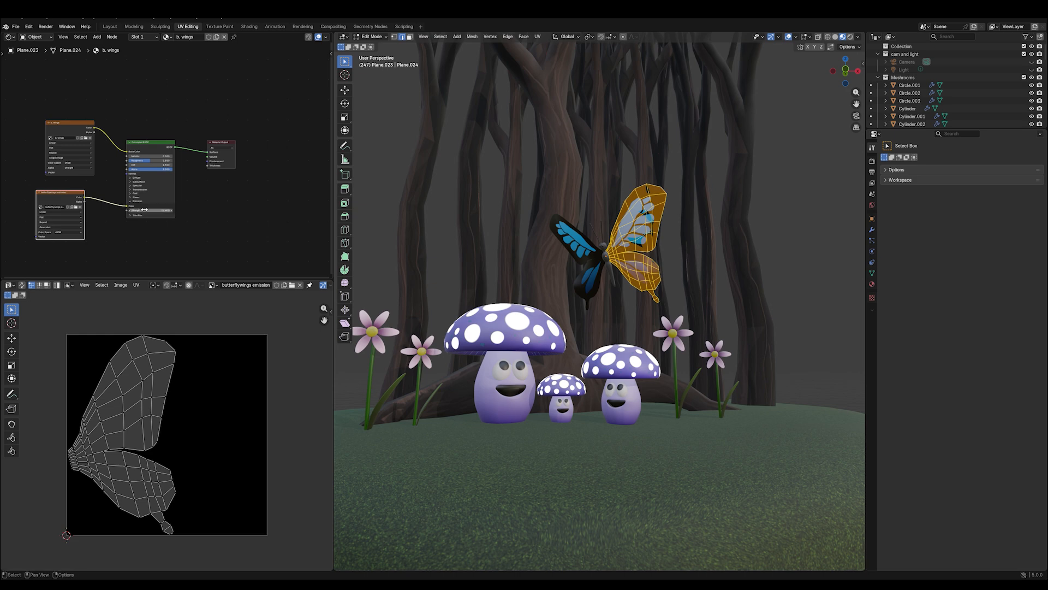
- Put the butterfly's wings into Texture Paint mode and set the brush color to a pale cyan
click(371, 36)
click(371, 47)
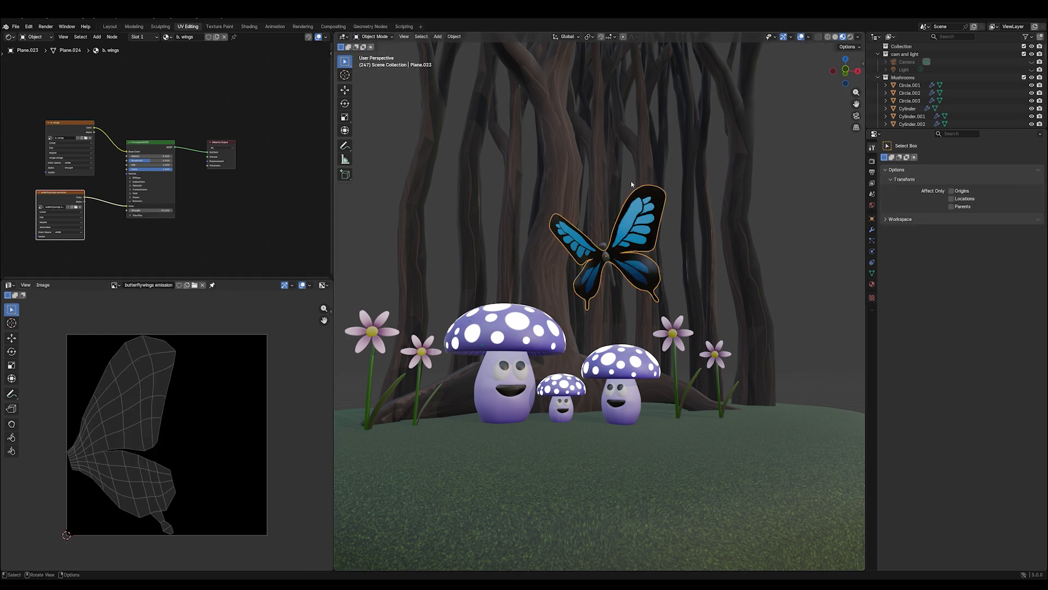
click(374, 36)
click(378, 88)
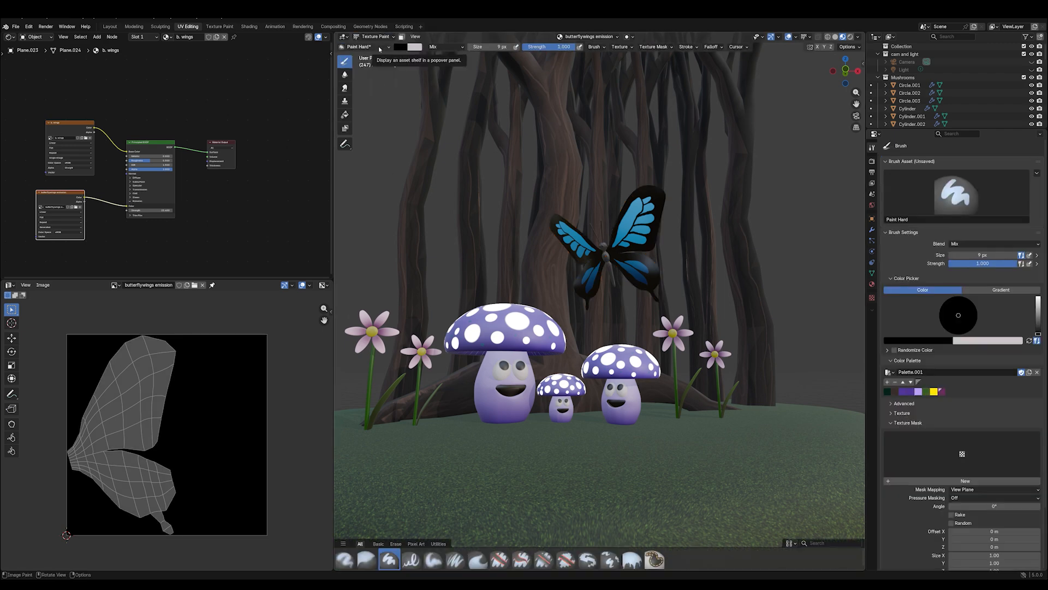
click(1037, 299)
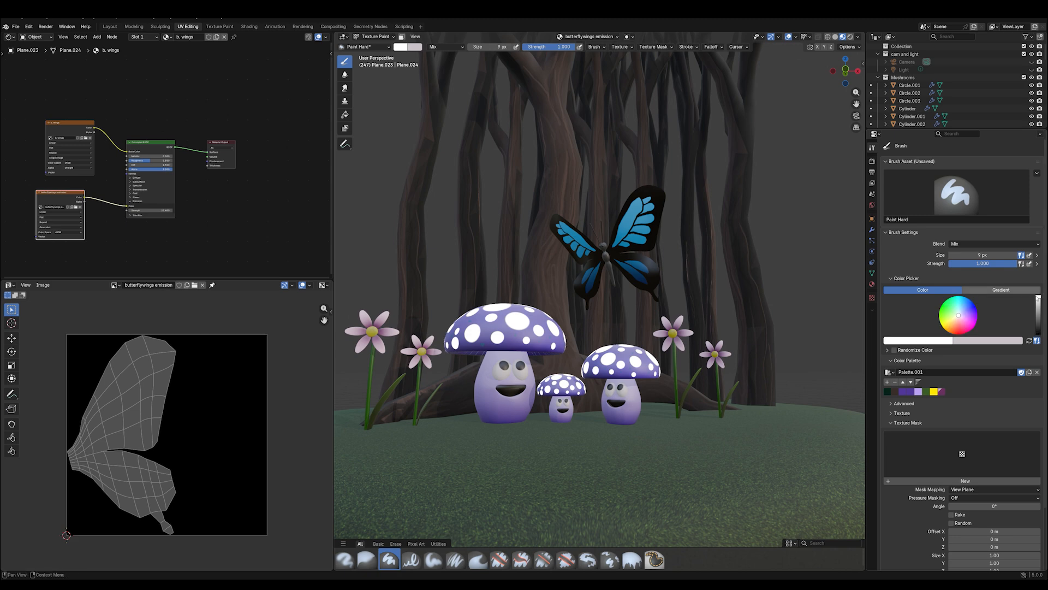
drag(959, 312, 958, 310)
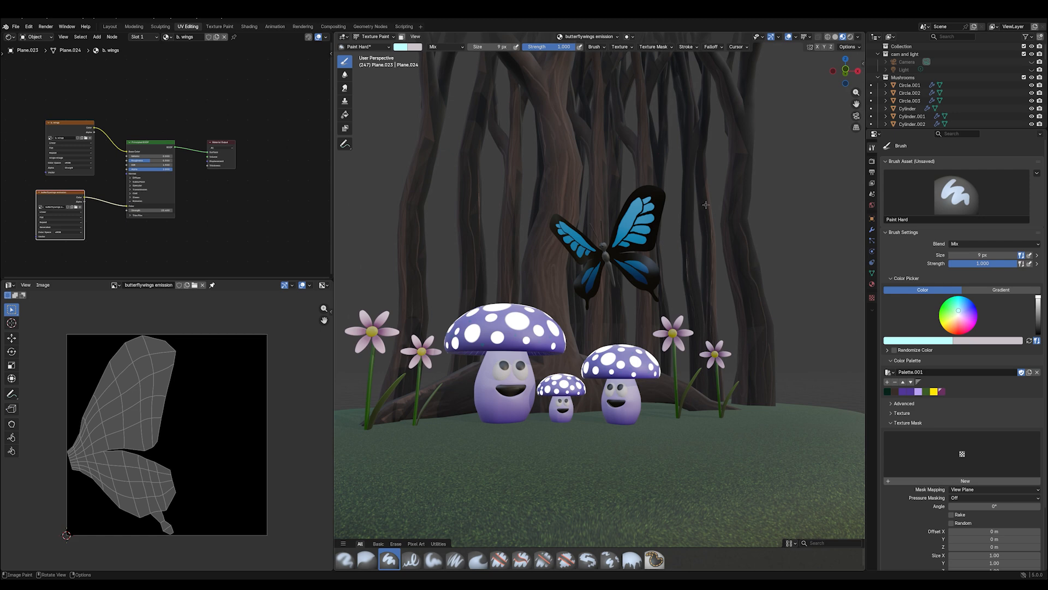
- Isolate the wings and paint five spots of decreasing size, starting at 70 px, along the upper wing's outer tip
key(KP_Divide)
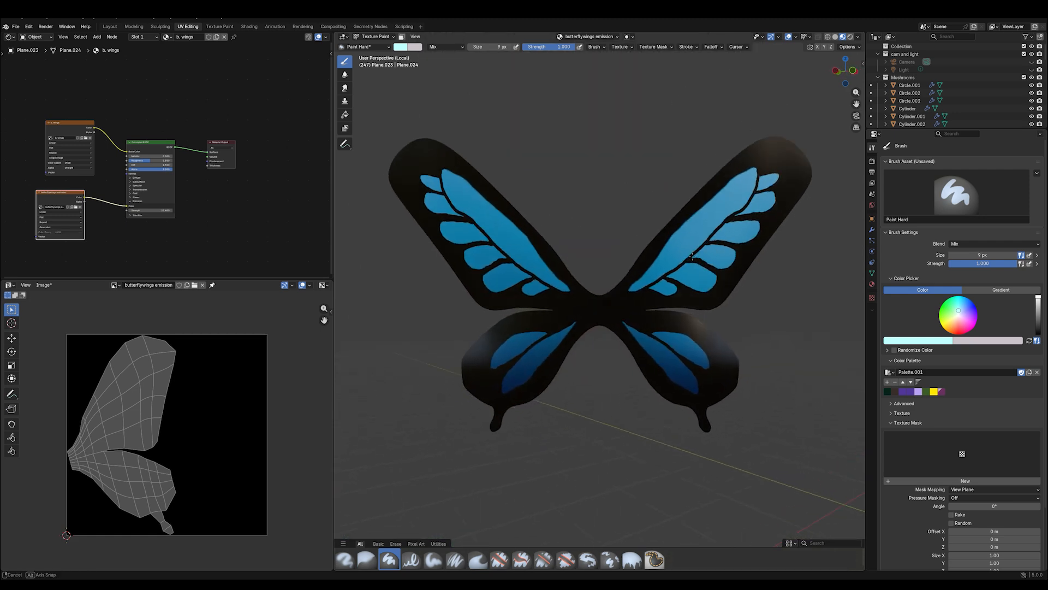
click(749, 172)
click(771, 155)
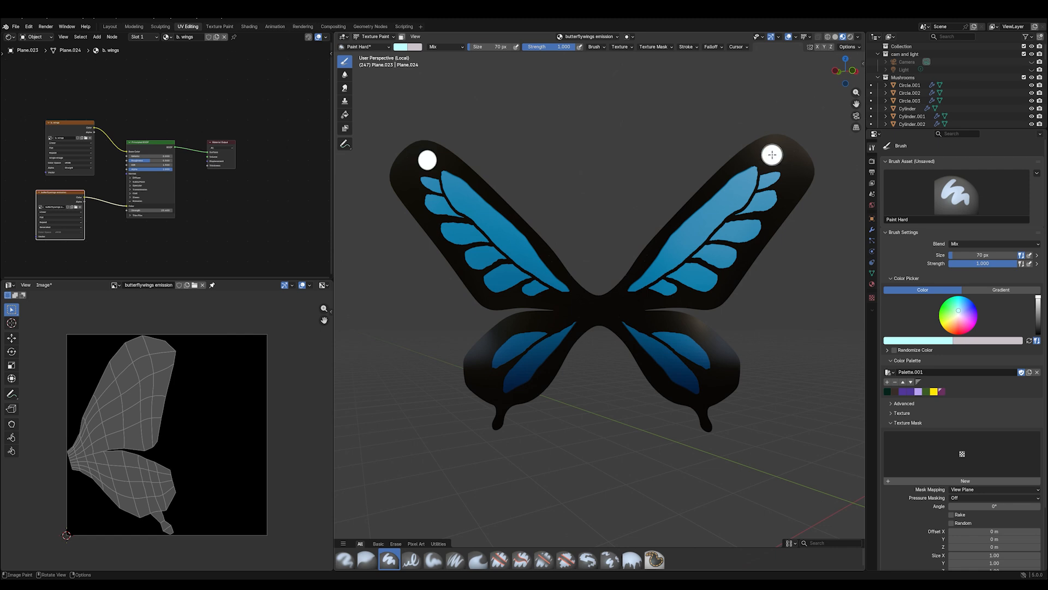
key(f)
click(788, 166)
click(792, 171)
key(f)
click(789, 185)
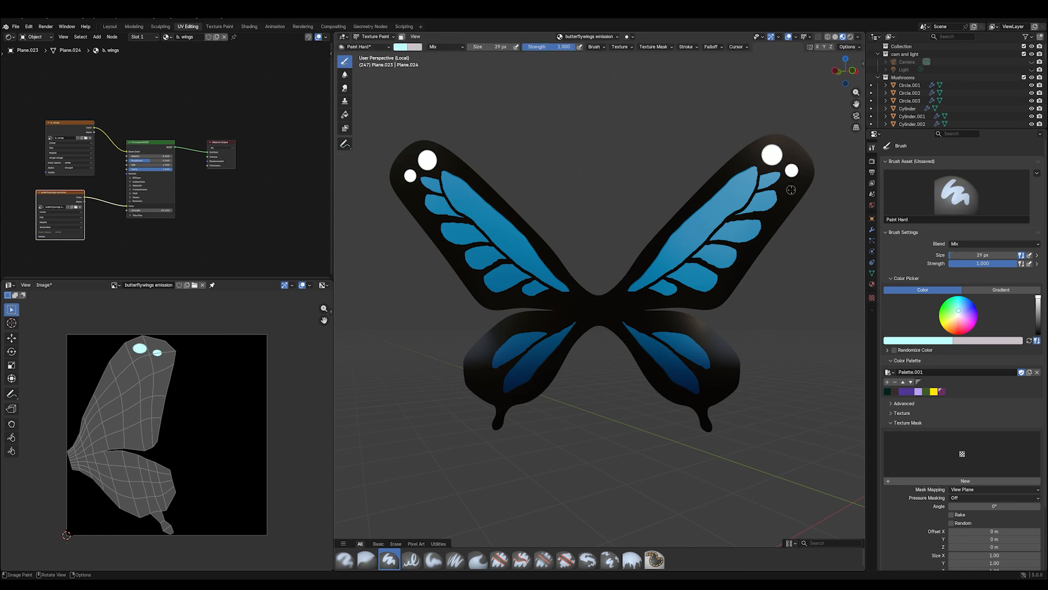
click(791, 188)
key(f)
click(782, 197)
click(785, 202)
key(f)
click(776, 214)
click(778, 211)
- Paint one large 70 px spot at the outer end of the upper wing's long blue patch
key(f)
click(762, 216)
key(f)
click(736, 198)
click(737, 194)
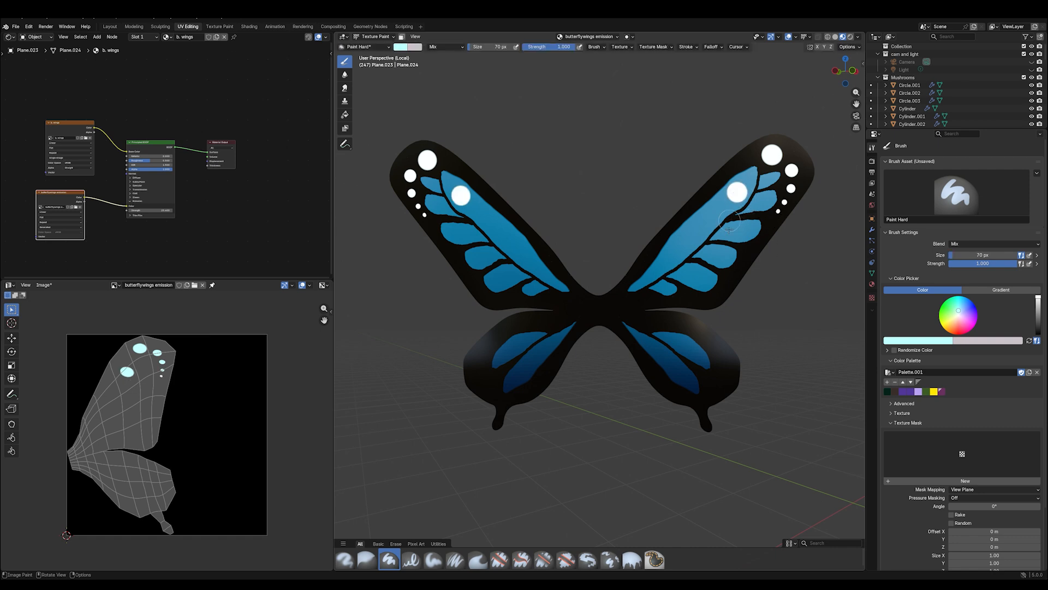
- Paint a smaller spot inside each of the upper wing's short blue patches, using a 22 px brush for the outermost one
key(f)
click(719, 213)
click(761, 202)
click(744, 229)
click(724, 255)
click(701, 279)
click(667, 289)
key(f)
click(727, 247)
key(f)
click(726, 249)
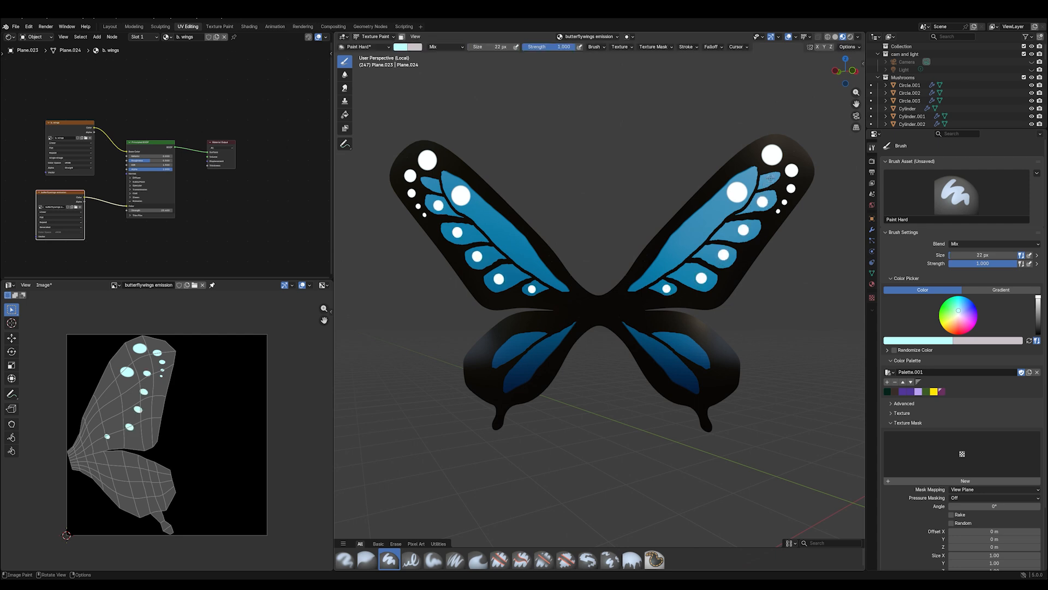
click(770, 179)
- Paint three spots of decreasing size inward from the large spot in the upper wing's long blue patch
key(f)
click(722, 212)
click(719, 208)
key(f)
click(704, 222)
click(705, 219)
key(f)
click(696, 226)
click(691, 228)
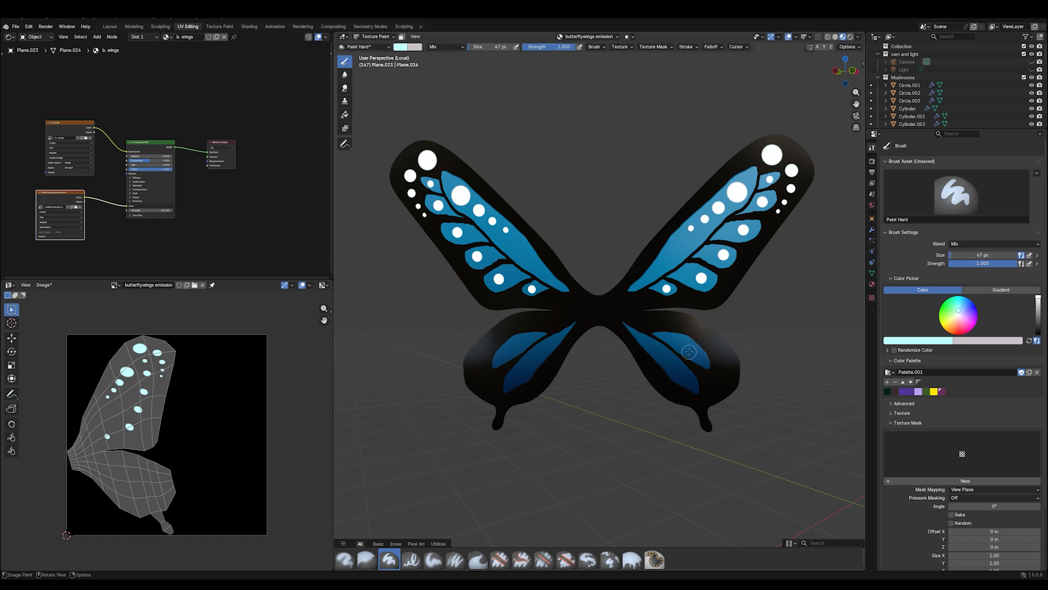
- Paint four spots of decreasing size, starting at 73 px, along the lower wing's outer edge
key(f)
click(731, 385)
click(717, 382)
key(f)
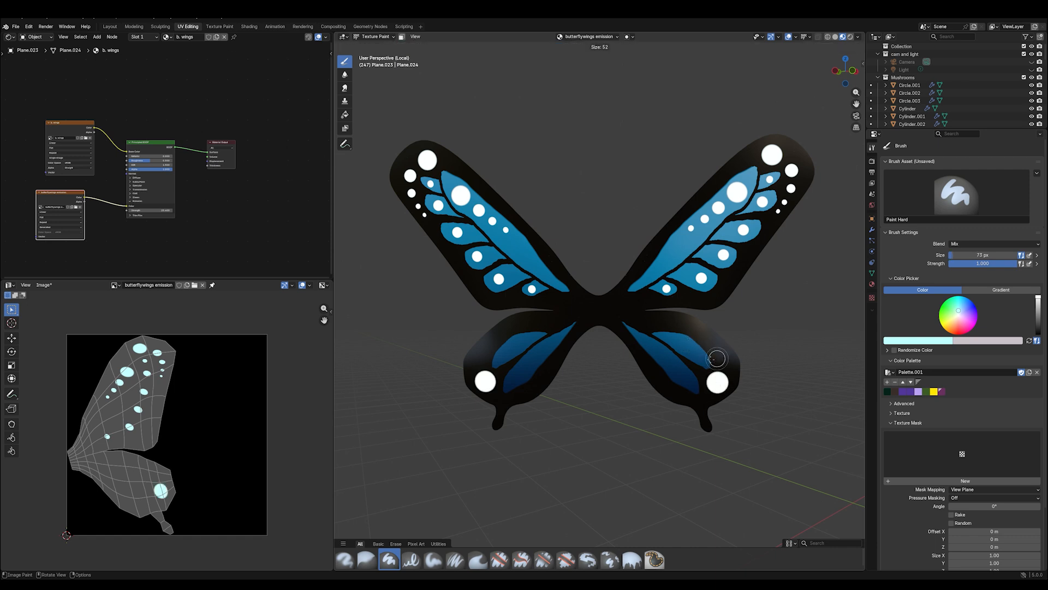
click(713, 352)
click(719, 356)
key(f)
click(708, 339)
key(f)
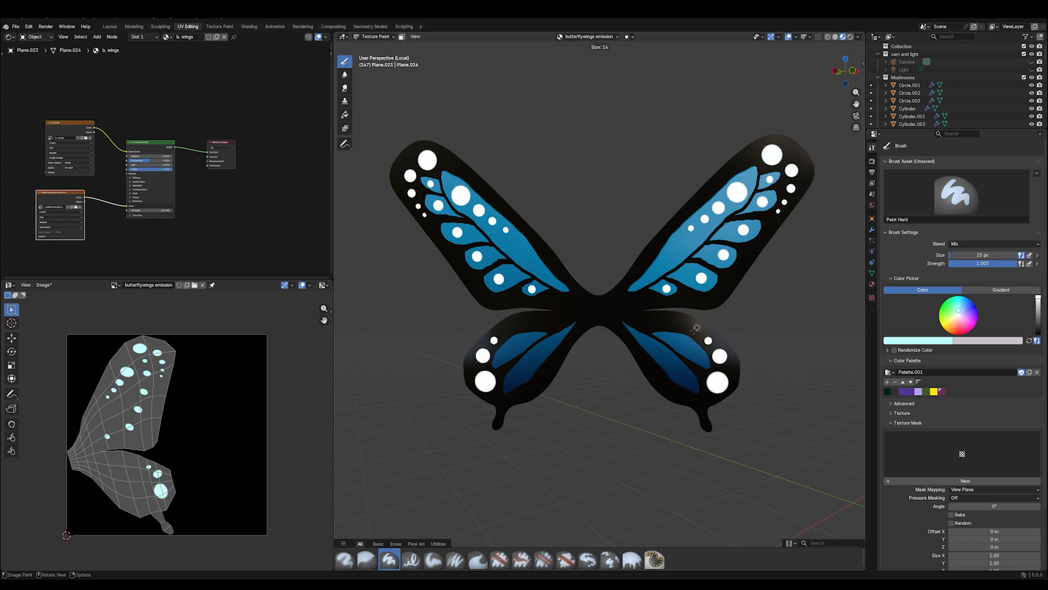
click(699, 333)
click(696, 331)
- Paint tapered streaks inside the upper wing's long blue patch and both blue patches of the lower wing
mouse_move(635, 286)
mouse_down()
mouse_move(684, 243)
mouse_move(646, 277)
mouse_move(670, 251)
mouse_up()
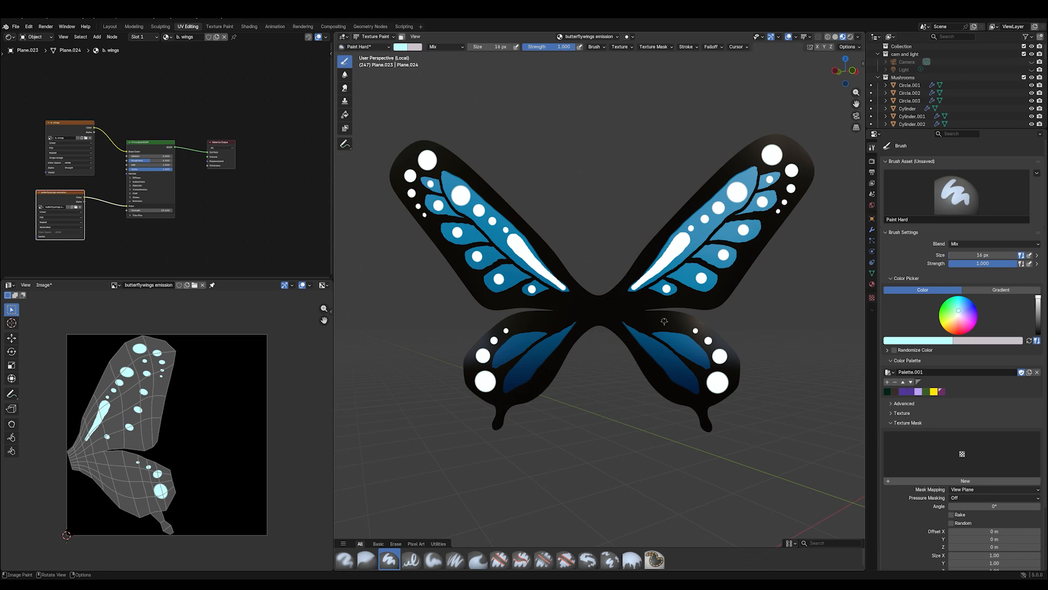
drag(637, 338, 683, 384)
key(f)
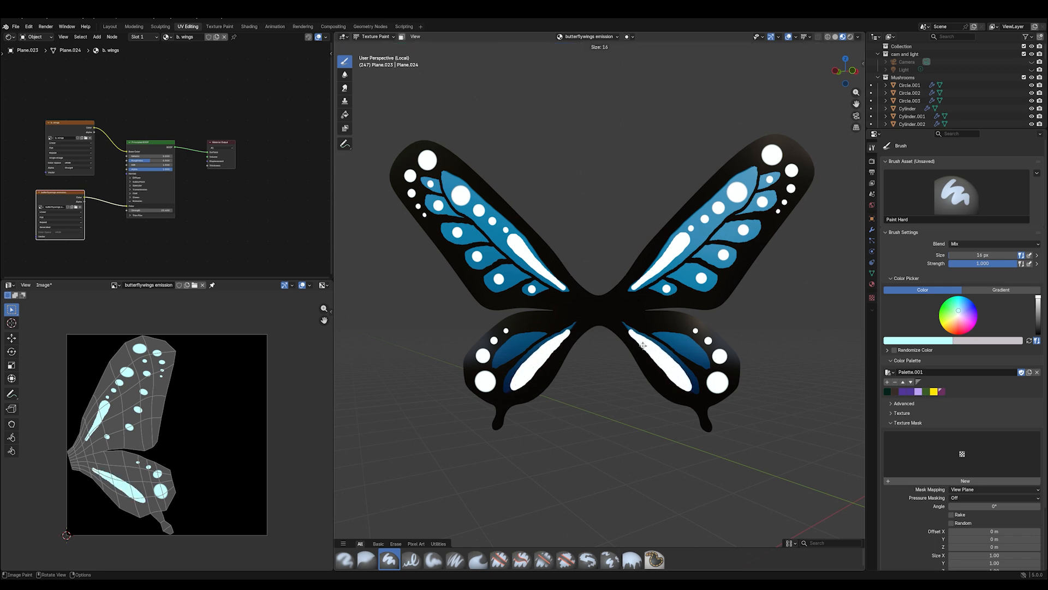
click(642, 346)
mouse_move(625, 326)
mouse_down()
mouse_move(650, 350)
mouse_move(697, 352)
mouse_move(678, 338)
mouse_up()
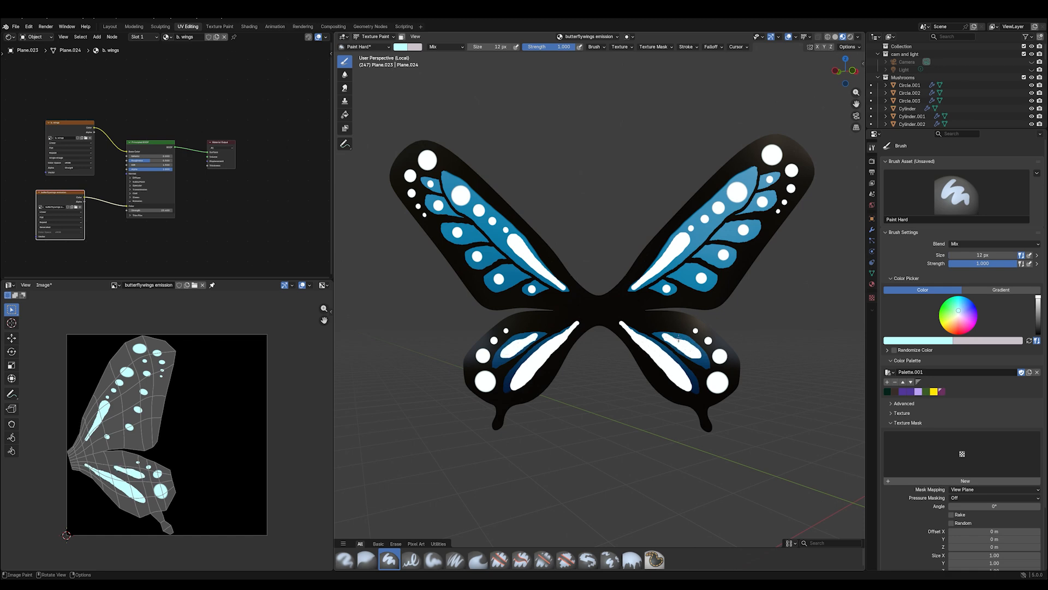
- Paint small dots near the body on the upper wing and along the lower wing's upper edge
click(639, 298)
click(646, 320)
click(658, 321)
- Save the painted wing image as butterflywings emission.png
click(44, 284)
click(71, 358)
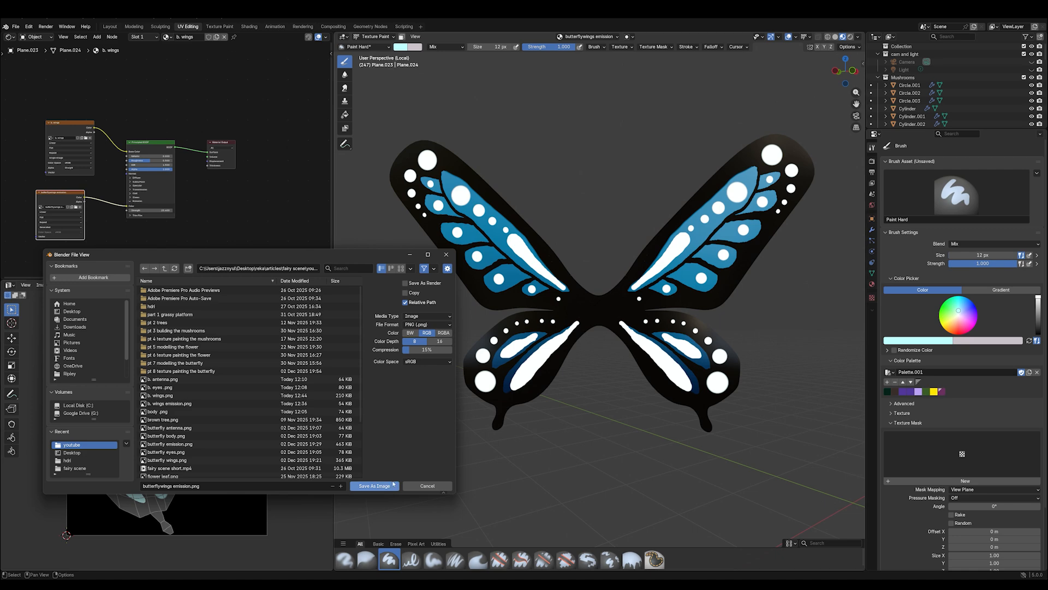
click(375, 485)
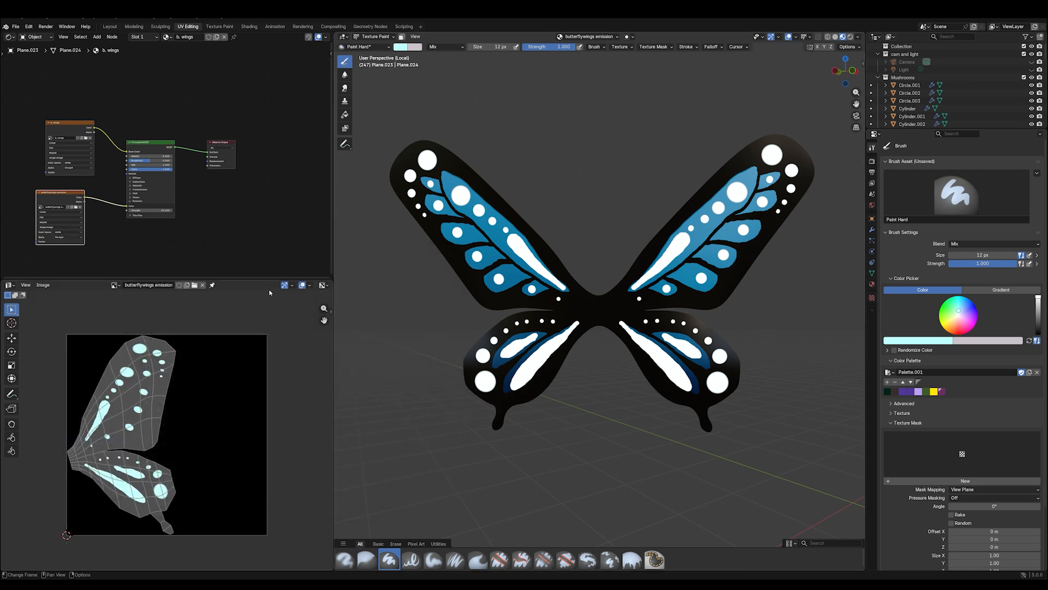
- Show the whole scene in rendered shading and lower the emission strength of the b. wings material
click(851, 36)
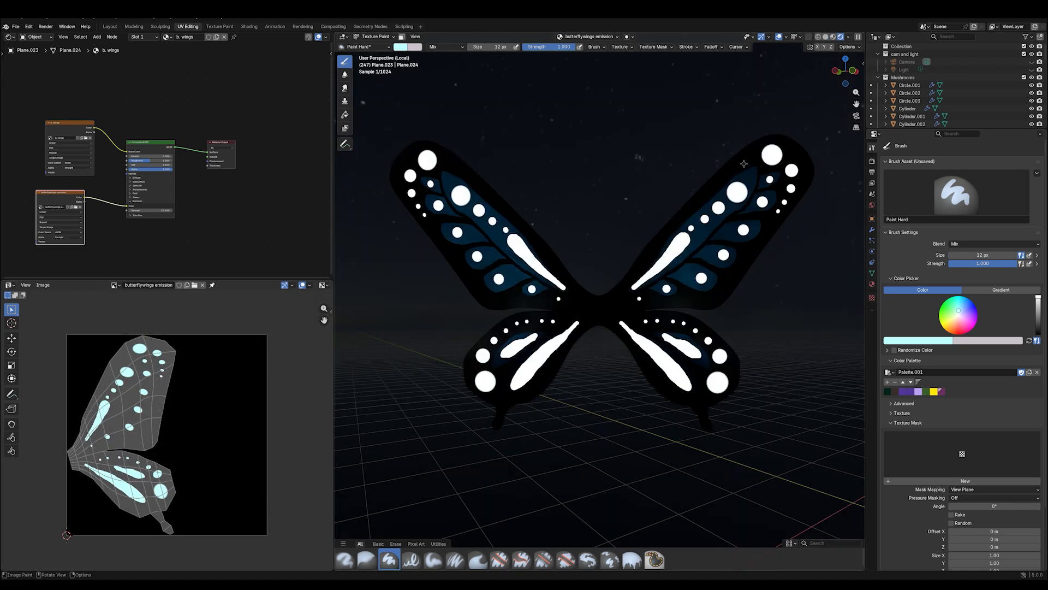
key(KP_Divide)
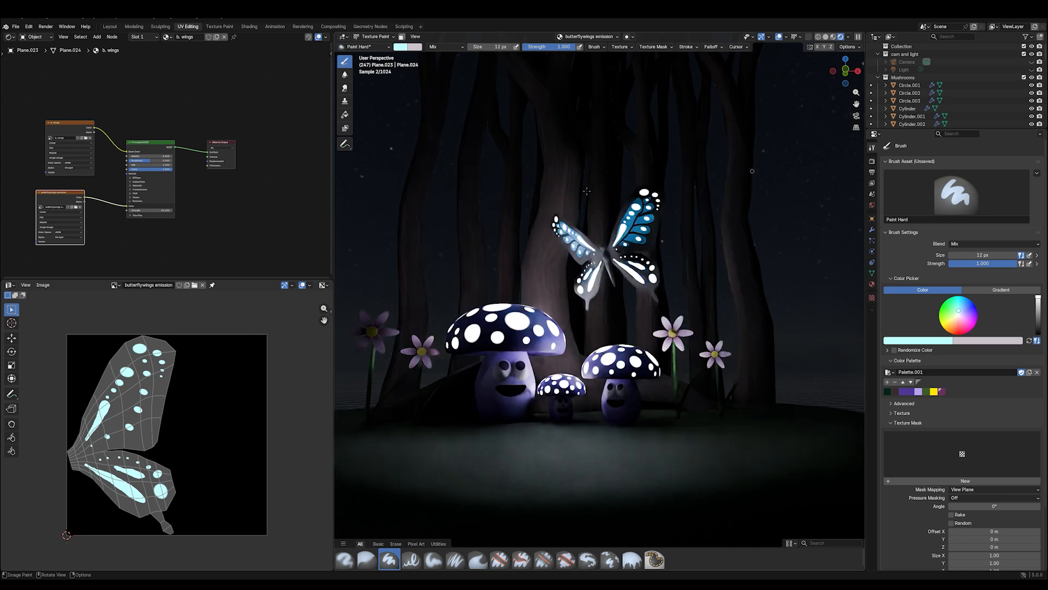
drag(135, 211, 112, 211)
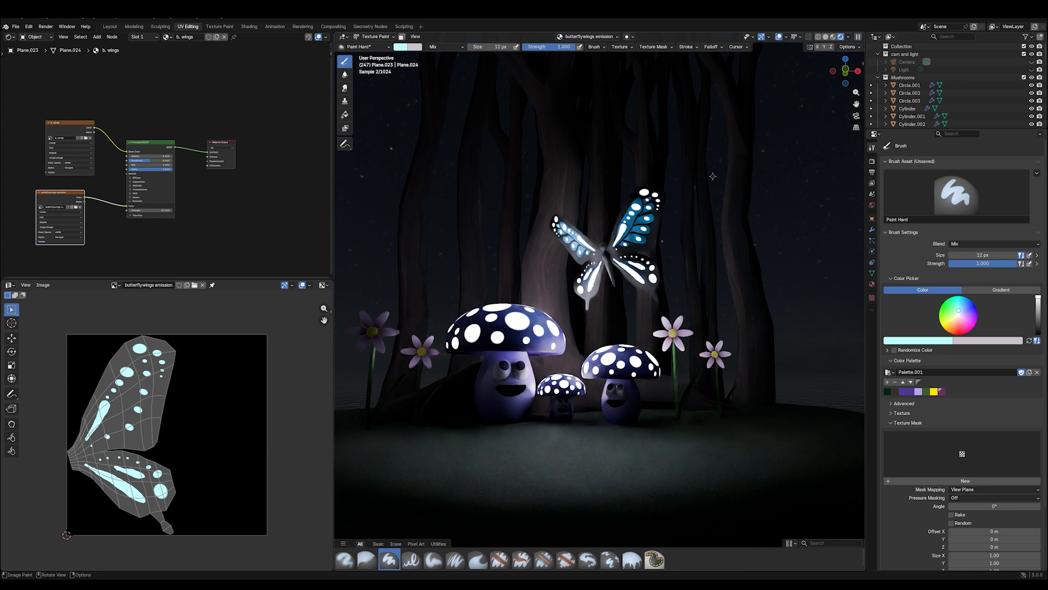
- Switch to the Layout workspace
click(110, 26)
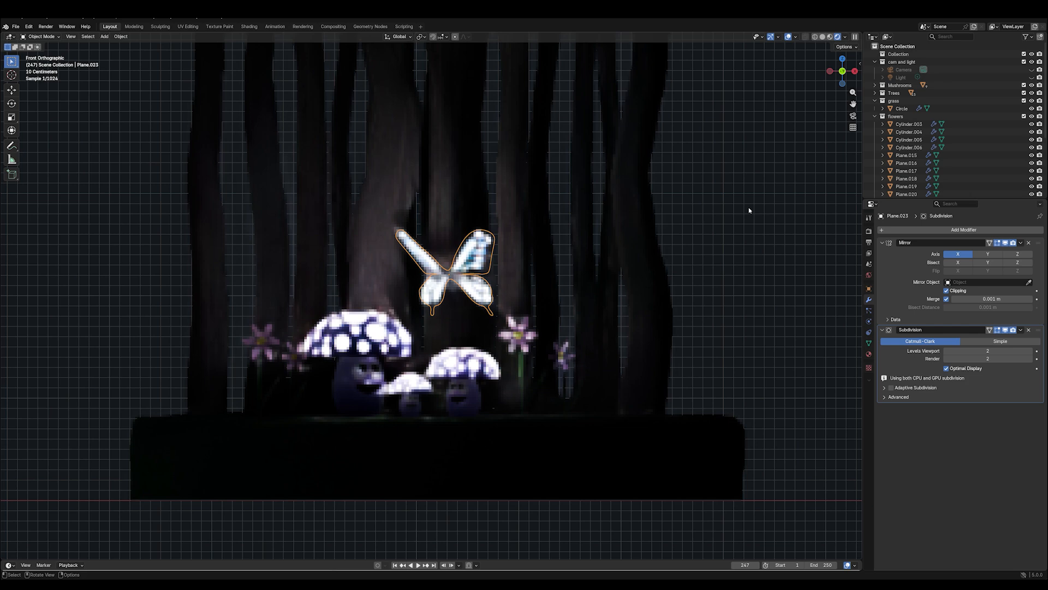
- Show the scene in rendered shading and open the World shader nodes in the Shading workspace
middle_drag(749, 210, 721, 272)
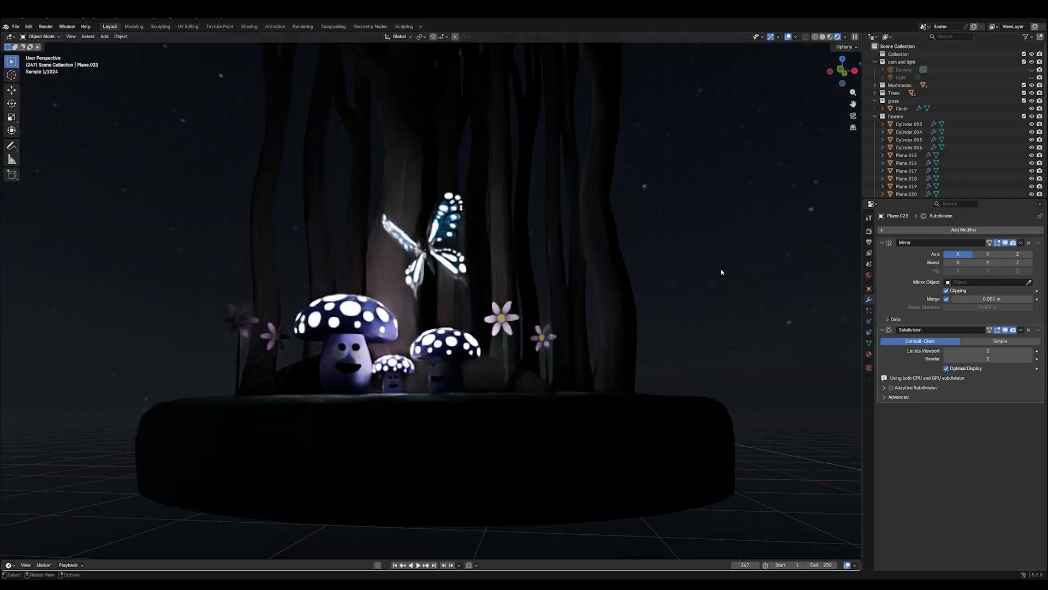
click(249, 26)
click(851, 36)
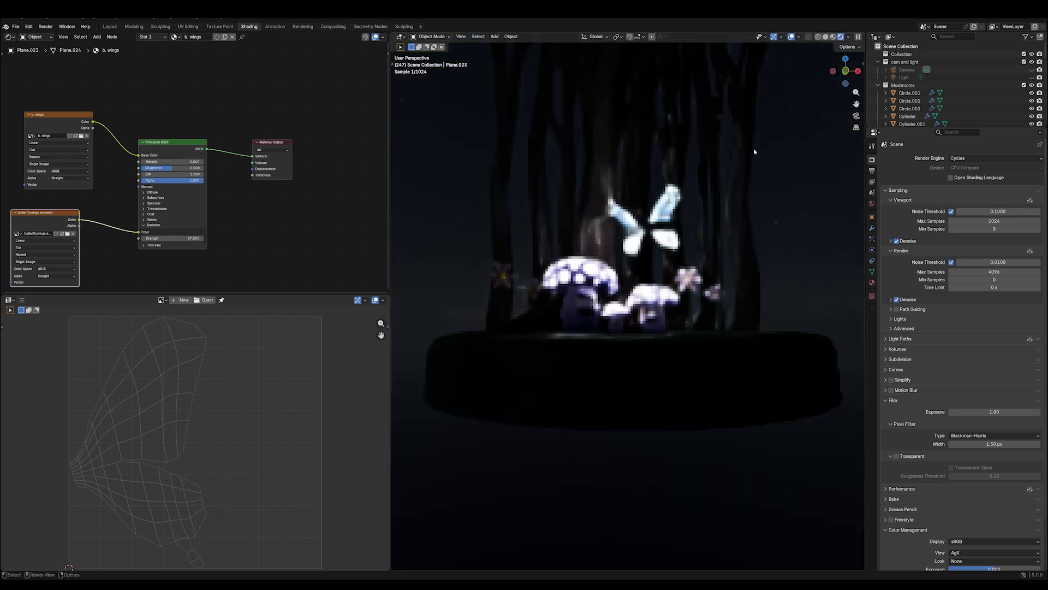
click(36, 37)
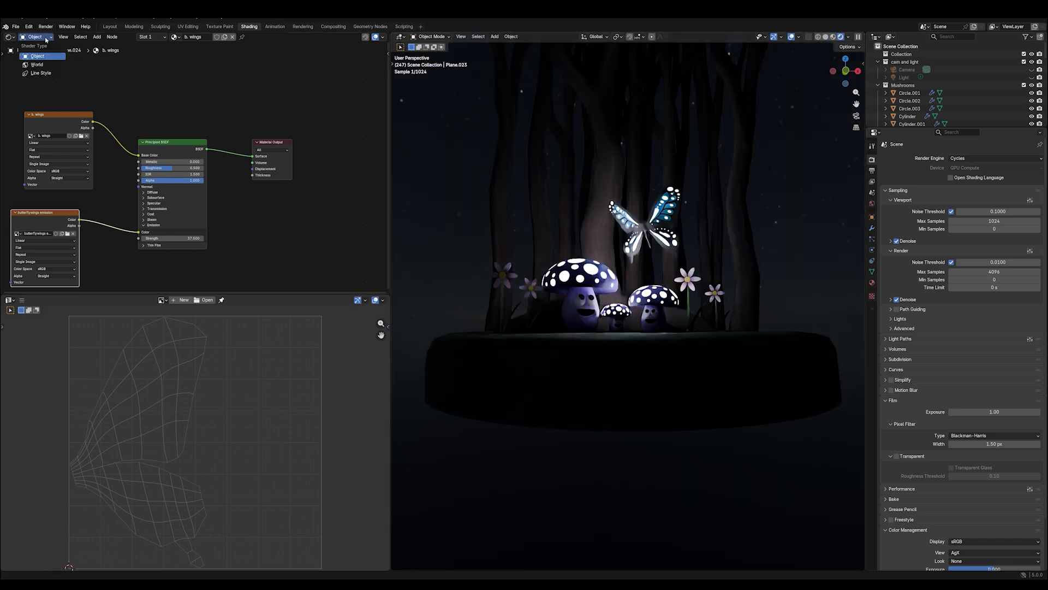
click(34, 64)
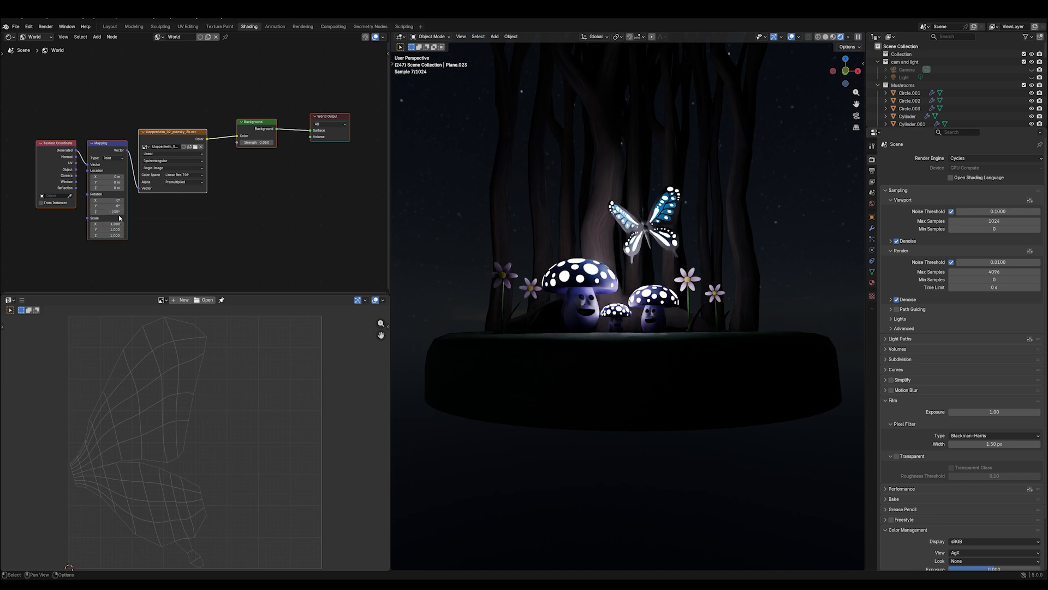
- Set the Z rotation of the sky environment's Mapping node to about -277° and return to the Layout workspace
drag(120, 215, 95, 215)
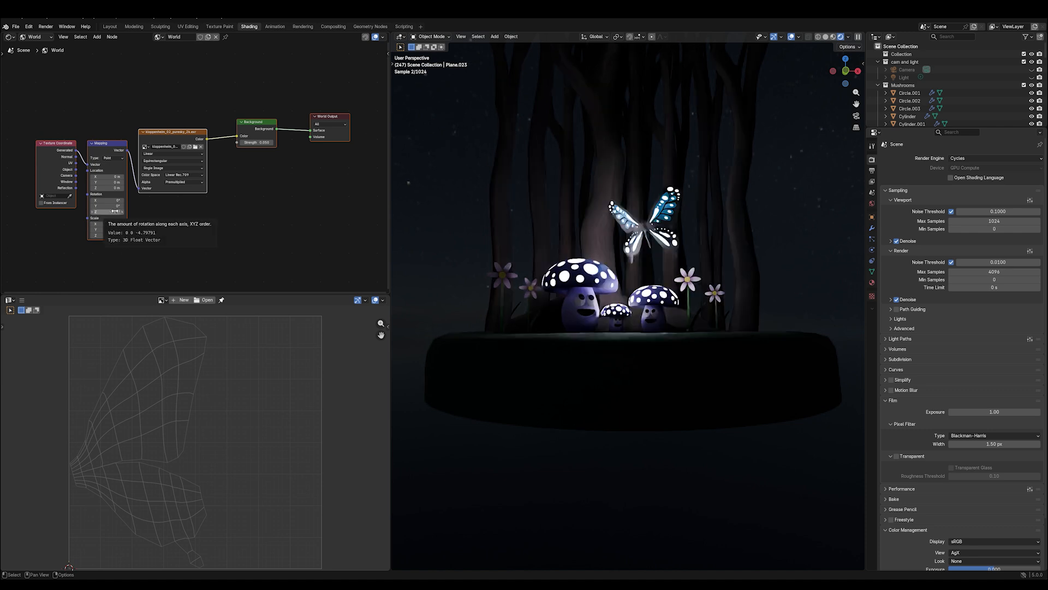
drag(115, 211, 114, 212)
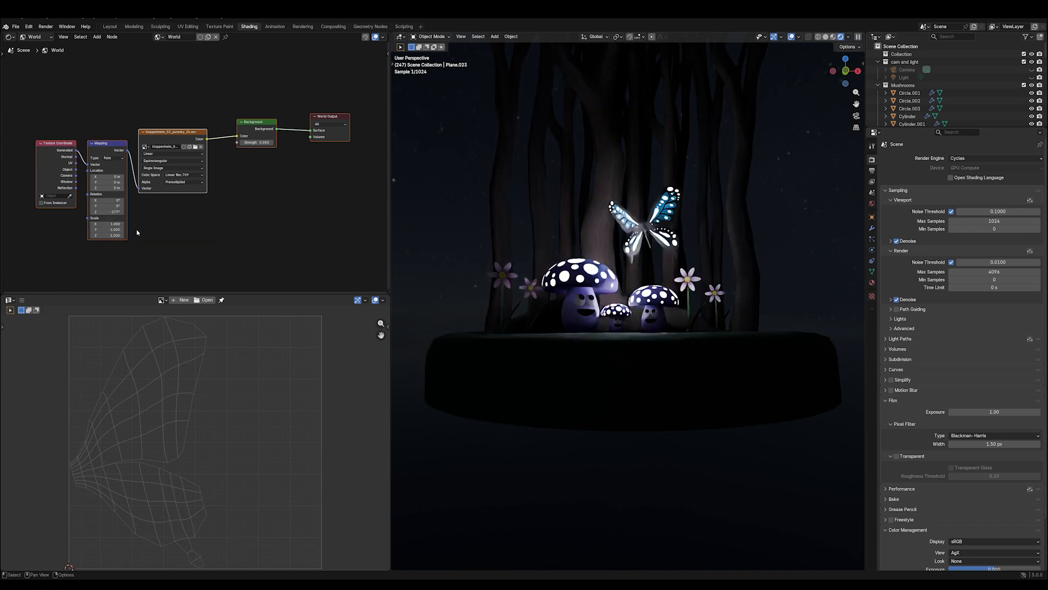
mouse_move(733, 173)
middle_down()
mouse_move(709, 192)
mouse_move(736, 180)
middle_up()
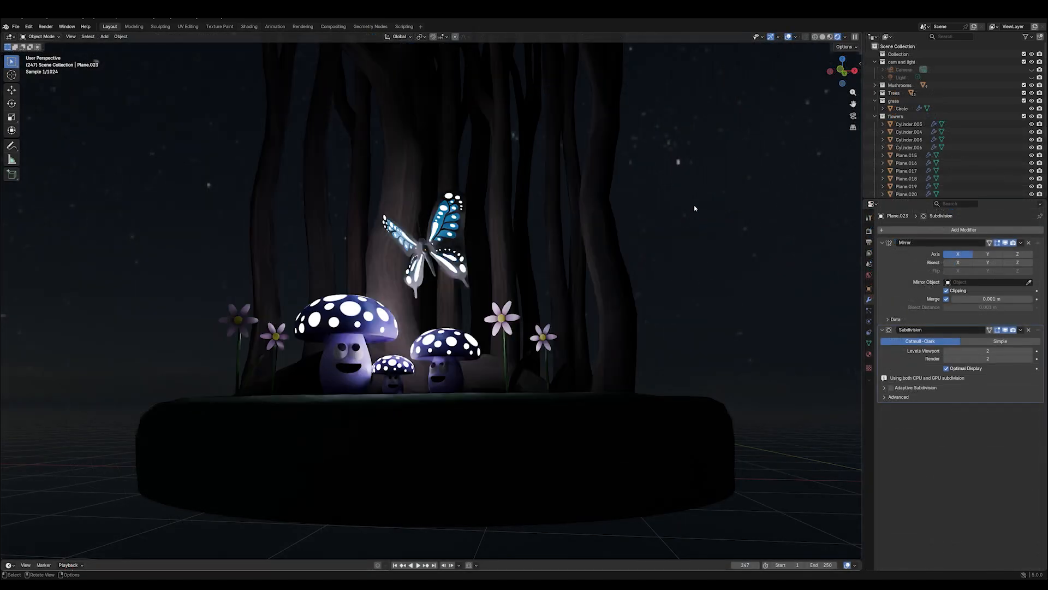
middle_drag(697, 207, 716, 211)
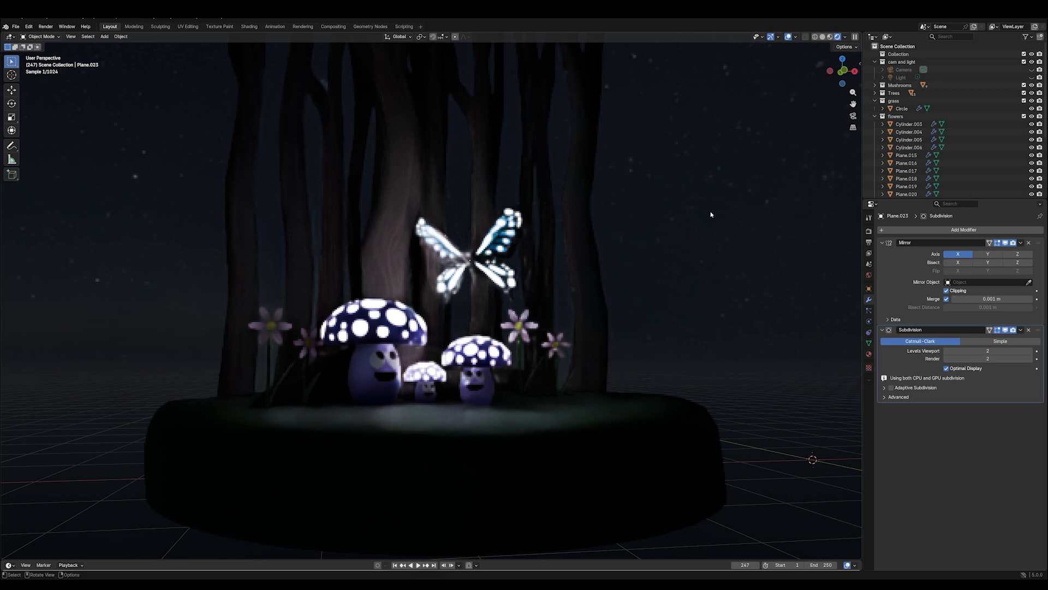